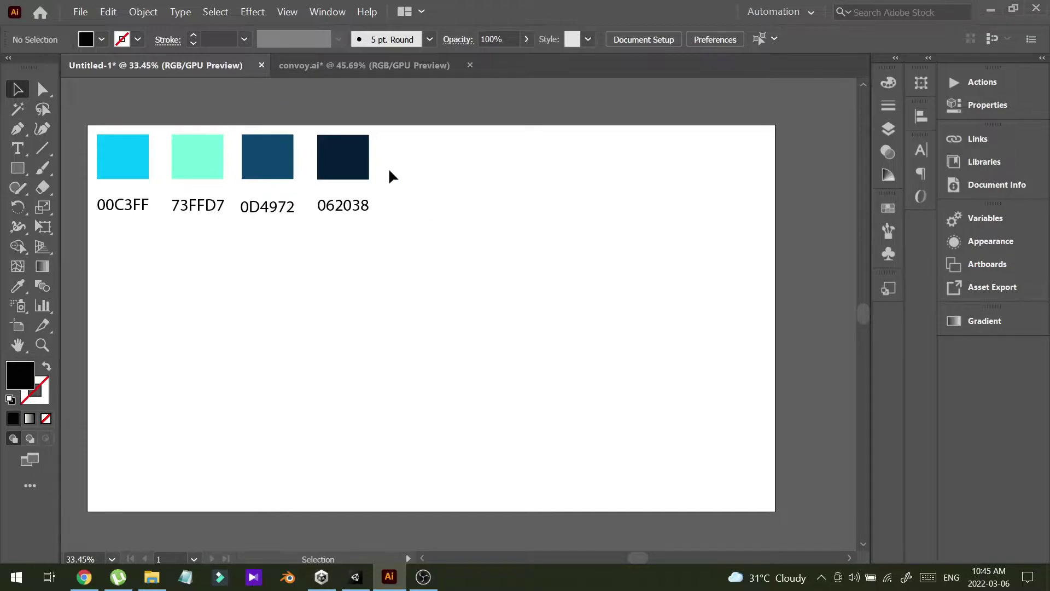
Add the point text "MANGO" in 150 pt Riffic Regular below the colour swatches.
left_click(21, 151)
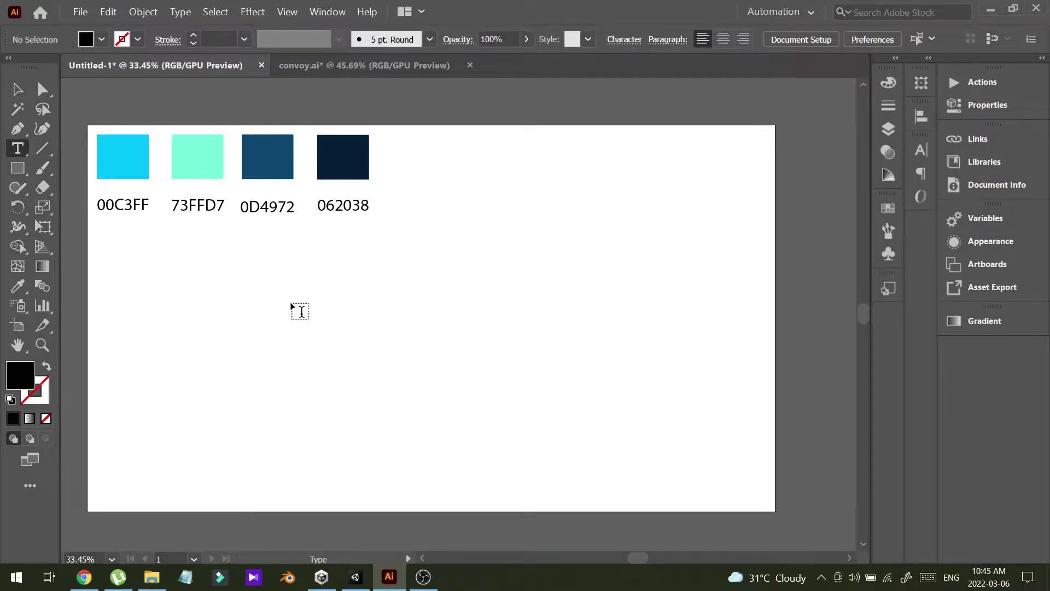
left_click(309, 311)
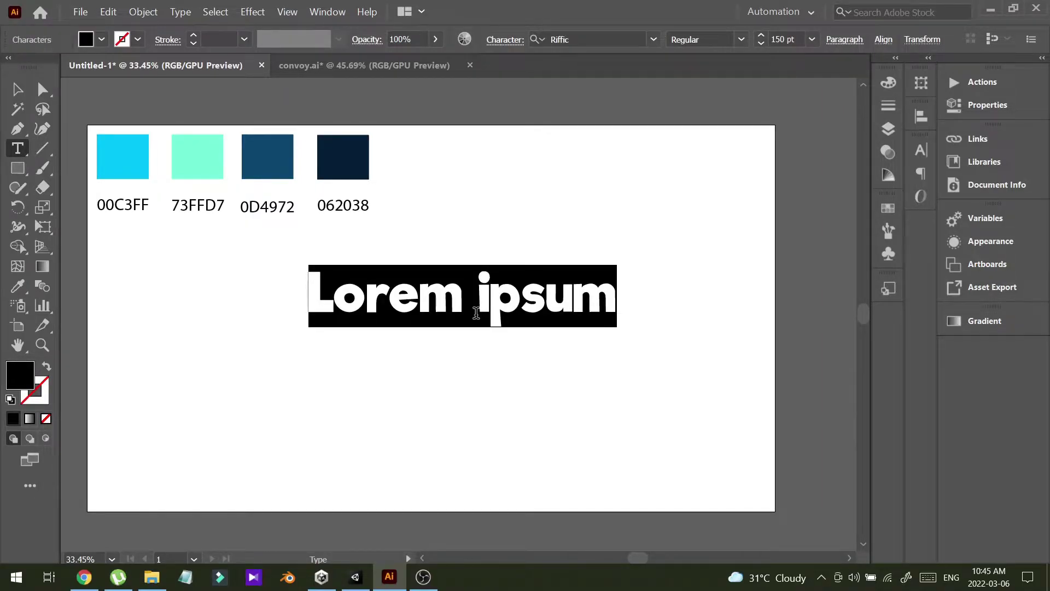
type("Man")
key("BackSpace")
key("BackSpace")
type("ANGO")
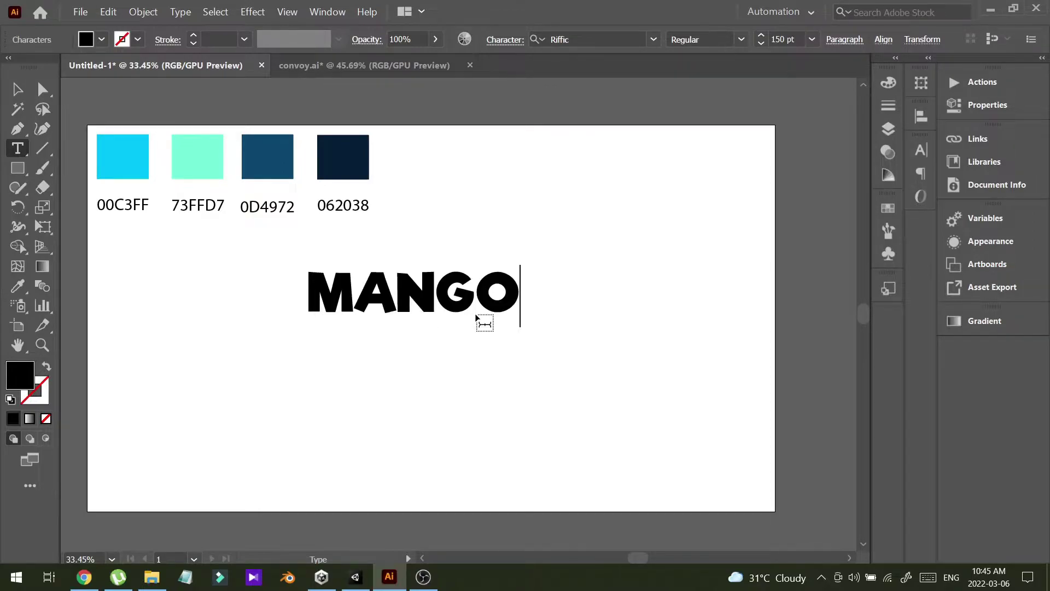
Move the MANGO text down and slightly left toward the middle of the artboard and keep it selected.
left_click(17, 89)
left_click_drag(462, 311, 443, 348)
left_click(592, 302)
left_click(512, 298)
left_click(406, 348)
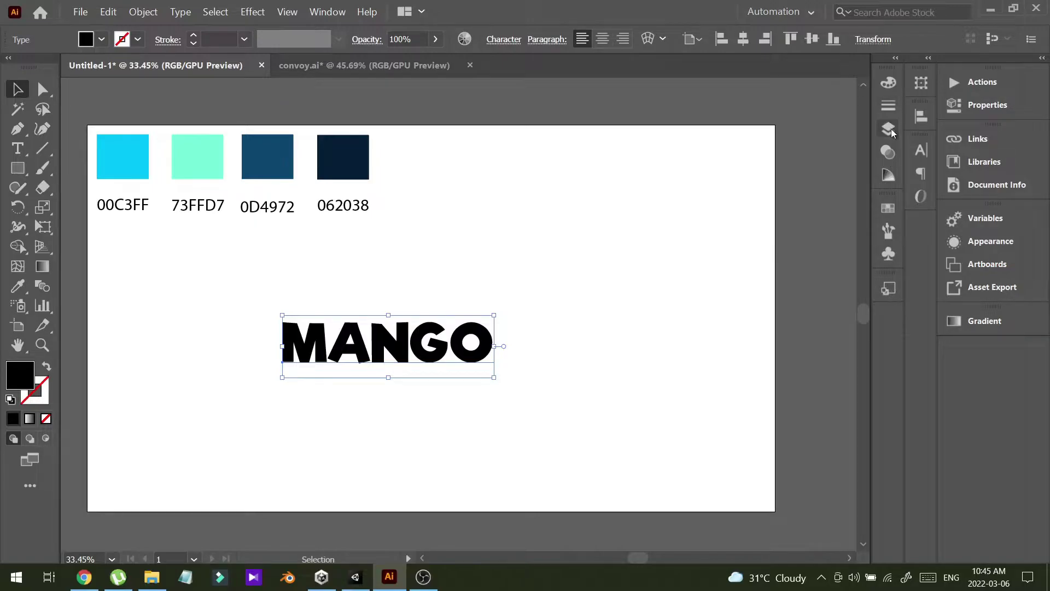
Set the font size of the MANGO text to 160 pt.
left_click(980, 107)
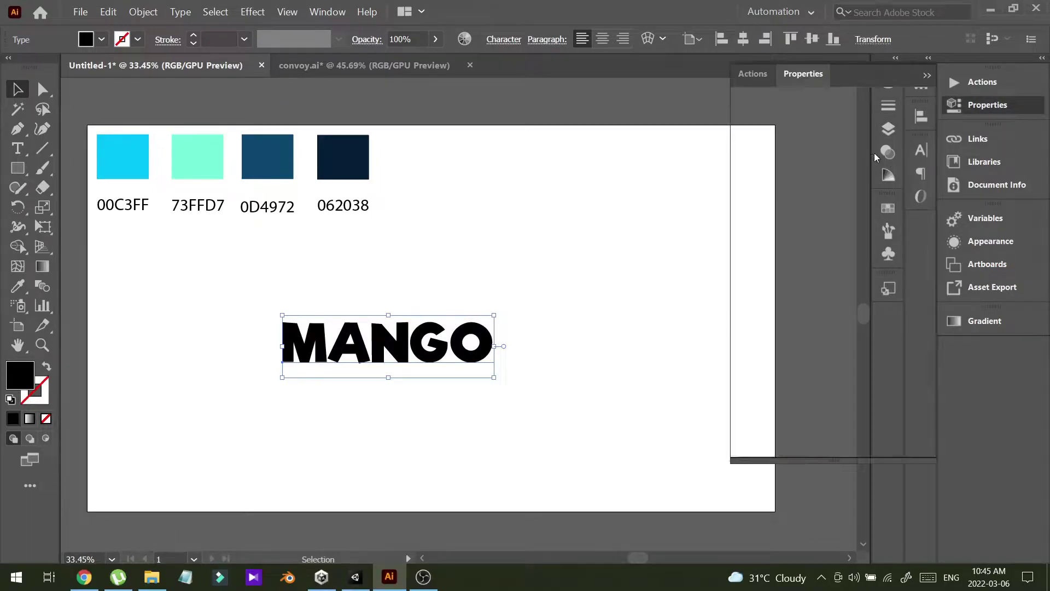
scroll(833, 219, "down", 5)
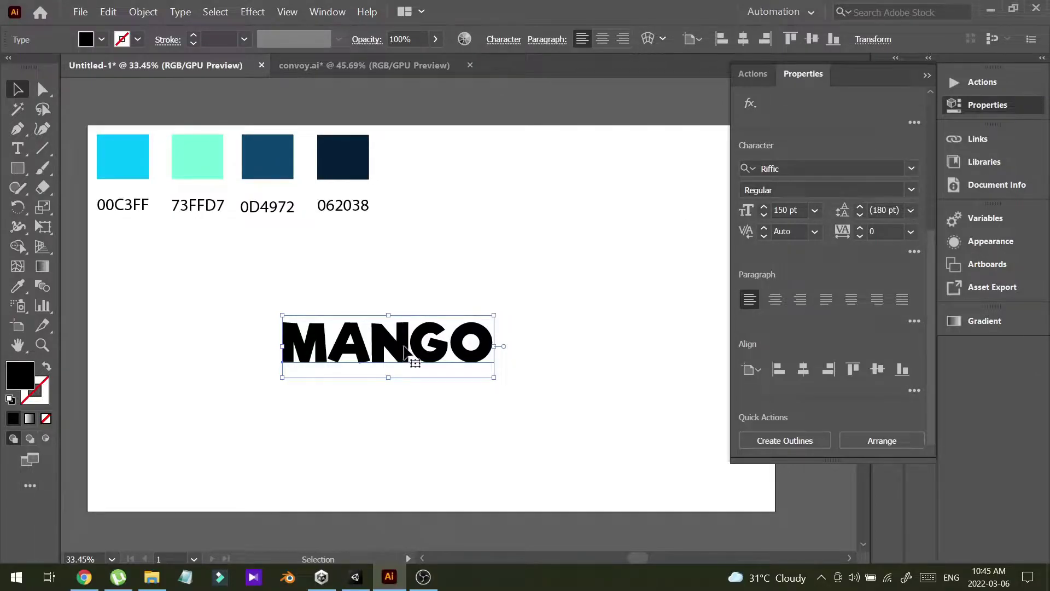
left_click(801, 170)
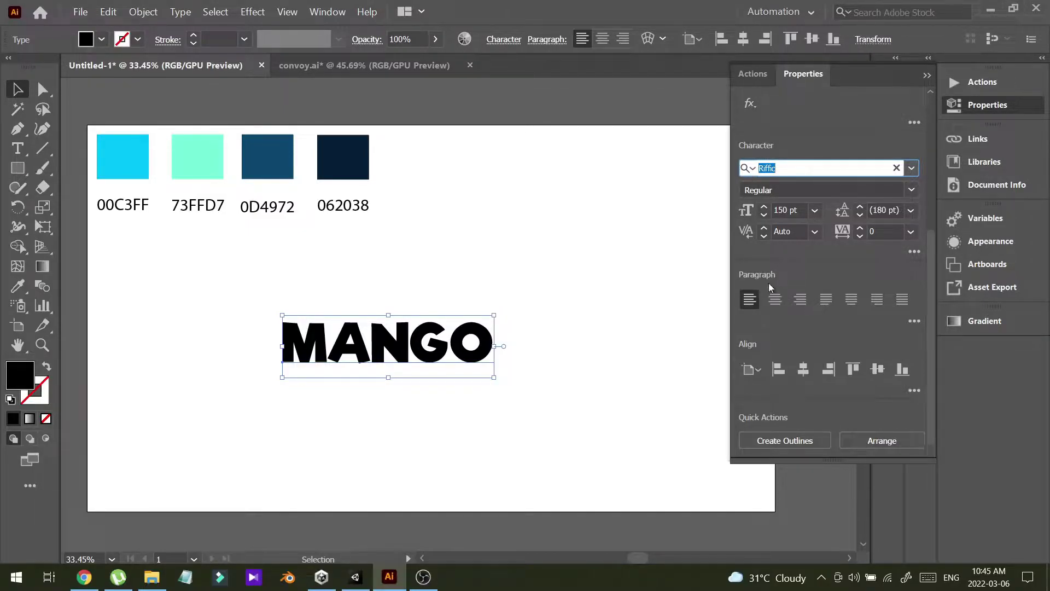
left_click(764, 214)
left_click(764, 214)
left_click(764, 213)
left_click(764, 214)
left_click(805, 210)
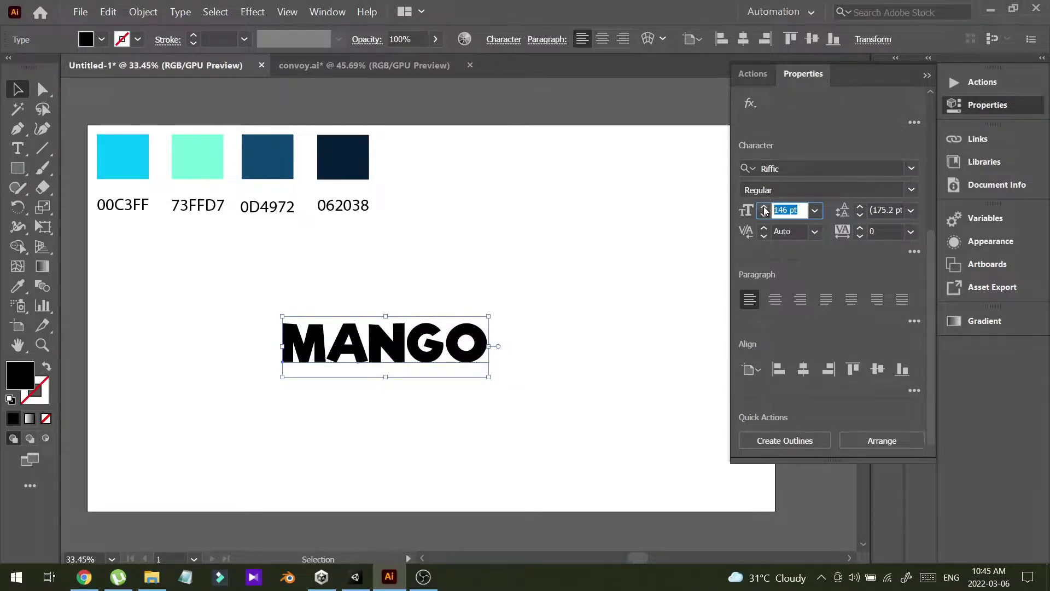
type("160")
key("Return")
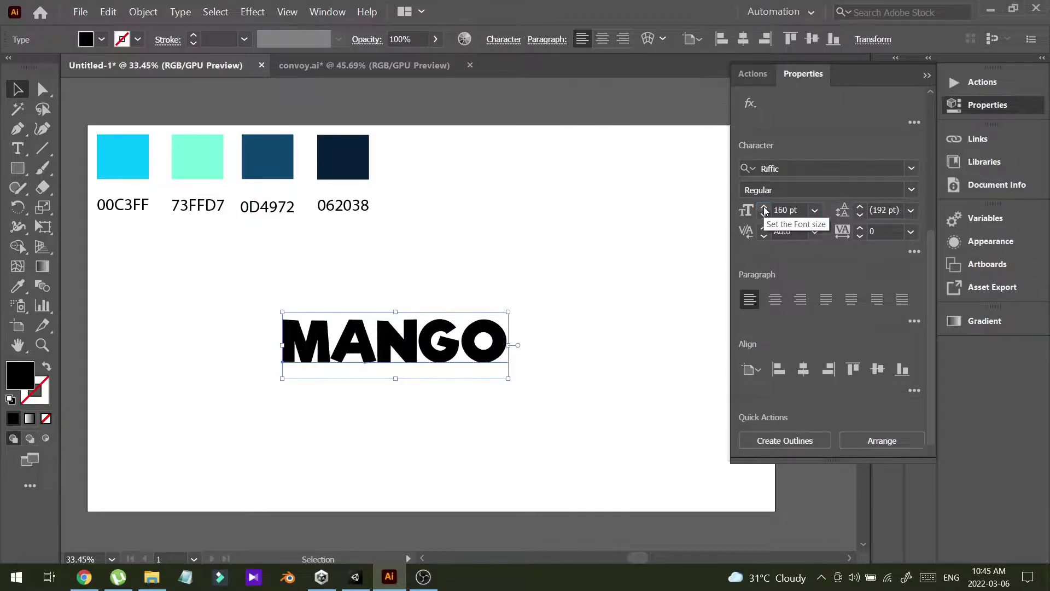
Shift the enlarged MANGO text slightly left, keep it selected and put away the properties.
left_click_drag(400, 357, 380, 352)
left_click(463, 238)
left_click(404, 356)
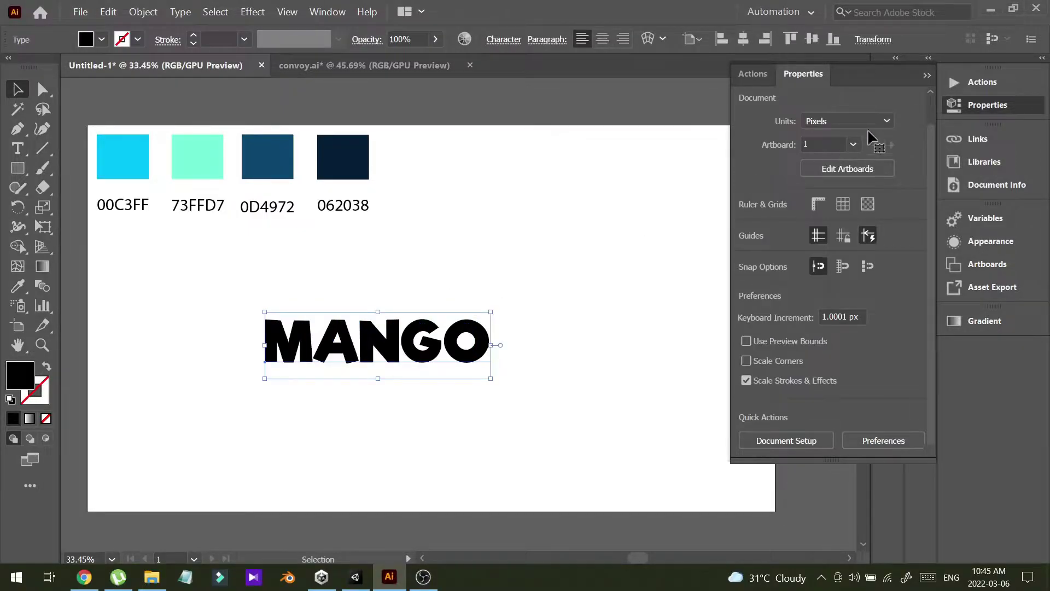
left_click(927, 76)
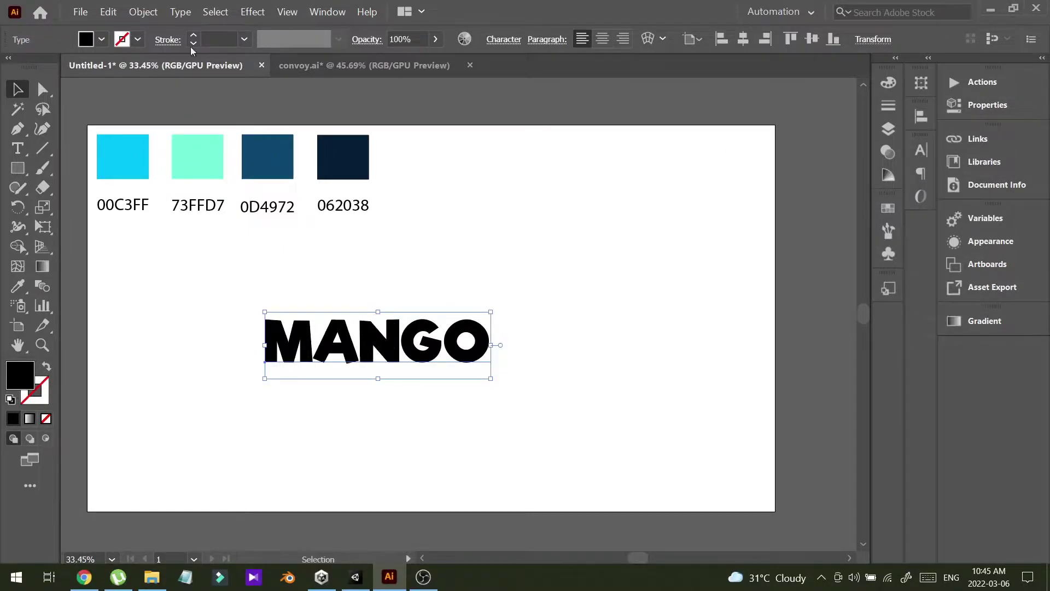
Apply an envelope warp to the MANGO text with the Arc style, horizontal, and 15% bend.
left_click(144, 12)
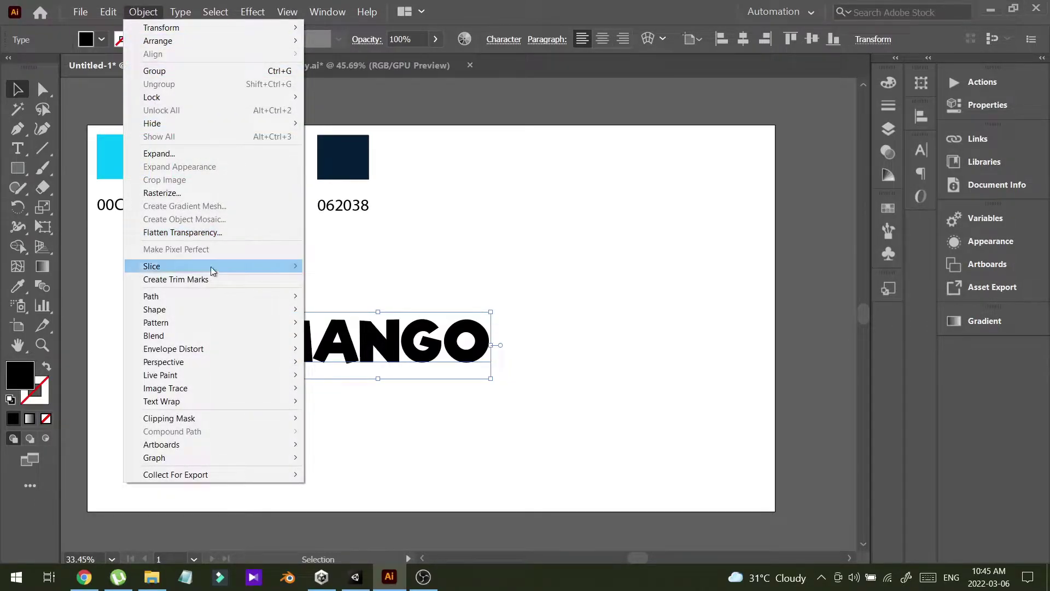
mouse_move(209, 348)
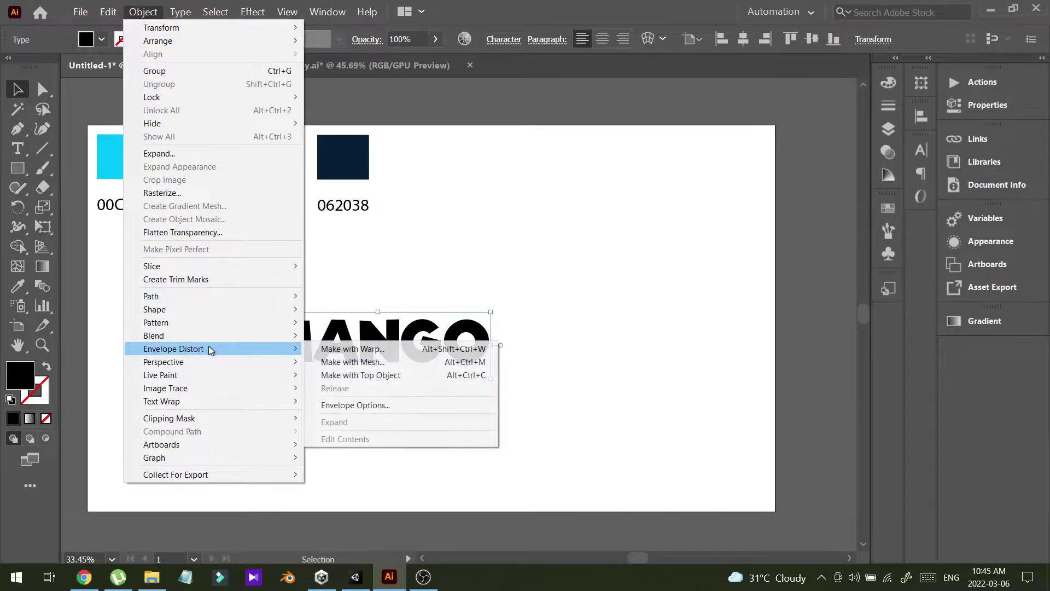
left_click(341, 355)
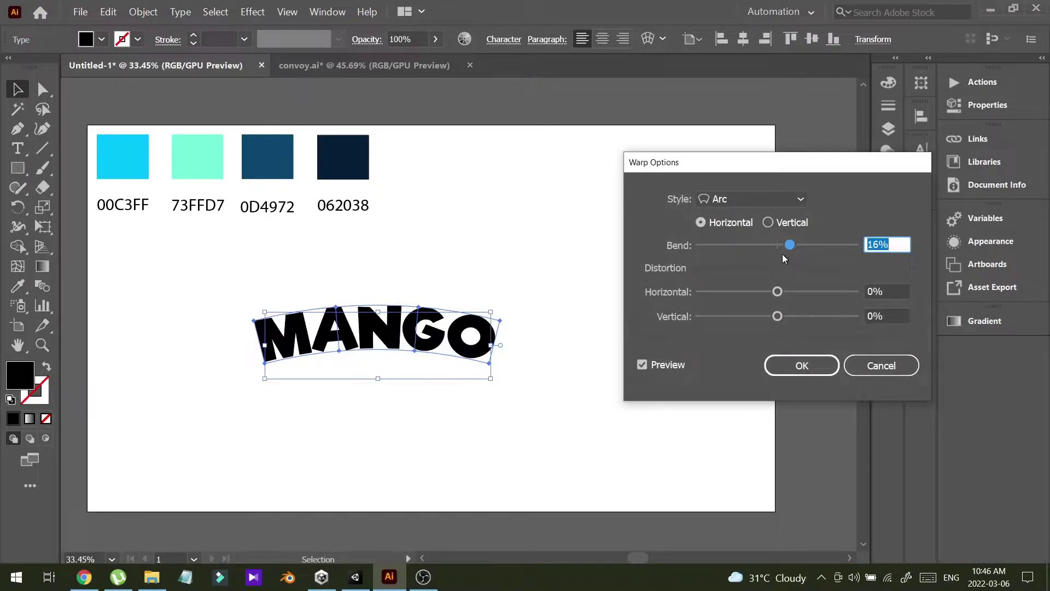
left_click_drag(791, 246, 790, 246)
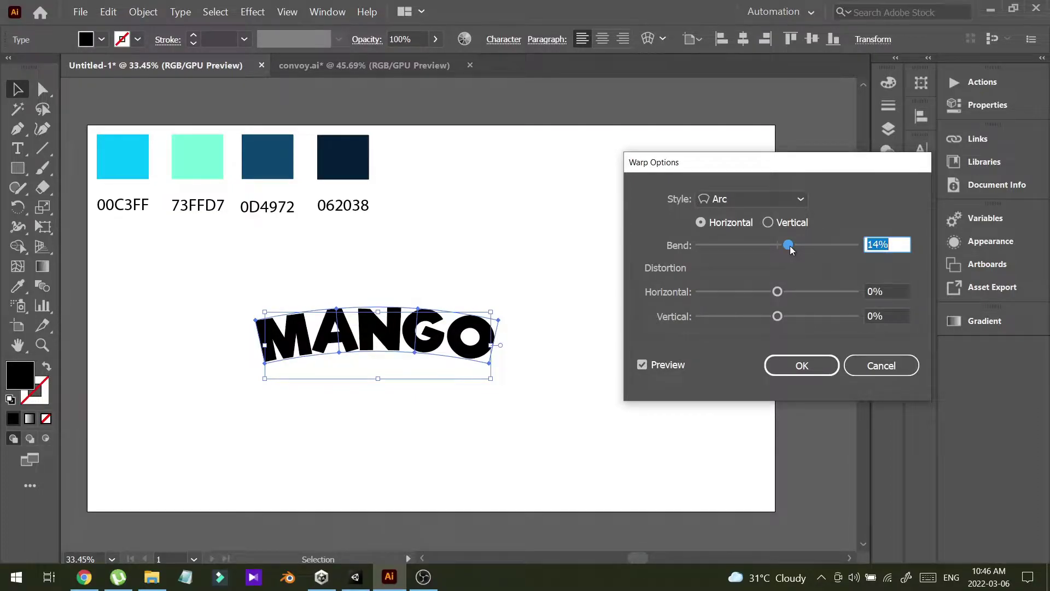
left_click(878, 245)
left_click_drag(877, 246, 869, 244)
type("15")
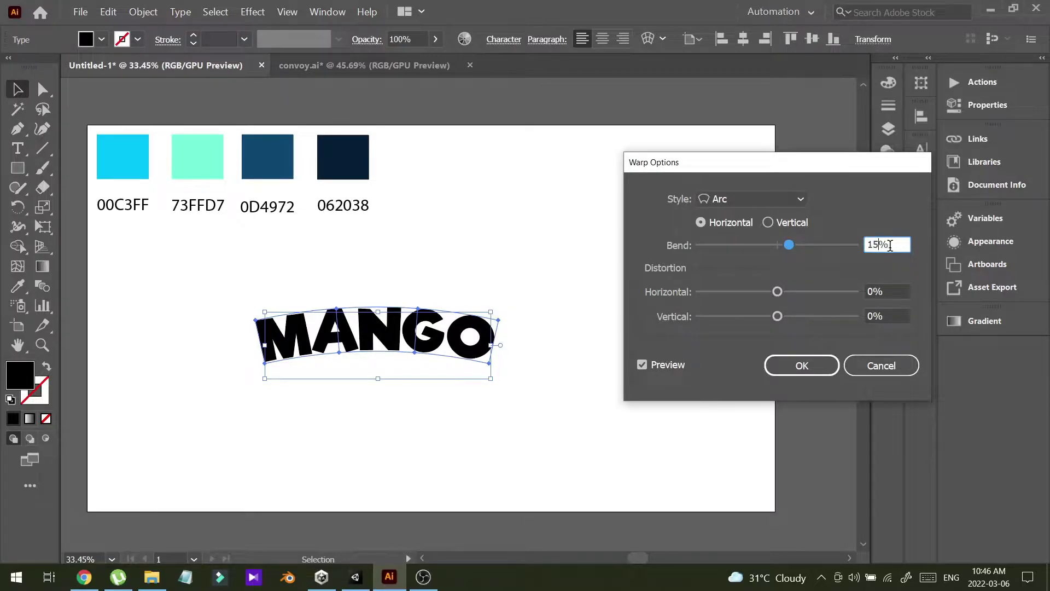
left_click(801, 200)
left_click(772, 197)
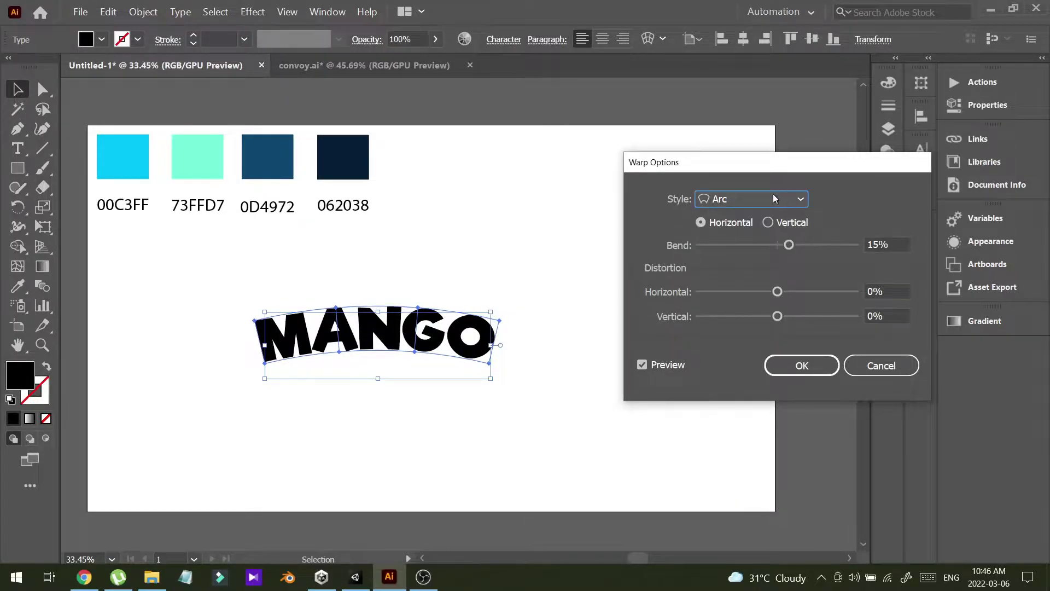
left_click(820, 369)
Move the arched MANGO text slightly down and left and keep it selected.
left_click(542, 278)
mouse_move(425, 335)
left_mouse_down()
mouse_move(410, 365)
mouse_move(426, 328)
left_mouse_up()
left_click(486, 276)
left_click(507, 268)
left_click(409, 356)
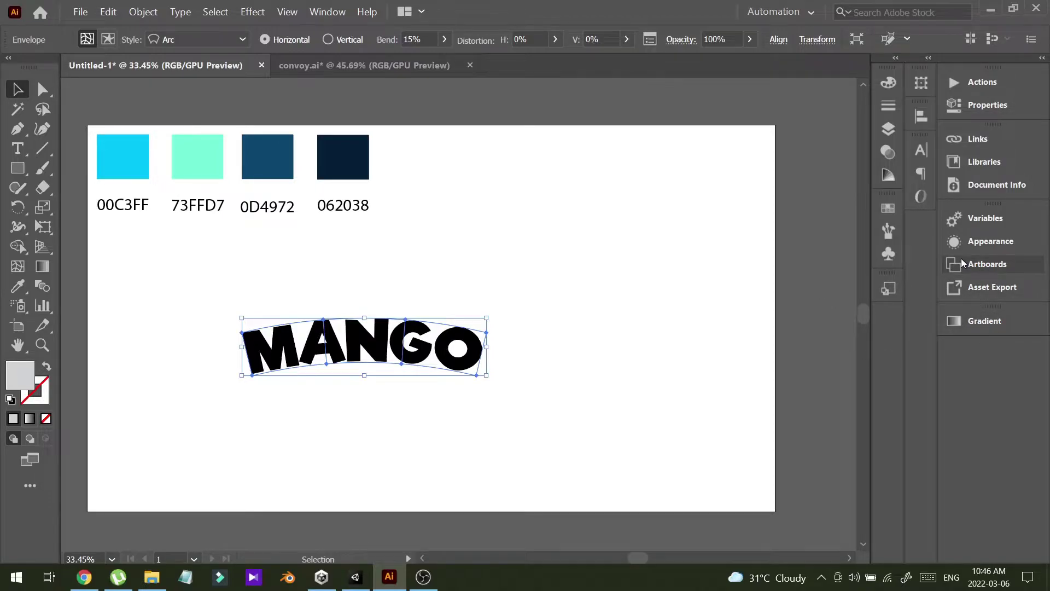
Show the appearance attributes and expand the MANGO envelope with Object and Fill enabled.
left_click(996, 245)
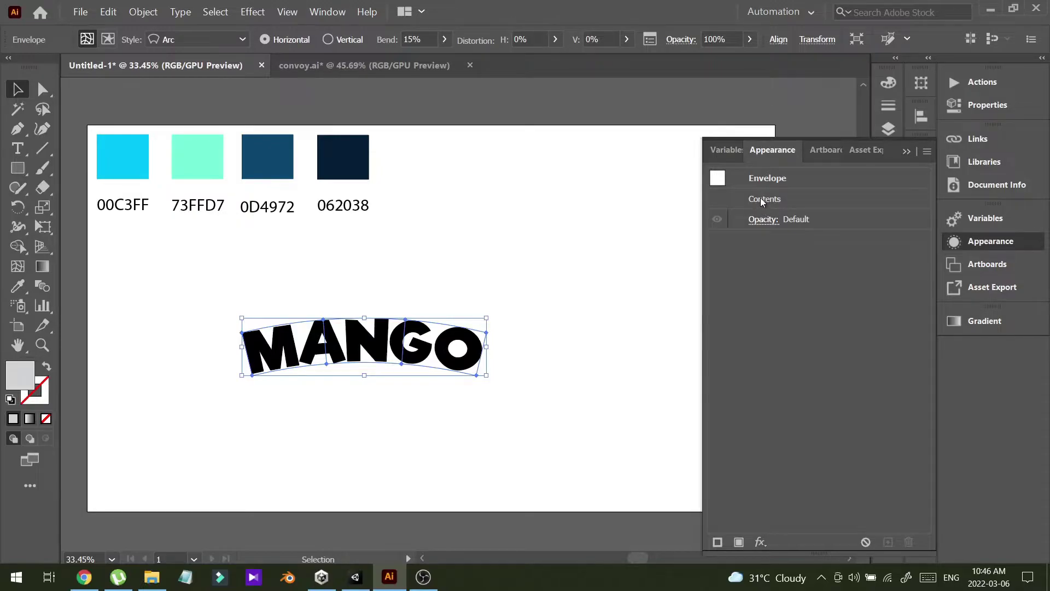
left_click(316, 368)
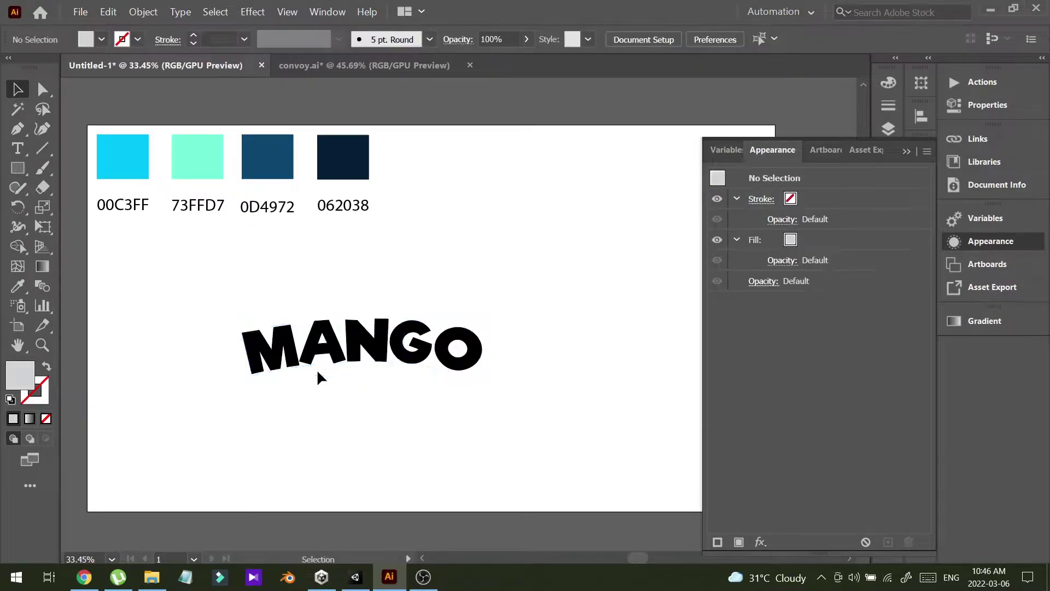
left_click(377, 348)
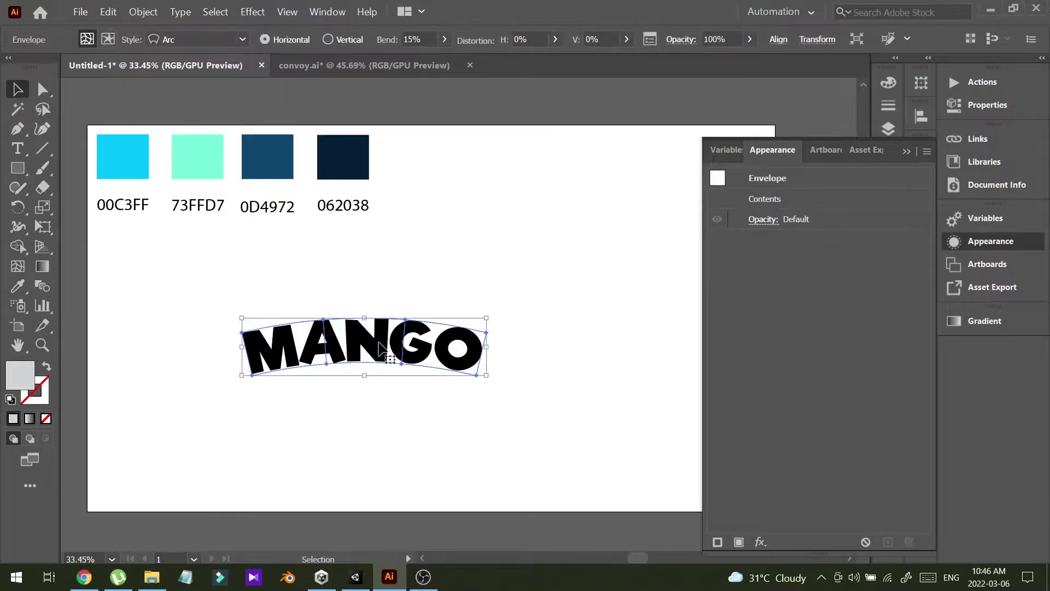
left_click(353, 365)
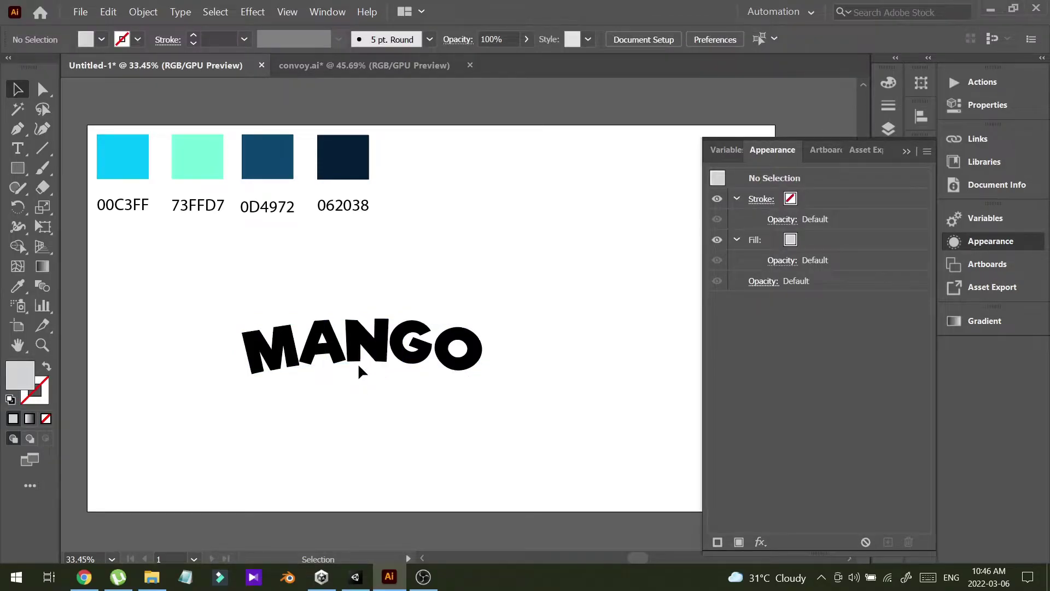
left_click(382, 350)
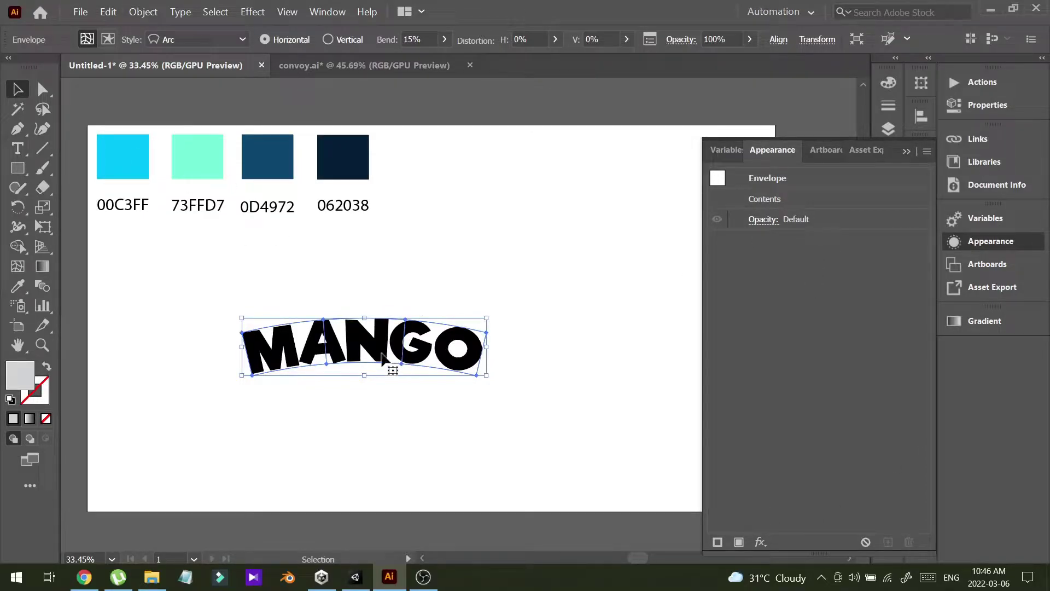
left_click(148, 14)
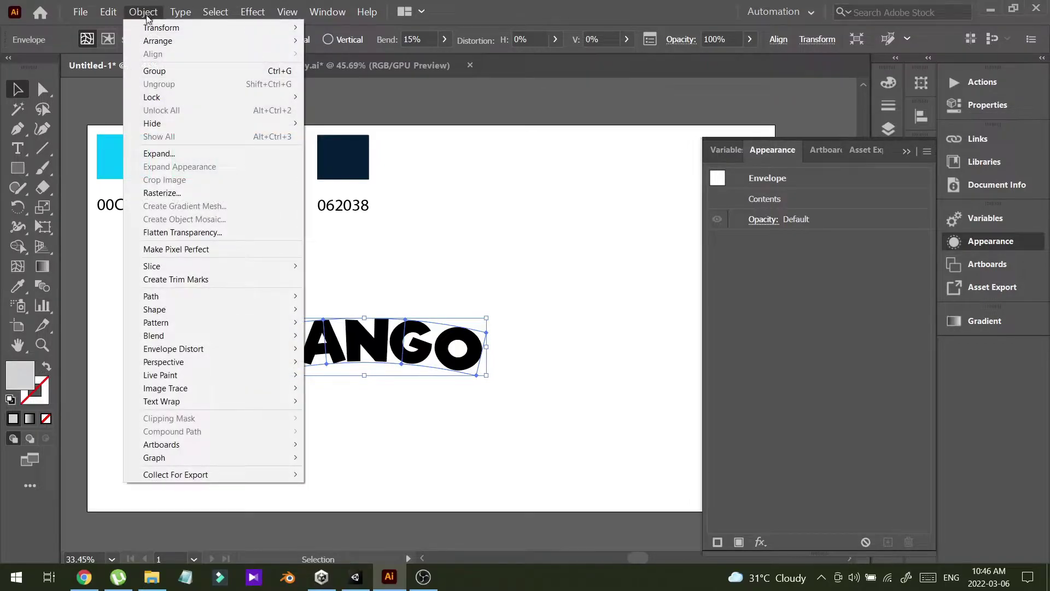
left_click(173, 157)
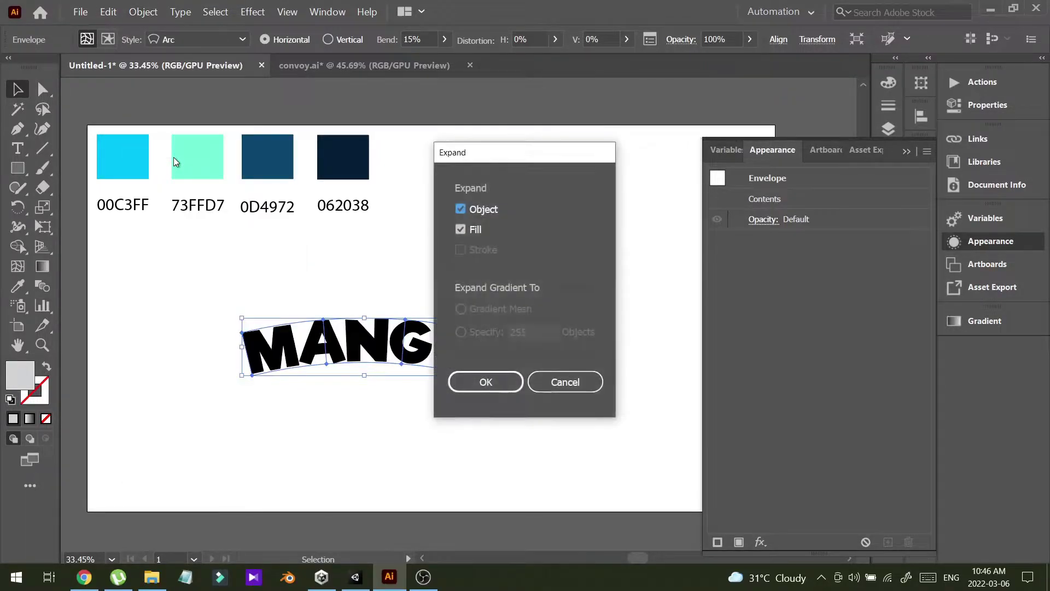
left_click(493, 383)
left_click(573, 228)
left_click(375, 343)
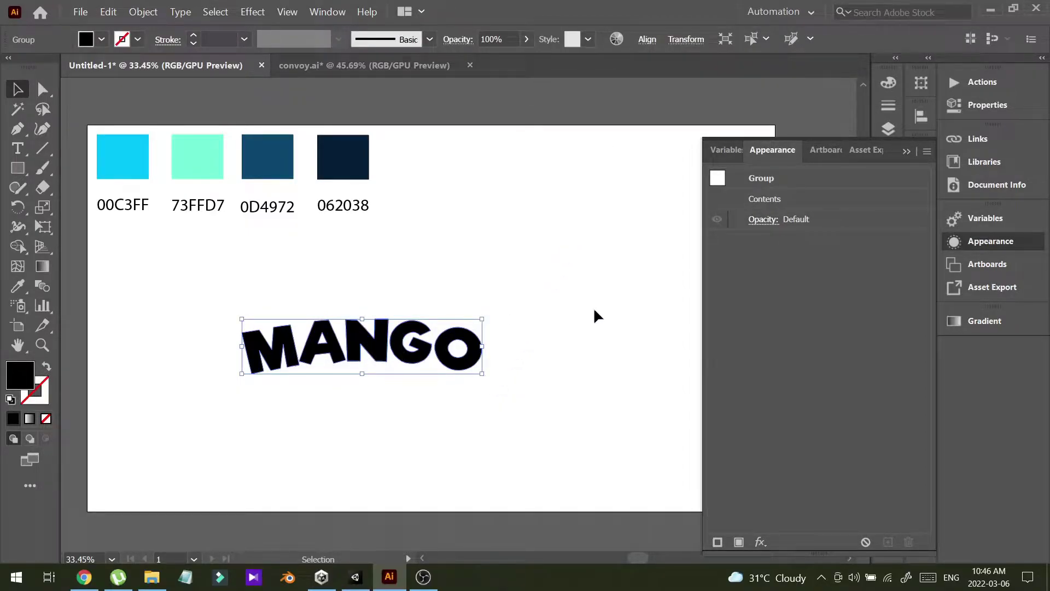
Examine the appearance attributes of the expanded MANGO group, down to the stroke and fill of its compound paths.
left_click(747, 195)
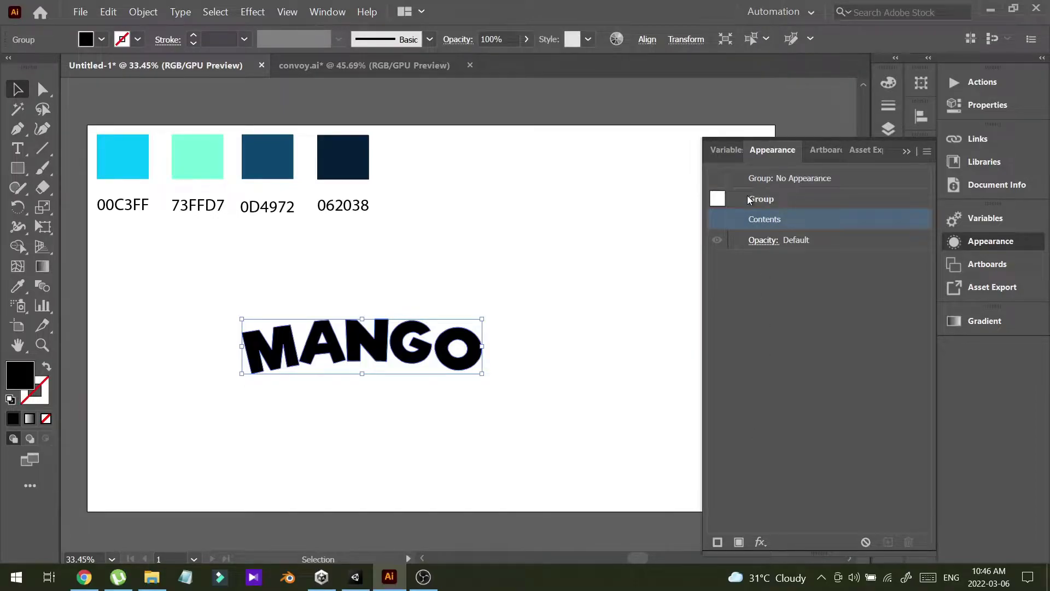
double_click(760, 216)
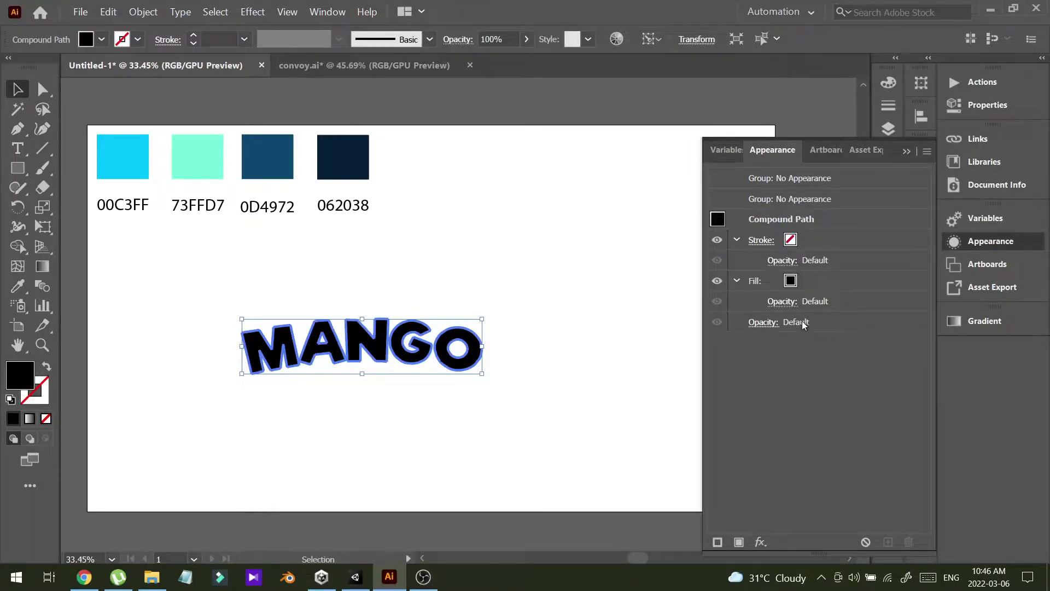
left_click(809, 222)
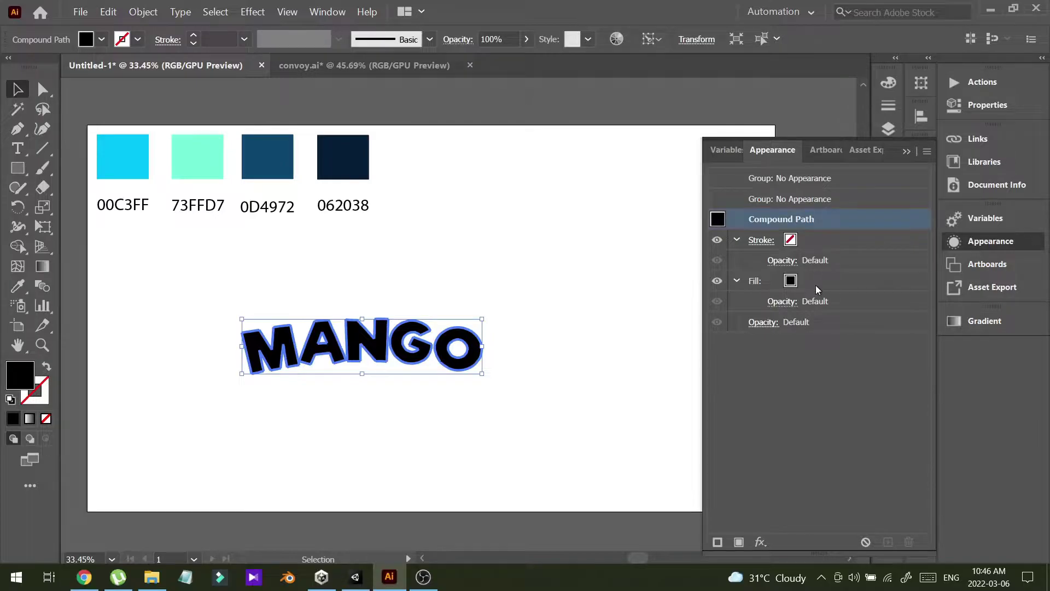
left_click(737, 279)
left_click(737, 279)
left_click(487, 266)
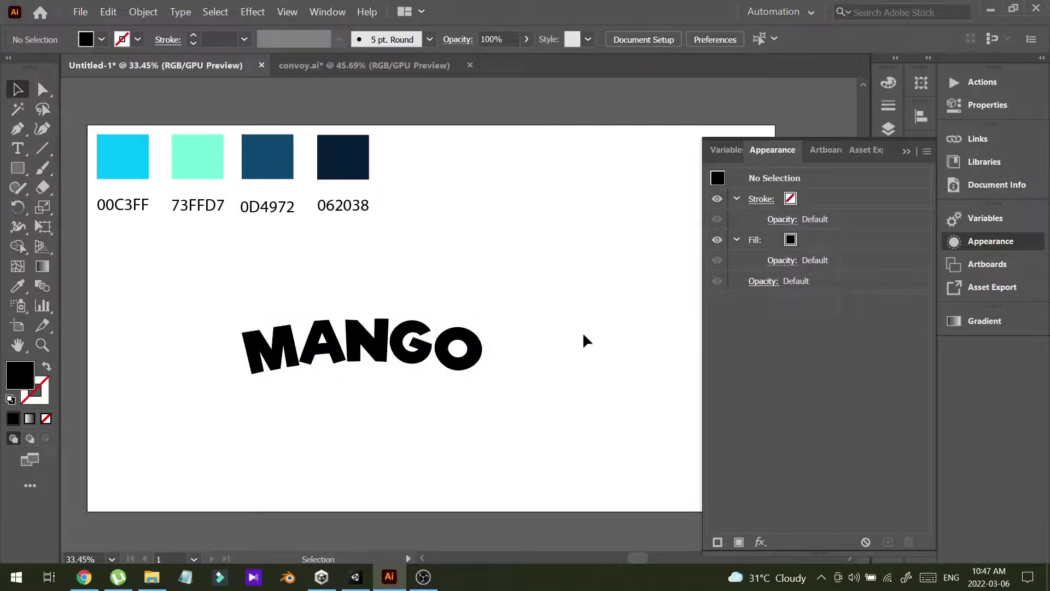
Add a new fill to the MANGO group and make it a linear white-to-black gradient at 0°.
left_click(412, 346)
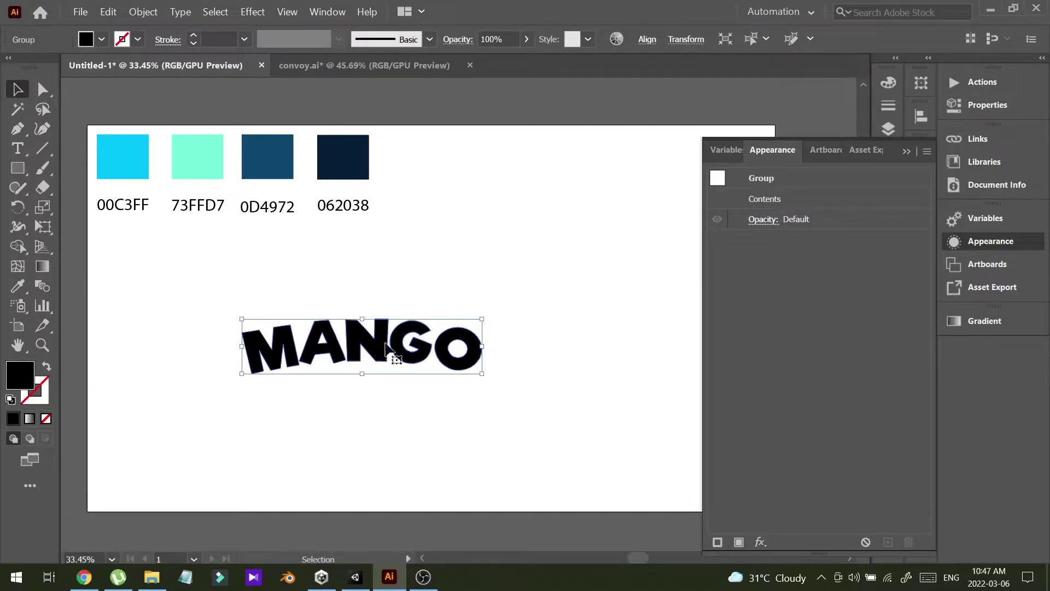
left_click(739, 541)
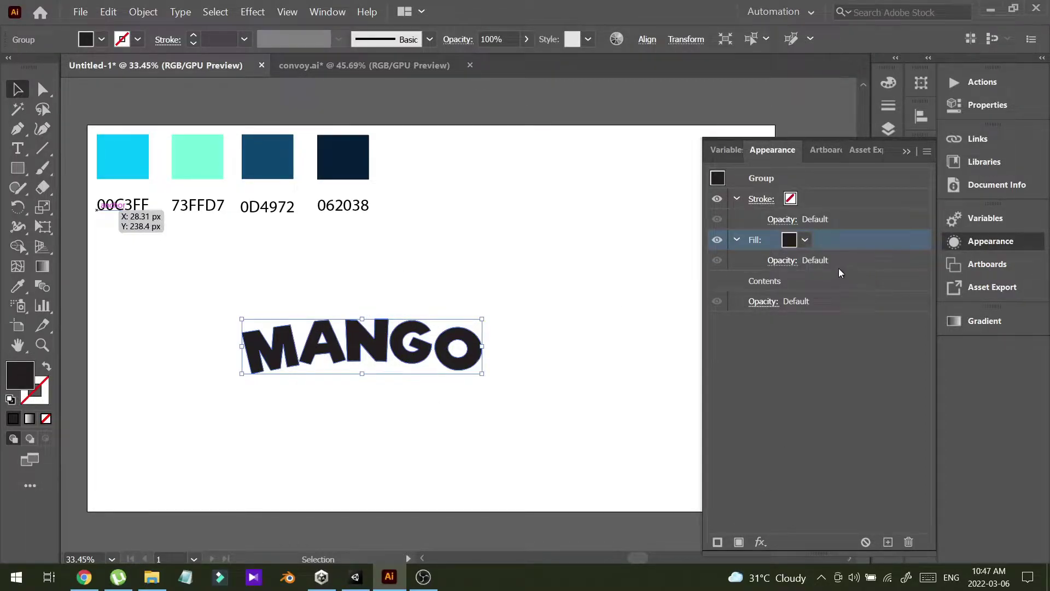
left_click(905, 152)
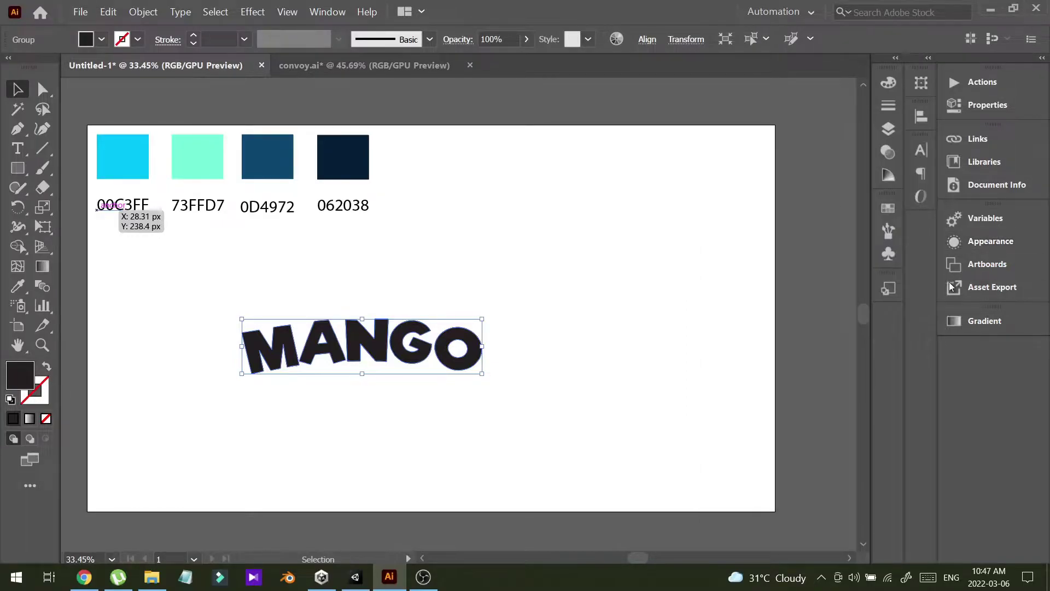
left_click(987, 321)
left_click(764, 345)
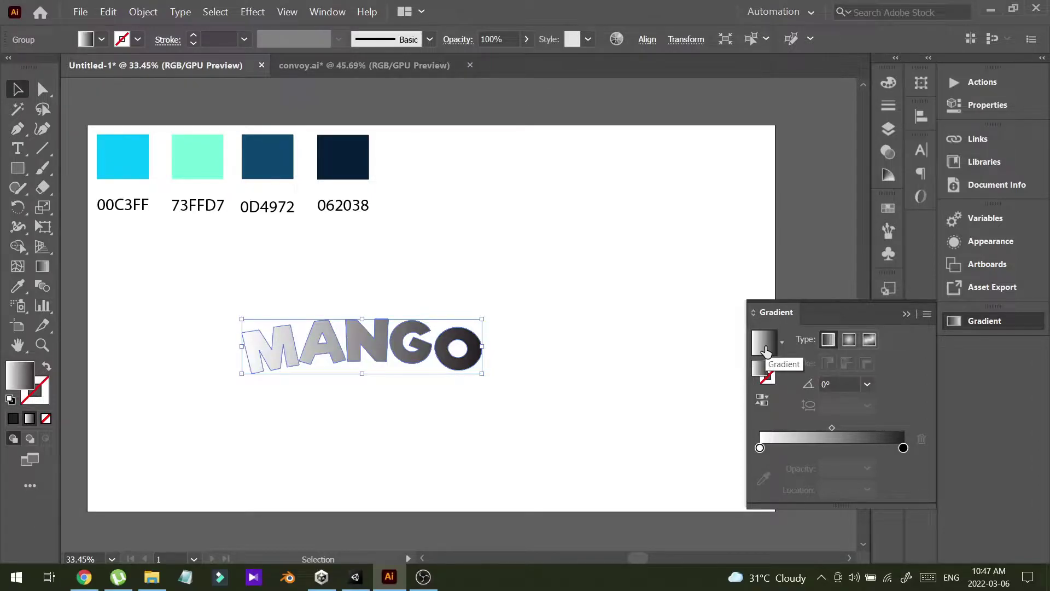
left_click(398, 381)
left_click(411, 343)
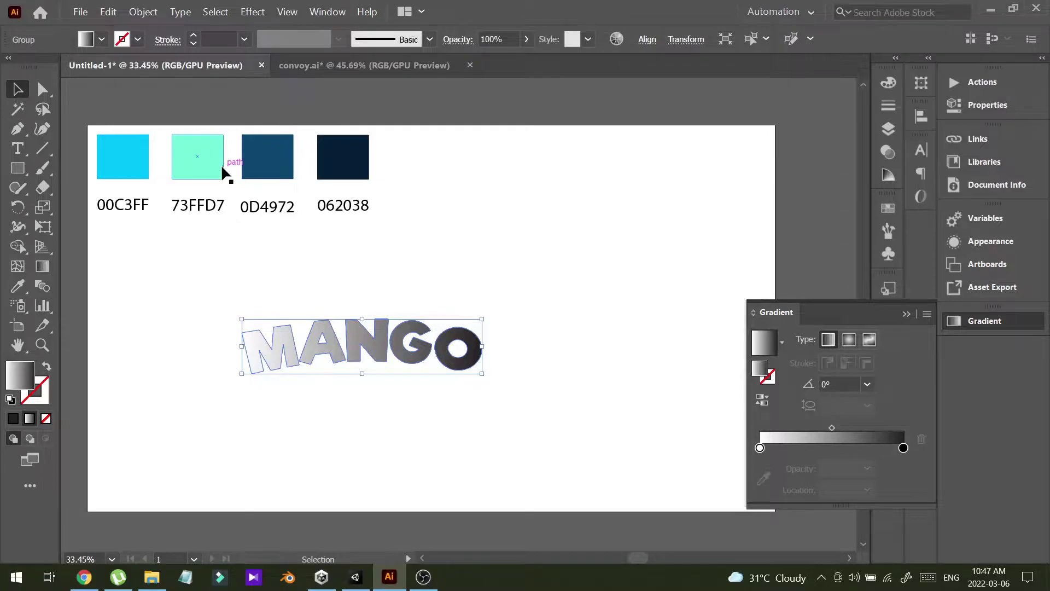
Sample the 00C3FF swatch for the MANGO gradient's first colour stop and the 73FFD7 swatch for its last stop.
double_click(759, 448)
left_click(763, 479)
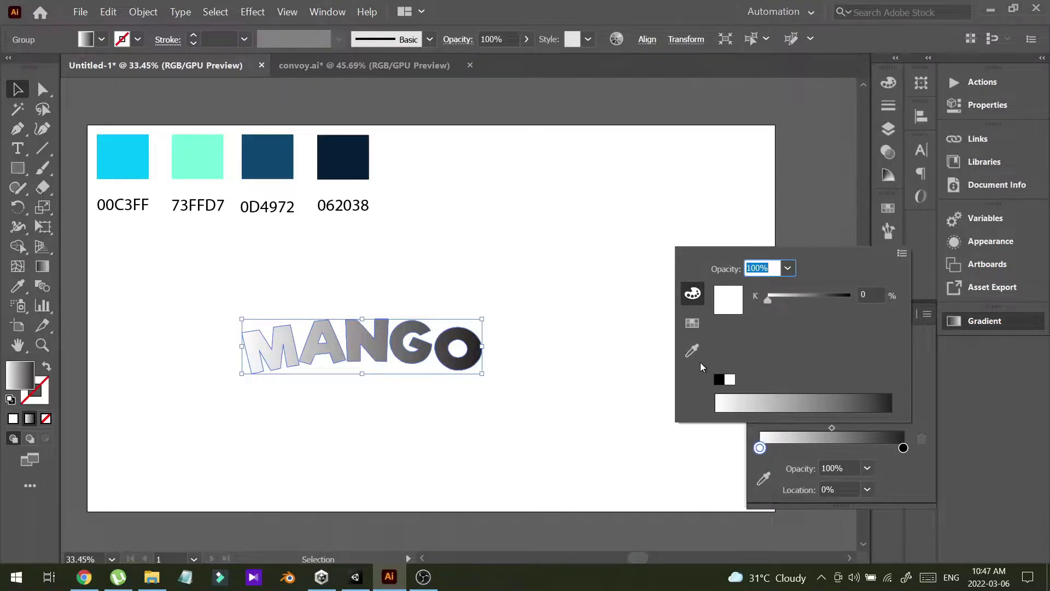
left_click(138, 155)
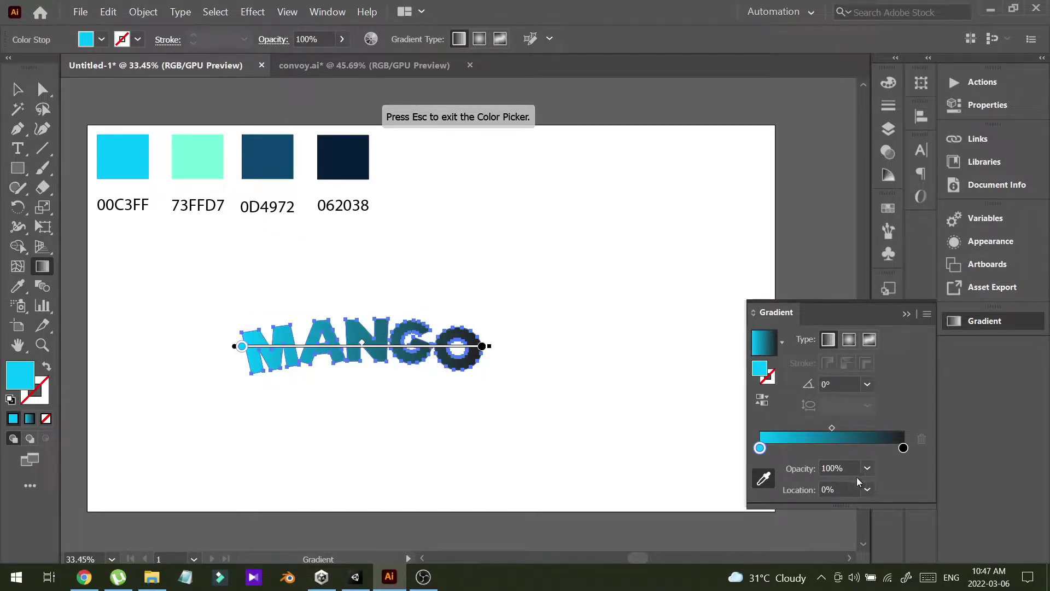
double_click(902, 448)
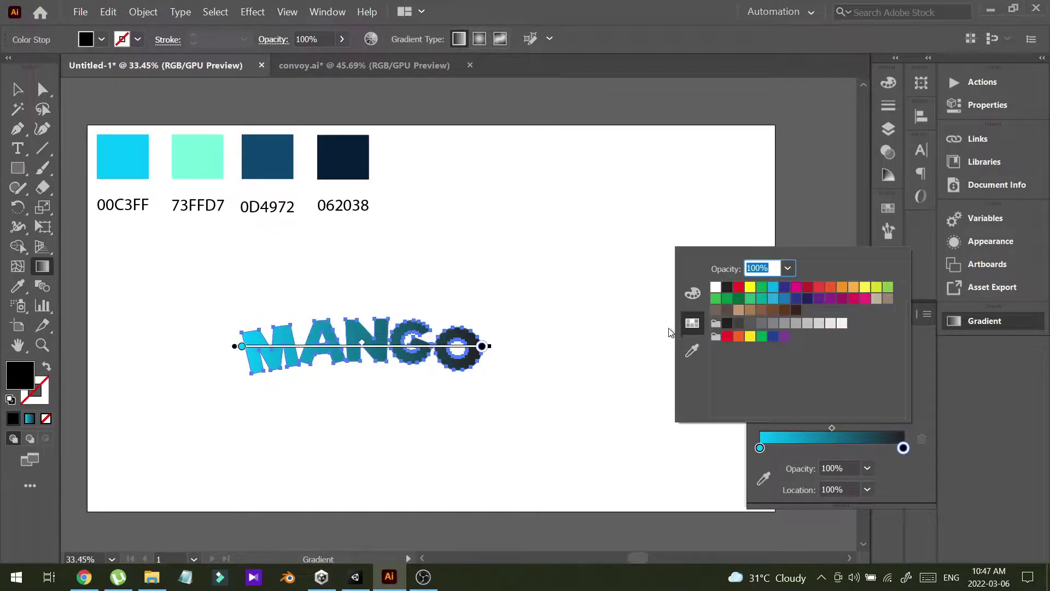
left_click(692, 350)
left_click(205, 143)
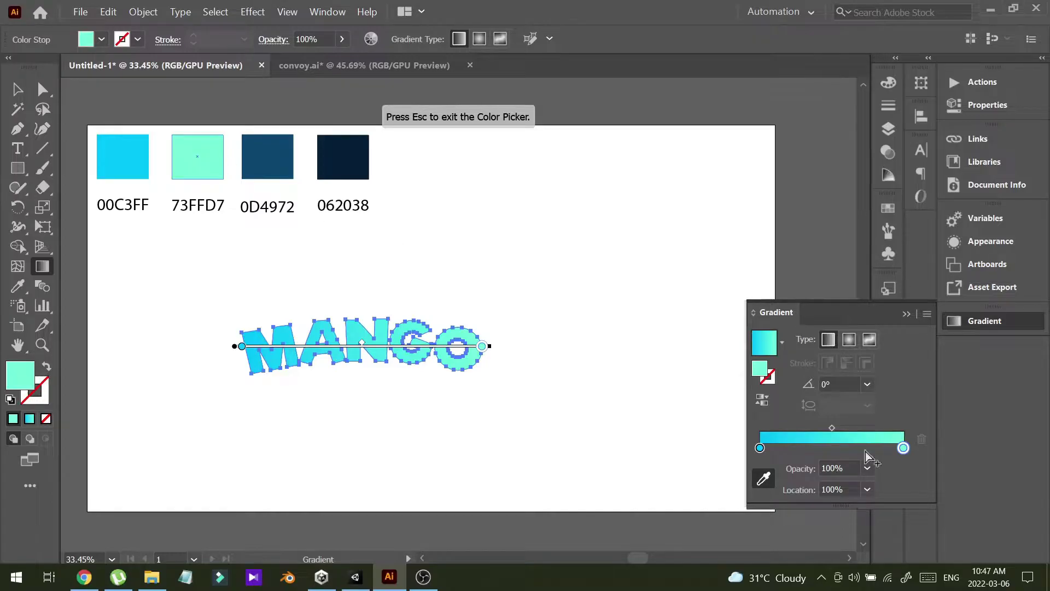
key("Escape")
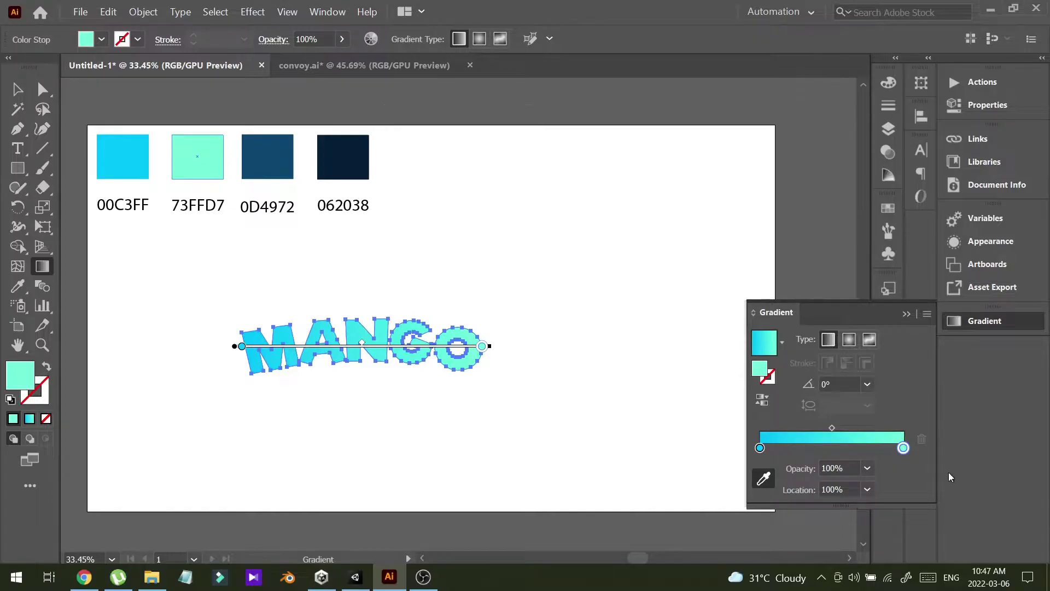
Set the MANGO lettering's gradient angle to 90° and deselect the group.
left_click(868, 386)
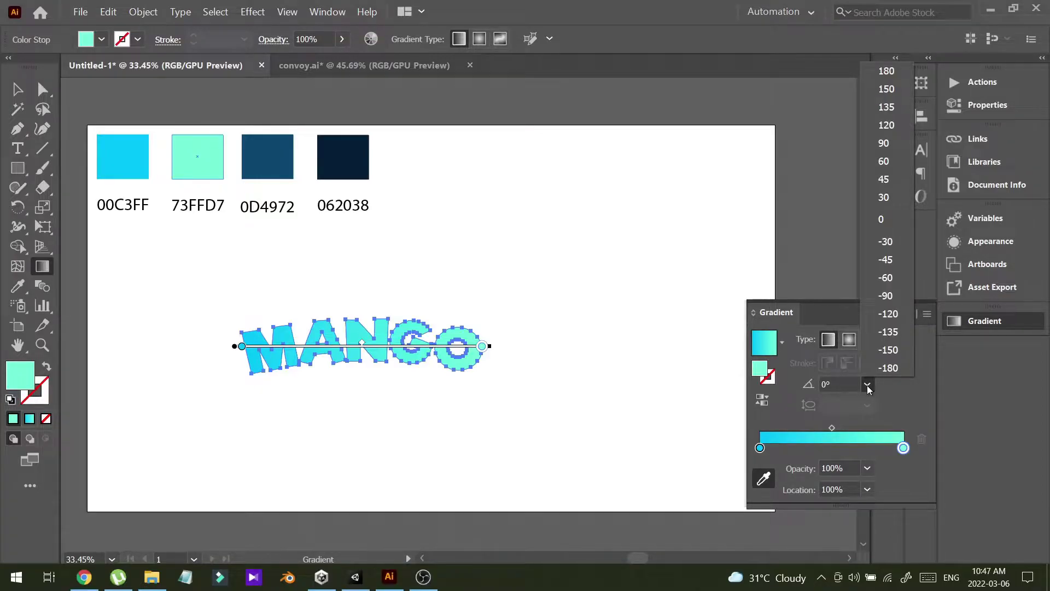
left_click(884, 144)
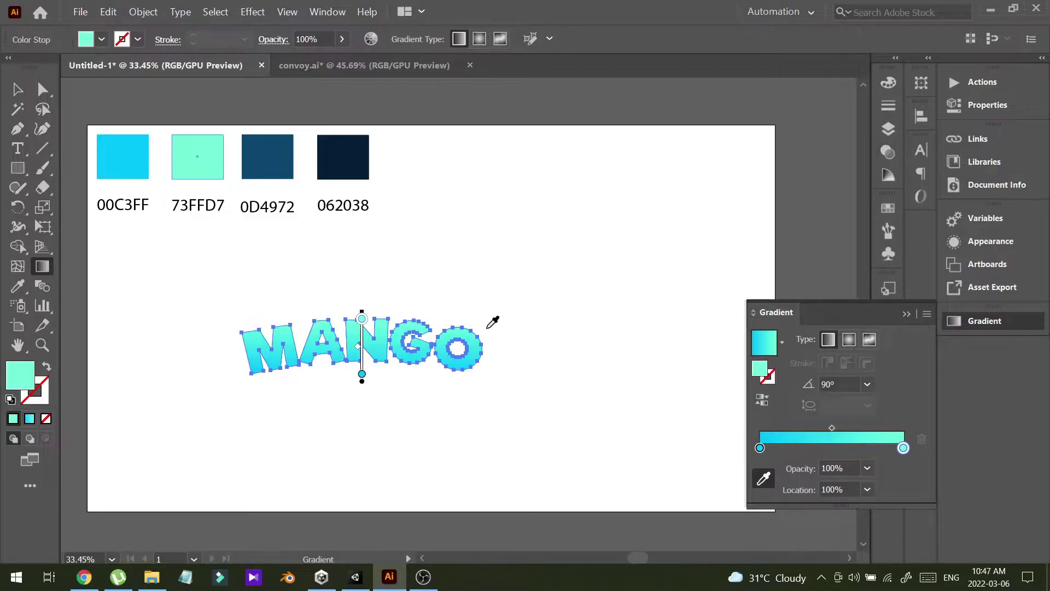
left_click(18, 90)
left_click(445, 273)
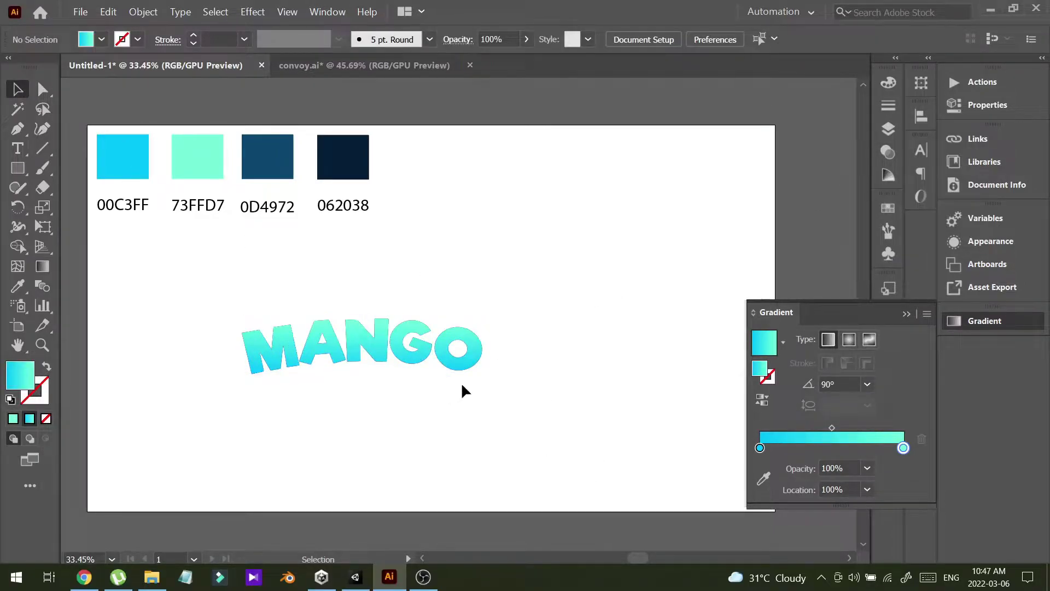
left_click(360, 343)
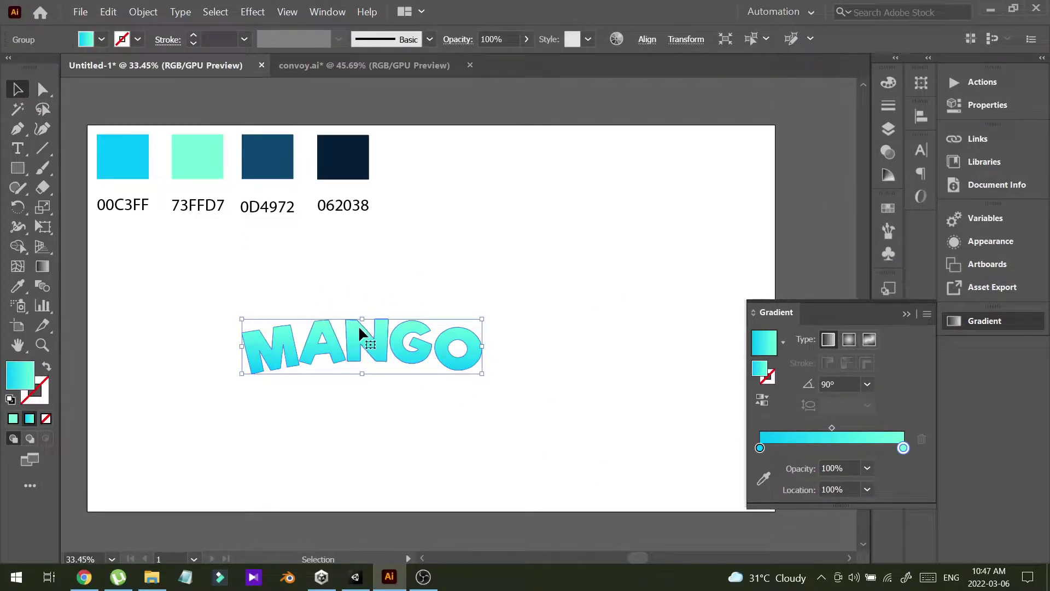
left_click(494, 301)
Duplicate the MANGO lettering and place the copy slightly below the original so the two overlap.
key("z")
left_click_drag(325, 321, 321, 282)
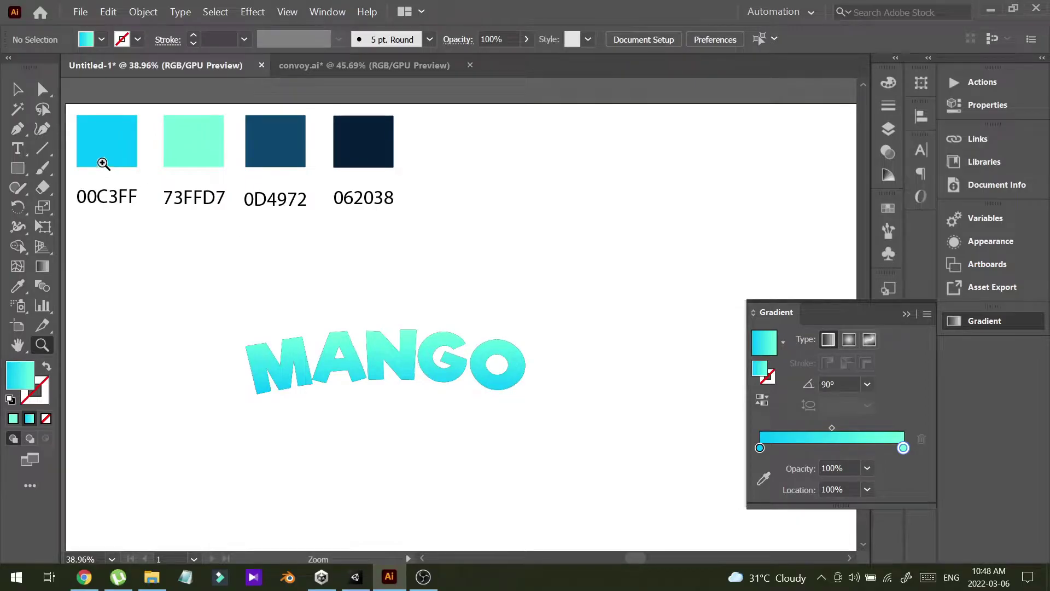
left_click(18, 89)
left_click_drag(508, 294, 400, 365)
key("alt")
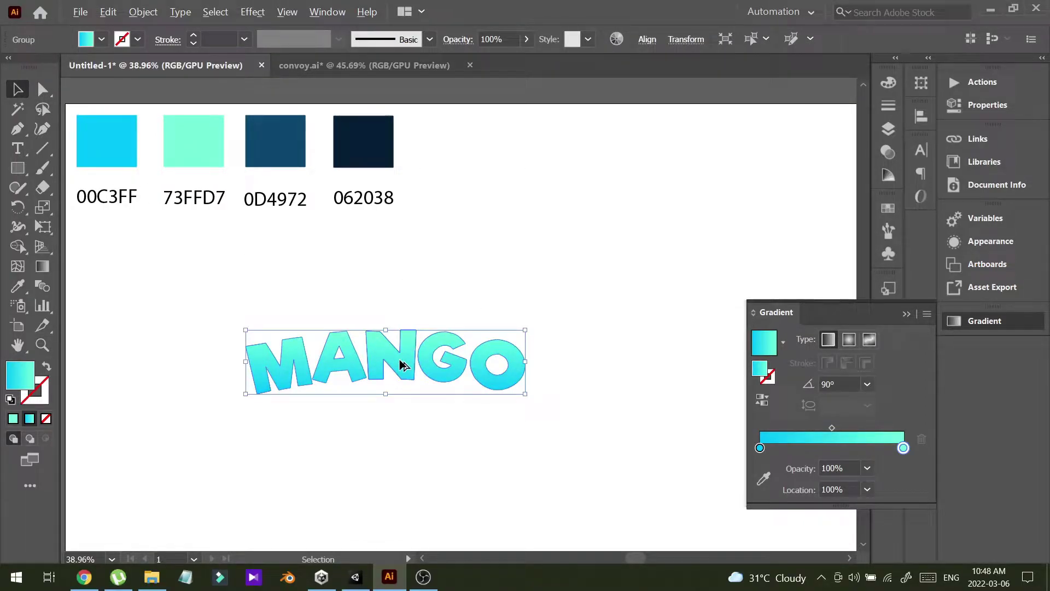
left_click_drag(401, 365, 406, 387)
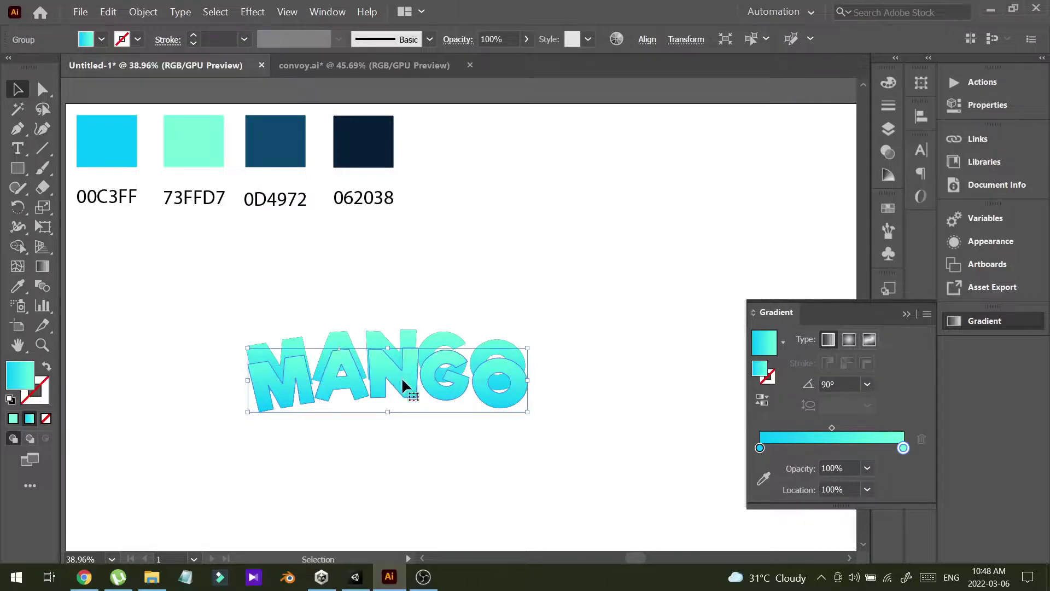
Show the rulers and place a vertical guide through the centre of the original MANGO lettering.
left_click(506, 310)
left_click(277, 346)
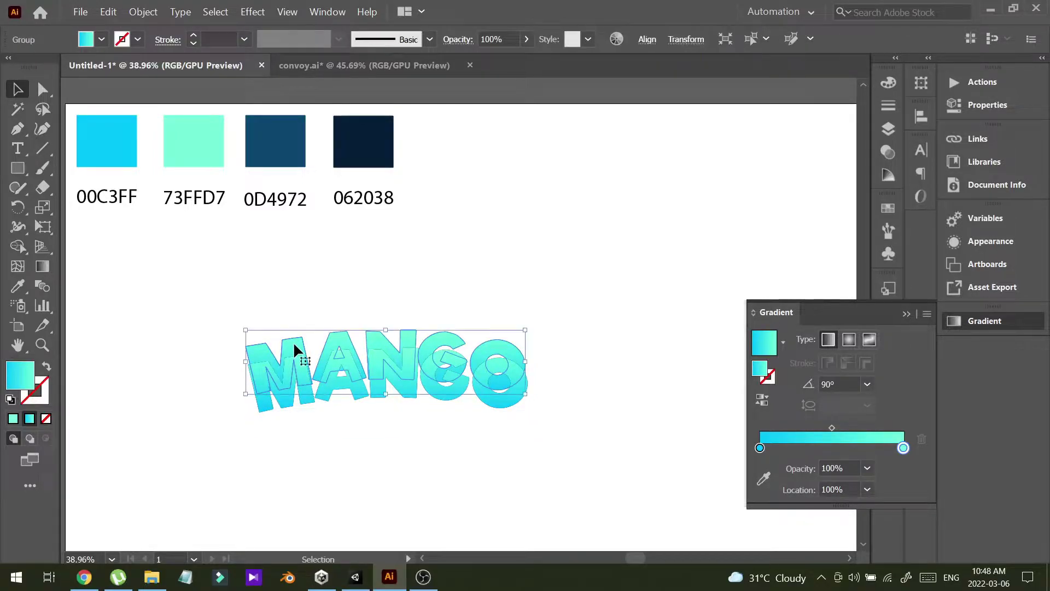
key("ctrl+r")
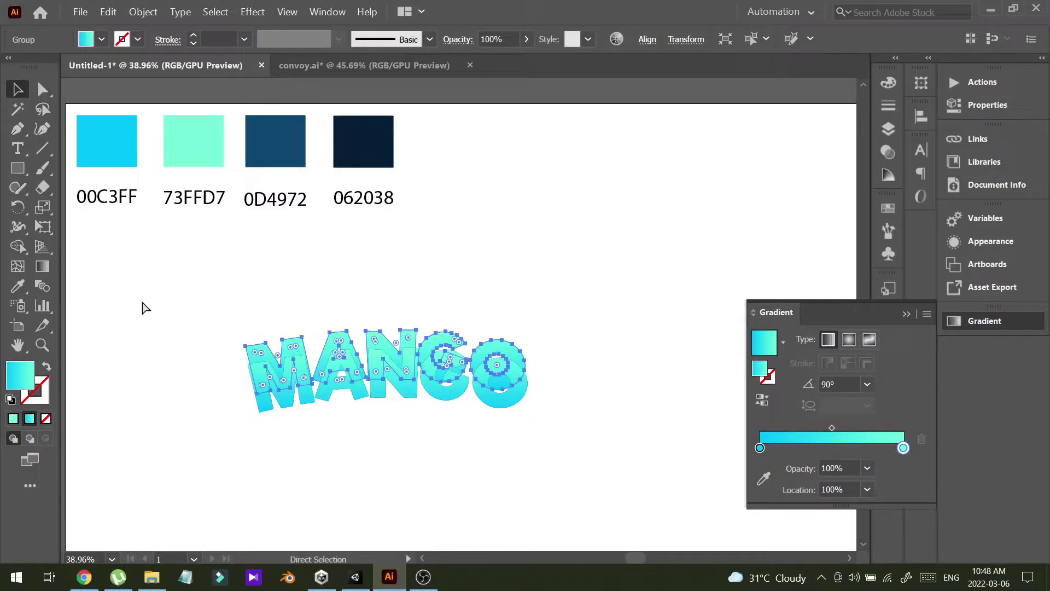
left_click_drag(115, 319, 385, 328)
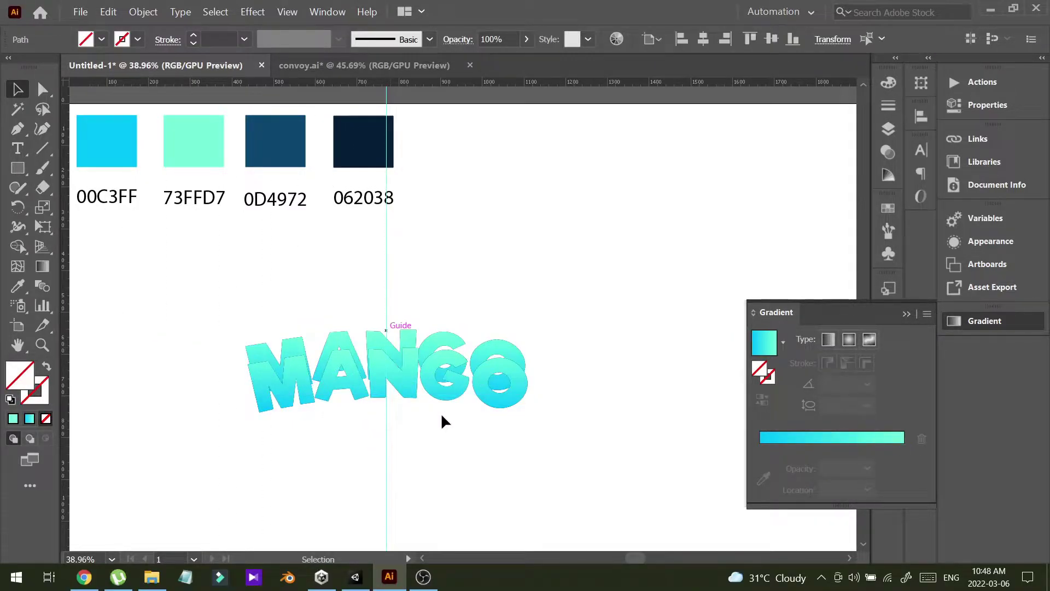
Nudge the lower MANGO copy left until its centre lines up with the vertical guide.
left_click(473, 390)
key("z")
left_click_drag(370, 363, 547, 345)
key("v")
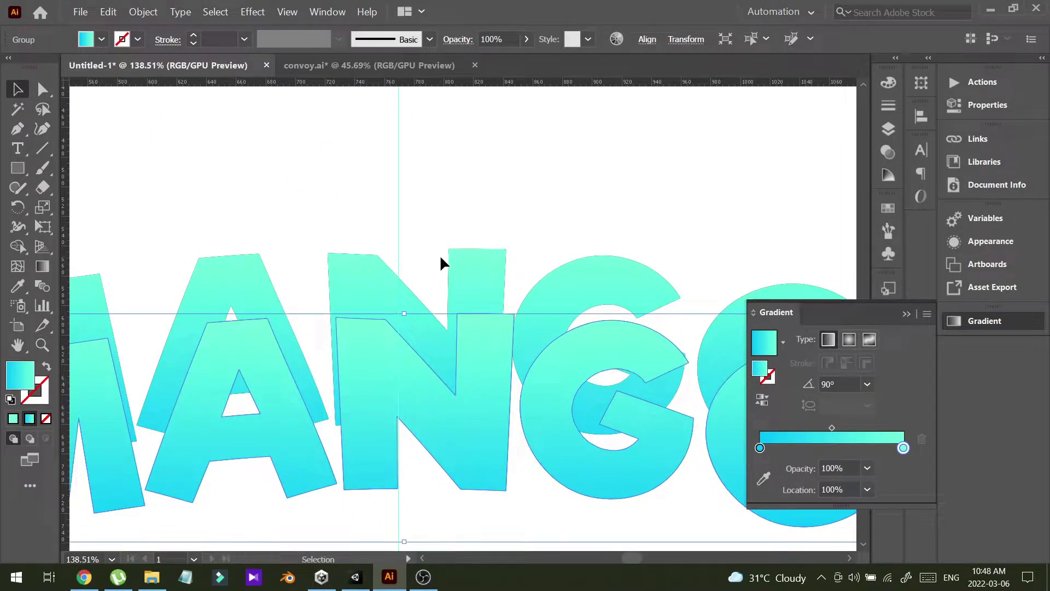
key("Left")
key("Left")
key("Left")
key("Left")
key("Left")
key("Left")
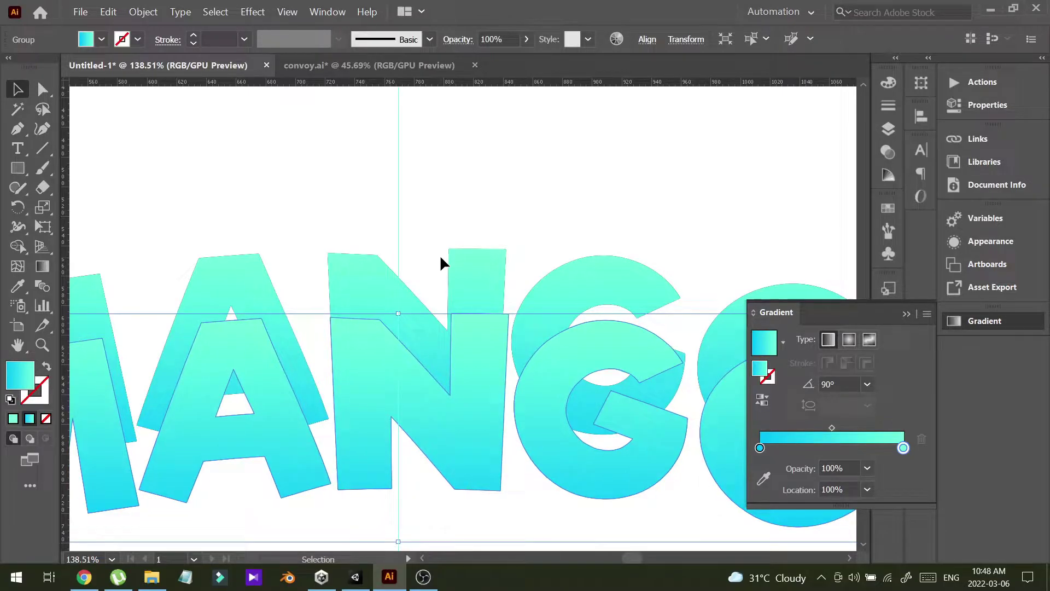
Scale the lower MANGO copy down slightly and proportionally about its centre, keeping it centred on the guide.
key("z")
left_click(442, 259, "alt")
left_click_drag(318, 291, 308, 327)
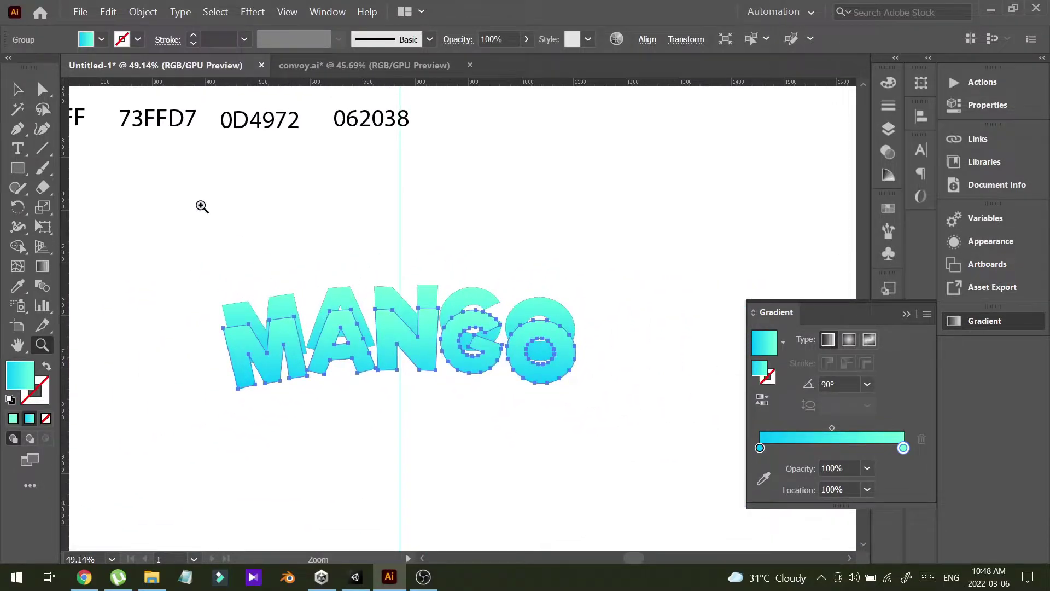
left_click(17, 91)
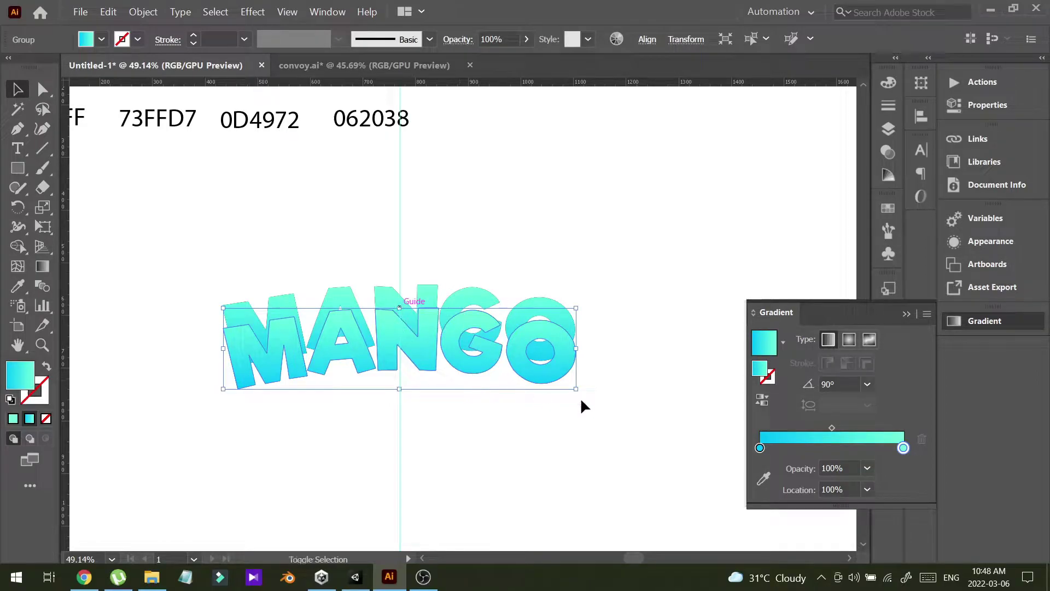
left_click_drag(576, 389, 580, 389)
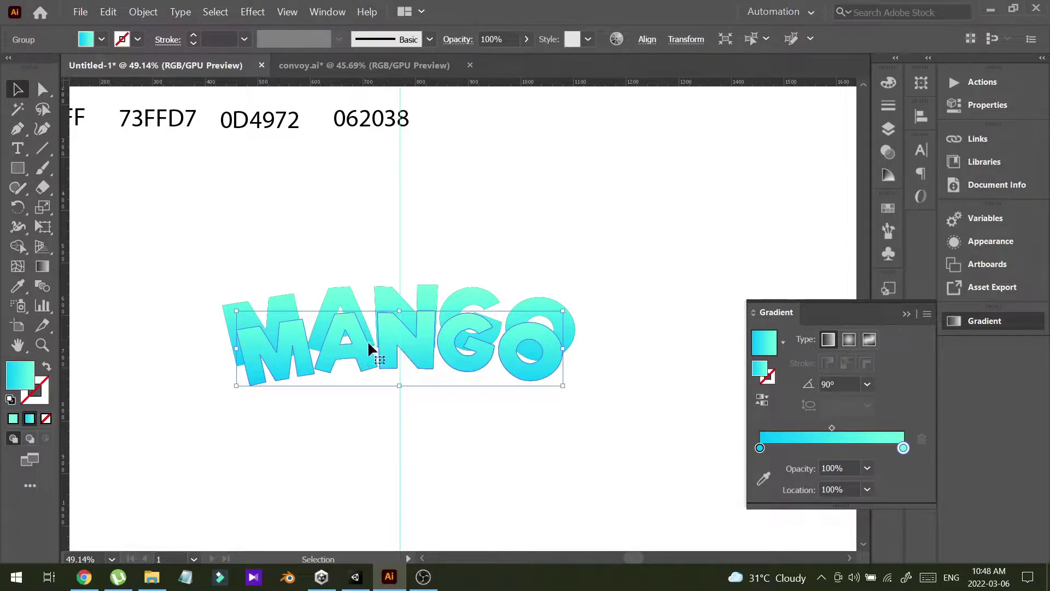
Replace the smaller MANGO copy's gradient with a solid light blue swatch fill and deselect it.
left_click(102, 42)
left_click(89, 74)
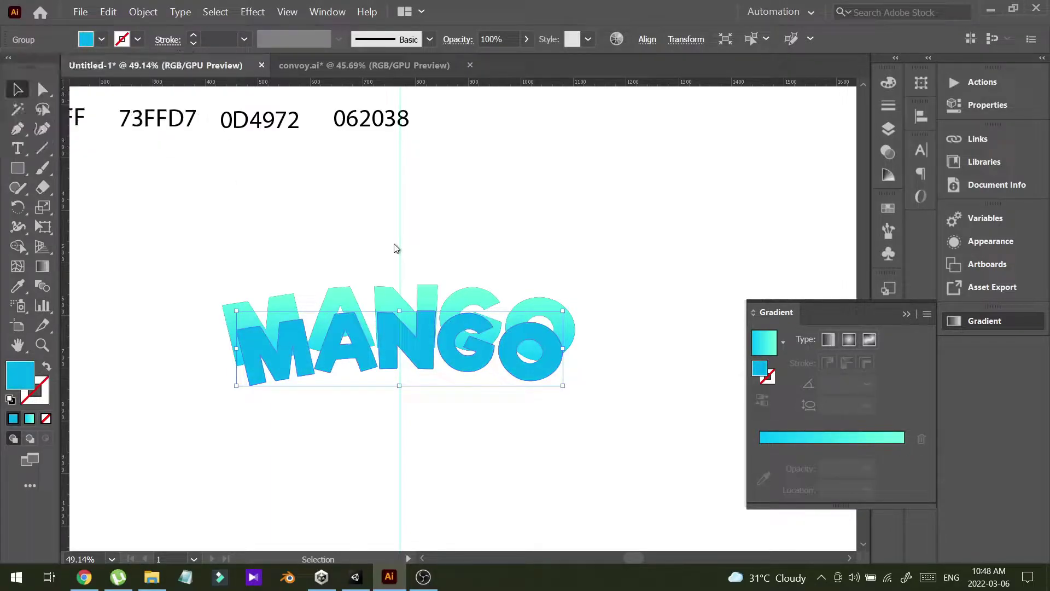
left_click(301, 196)
Fill the smaller MANGO copy with the dark blue sampled from the 0D4972 palette square and deselect it.
key("z")
left_click_drag(232, 187, 220, 189)
left_click_drag(221, 205, 257, 292)
left_click(18, 89)
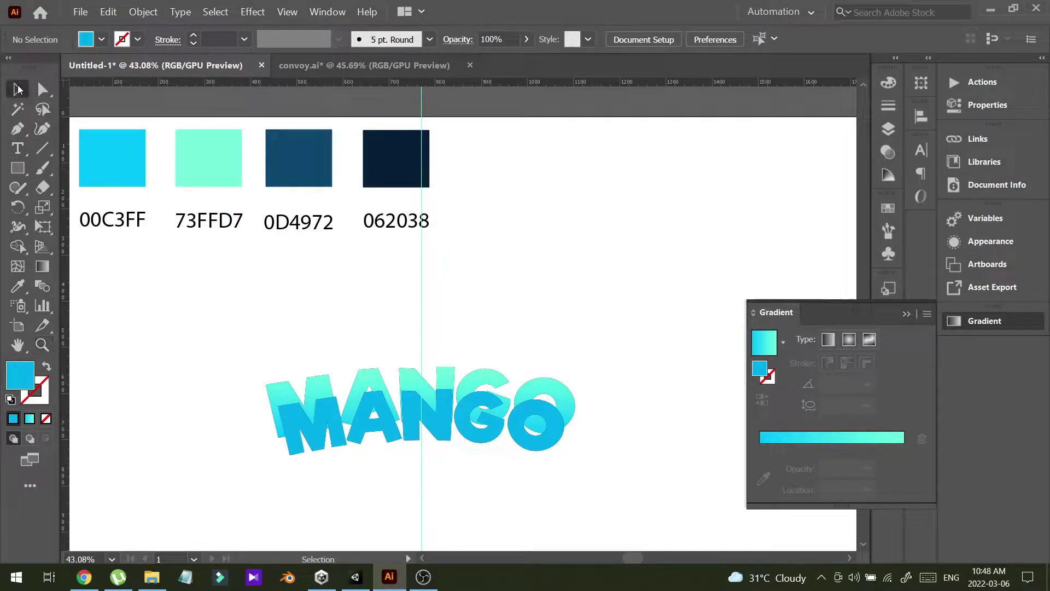
left_click(392, 436)
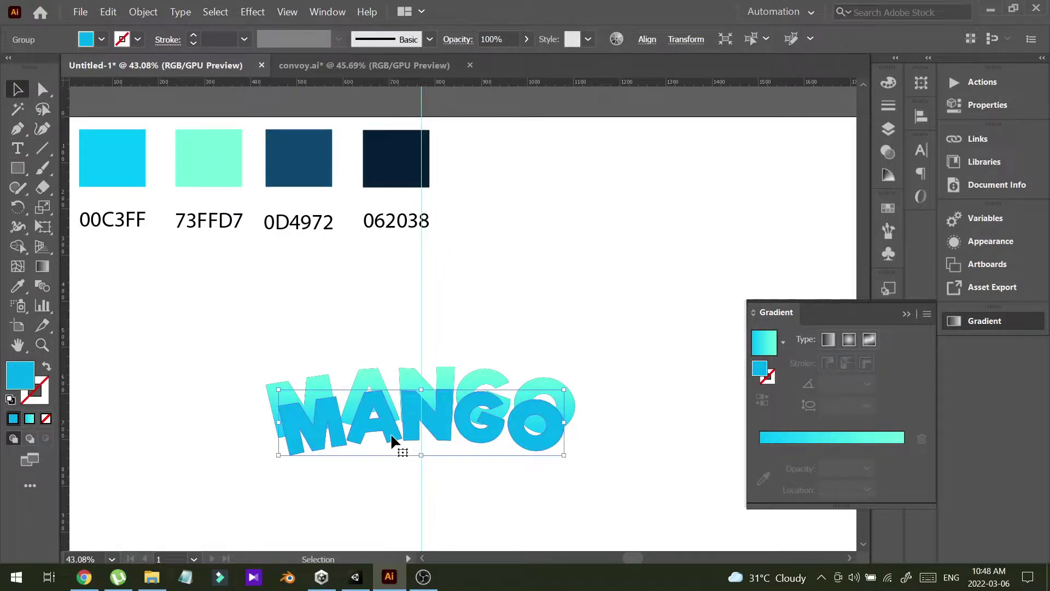
left_click(18, 286)
left_click(297, 165)
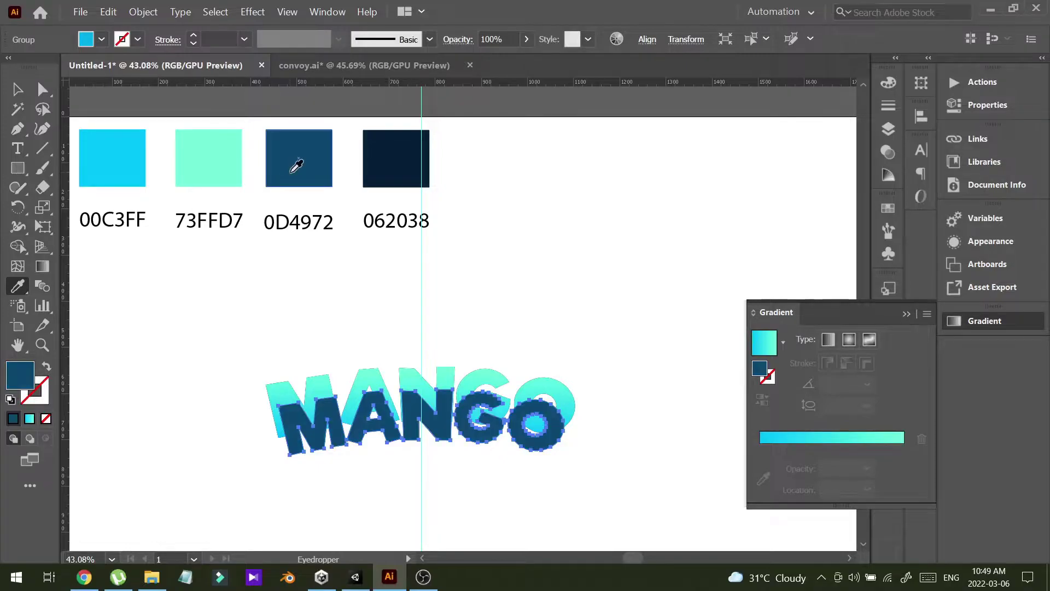
key("v")
left_click(516, 269)
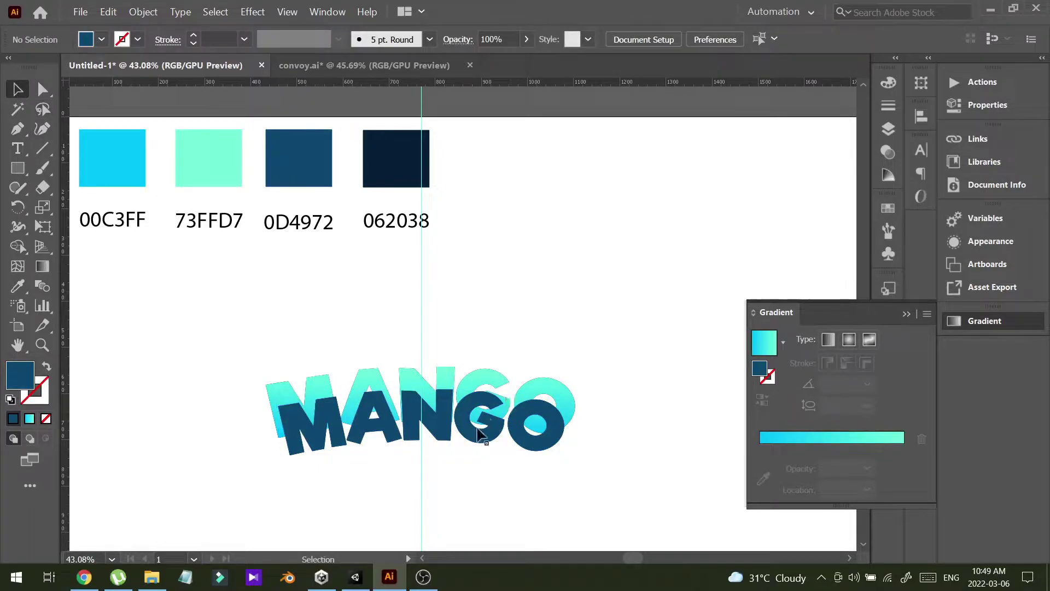
Send the dark blue MANGO copy to the back, behind the gradient lettering.
left_click(441, 435)
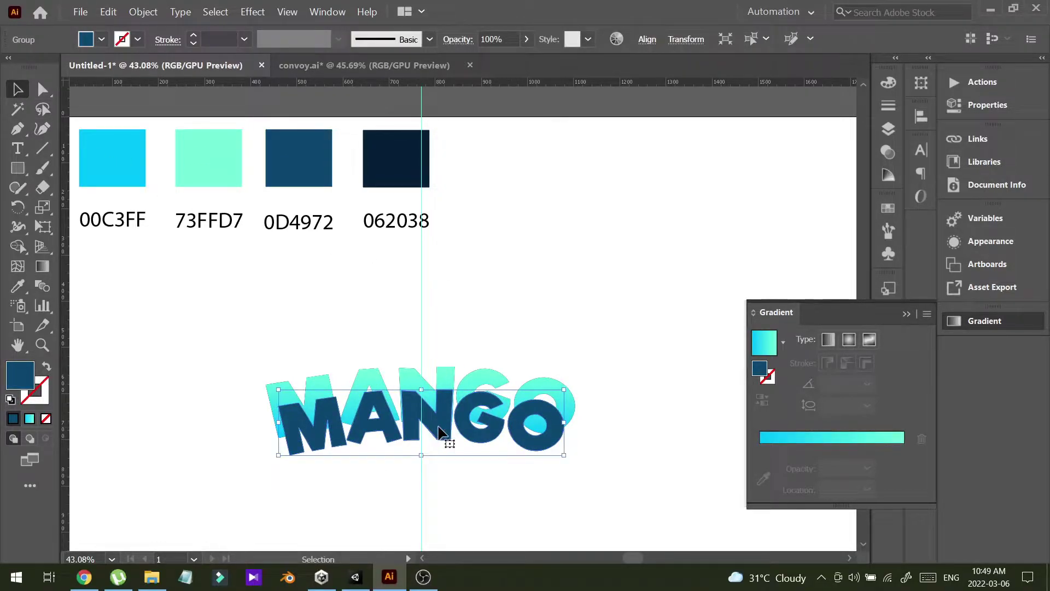
right_click(438, 426)
mouse_move(534, 365)
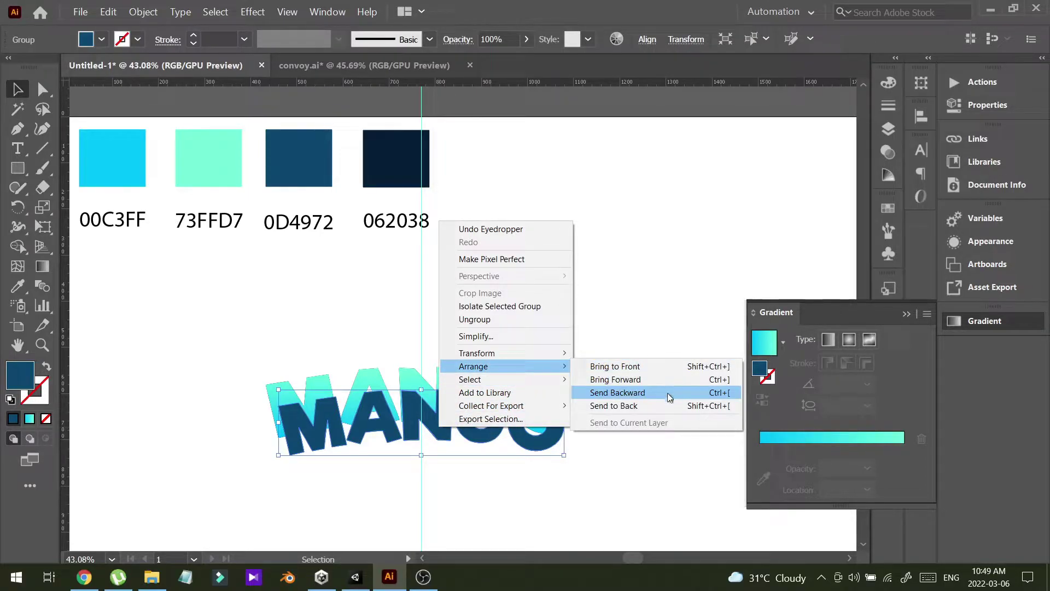
left_click(638, 406)
left_click(638, 405)
left_click(426, 440)
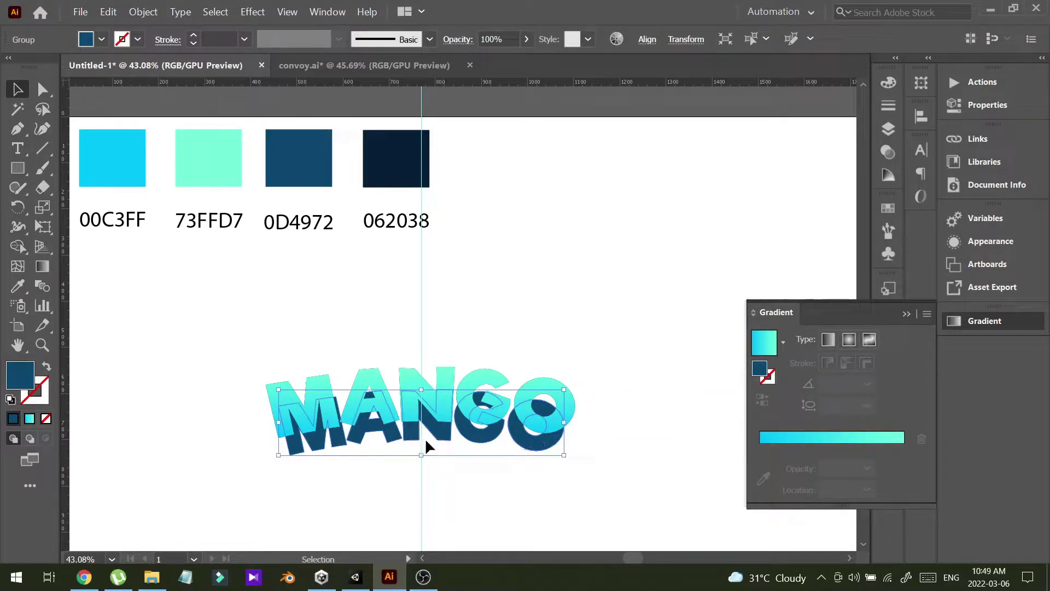
Nudge the dark blue MANGO copy upward behind the gradient letters, leaving only a short offset below them.
left_click_drag(369, 426, 368, 420)
key("Up")
key("Up")
key("Up")
key("Up")
key("Up")
key("Up")
key("Up")
key("Up")
key("Up")
key("Up")
key("Up")
key("Up")
key("Up")
key("Up")
key("Up")
key("Up")
key("Up")
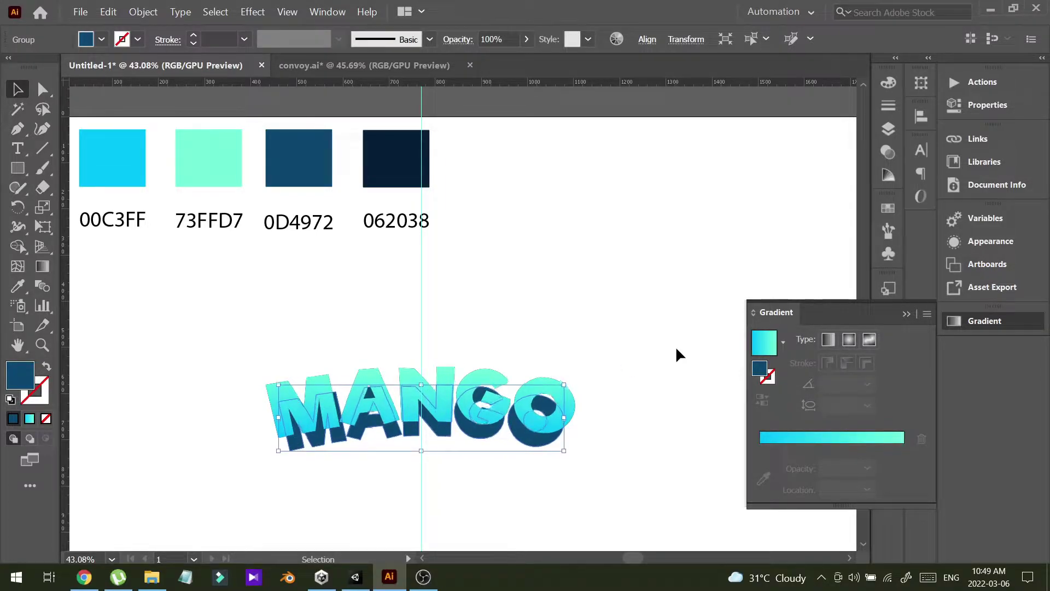
key("shift+Up")
key("shift+Up")
key("Up")
key("Up")
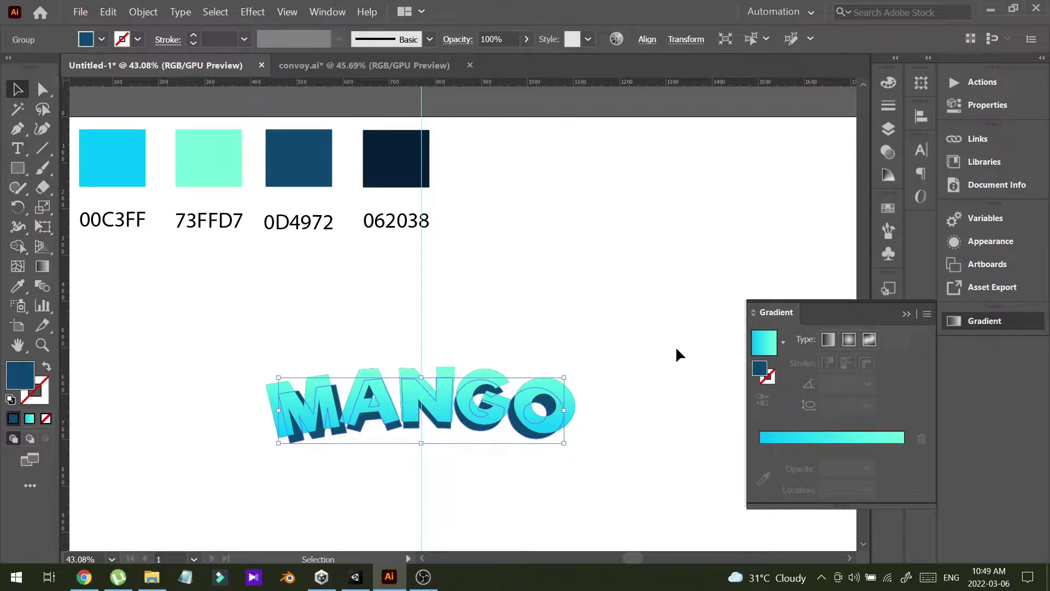
key("Up")
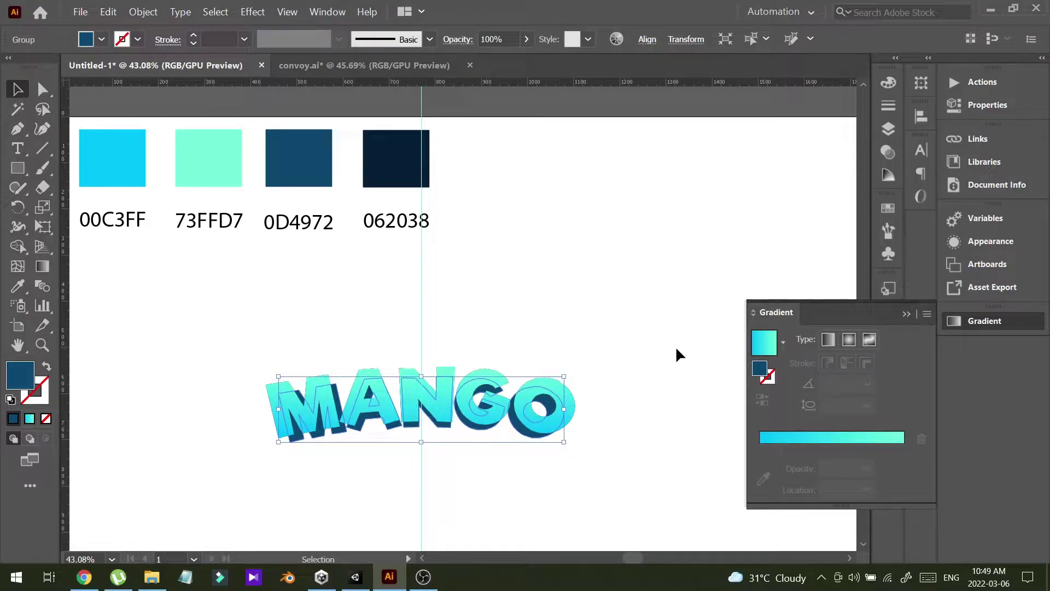
Remove the vertical guide running through the MANGO lettering.
left_click(676, 349)
key("z")
left_click_drag(450, 395, 499, 364)
key("space")
left_click_drag(495, 361, 484, 415)
key("space")
key("space")
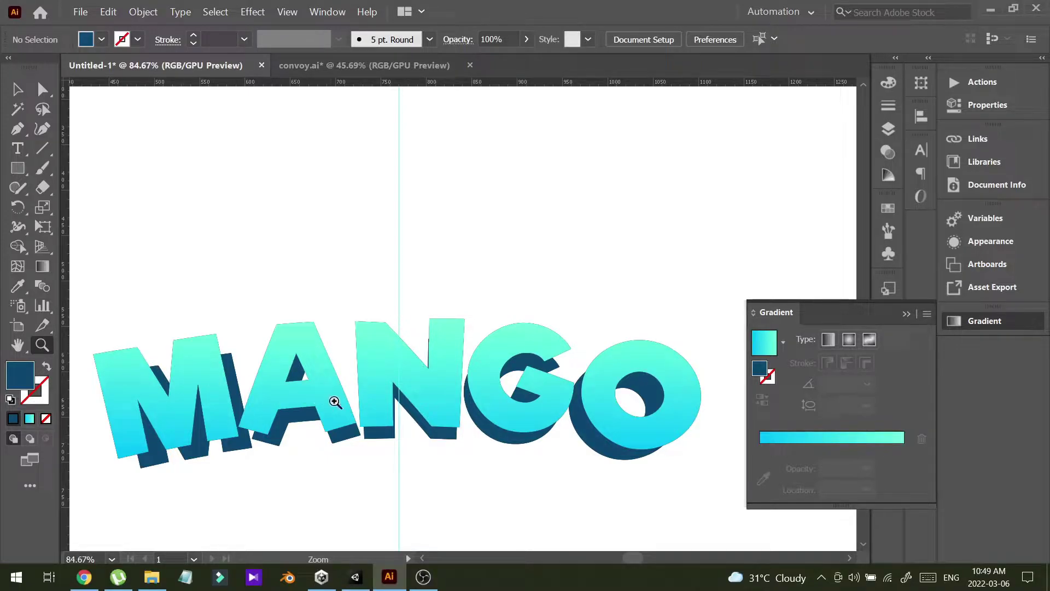
left_click(18, 89)
left_click_drag(357, 175, 457, 198)
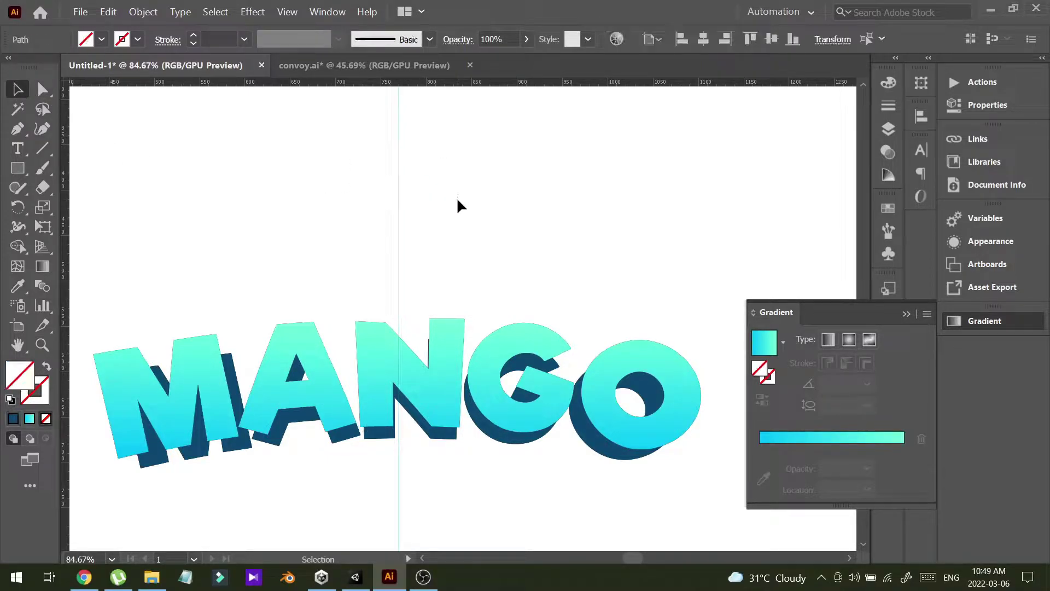
left_click(458, 200)
Draw a closed triangular Pen path joining the M's upper-left peak corner to the matching corner of the dark copy.
key("z")
left_click_drag(144, 404, 258, 373)
left_click_drag(257, 374, 397, 318)
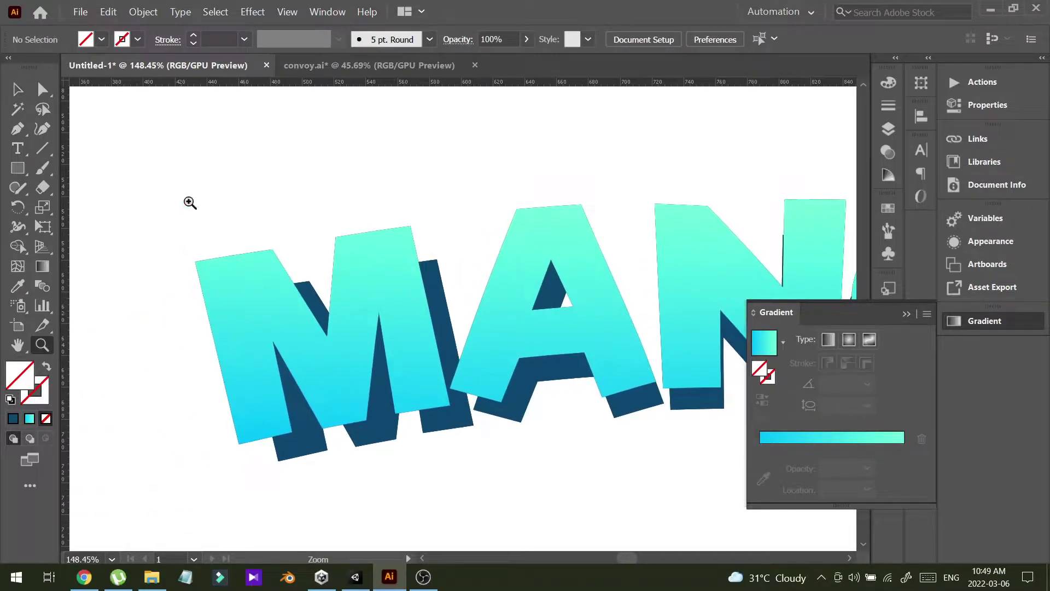
left_click(24, 126)
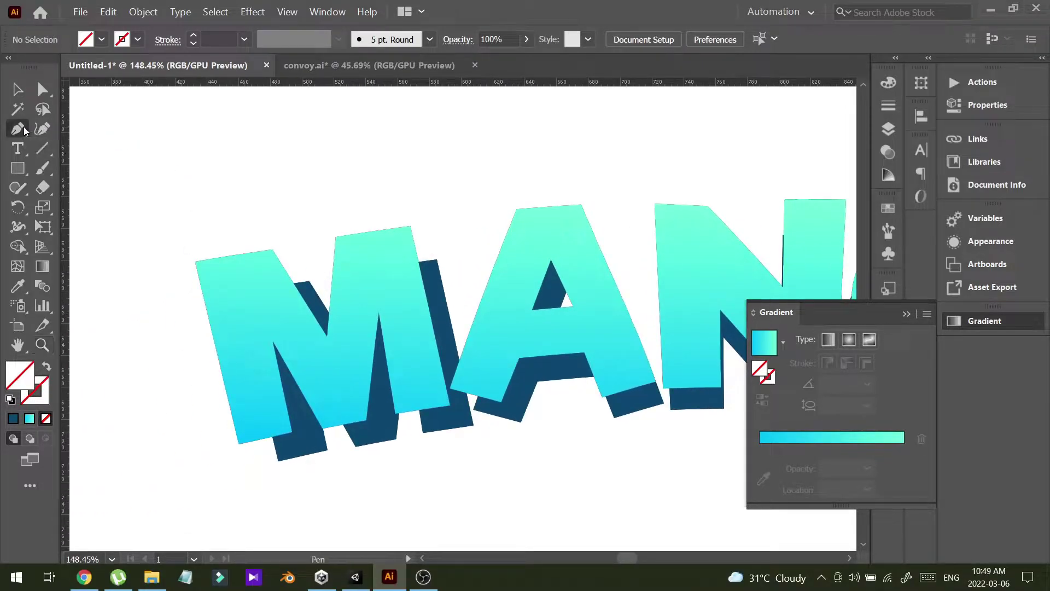
left_click(272, 250)
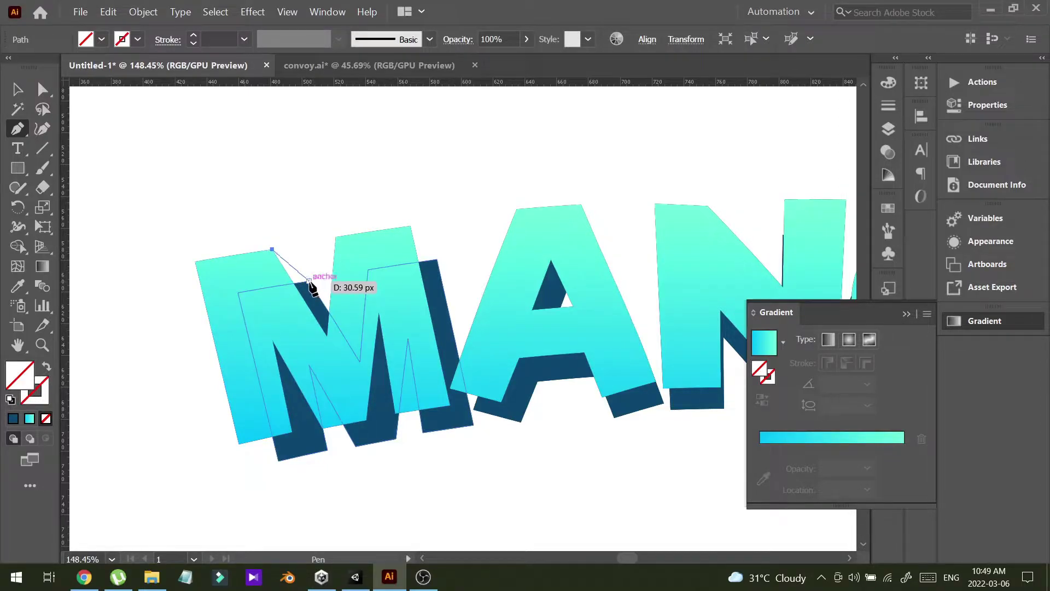
left_click(296, 283)
left_click(293, 284)
left_click(272, 250)
key("v")
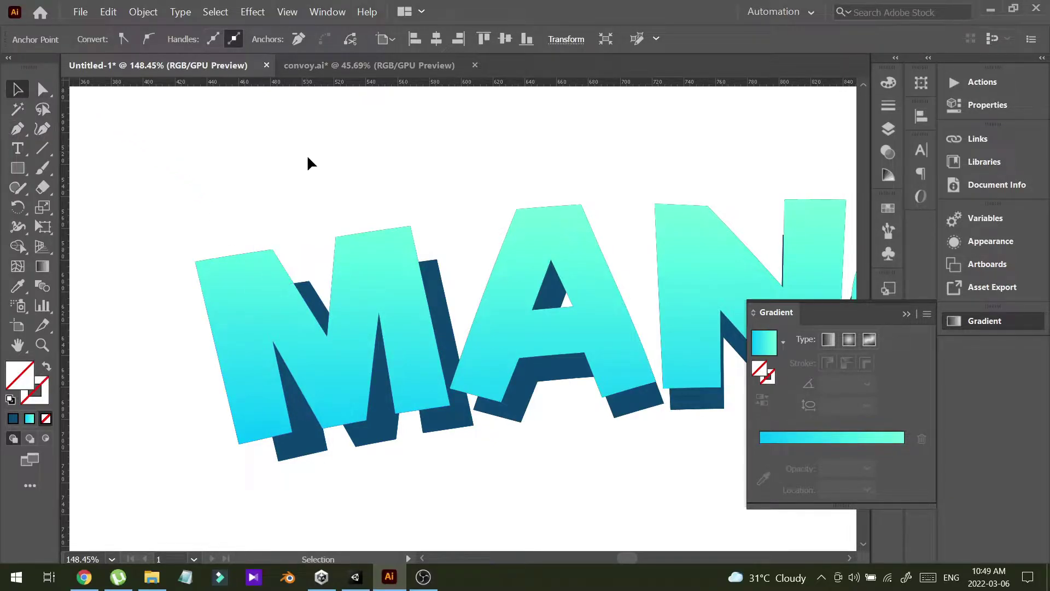
left_click(307, 158)
Try to fill the triangular piece with the color sampled from the dark blue copy using the Eyedropper.
left_click(302, 276)
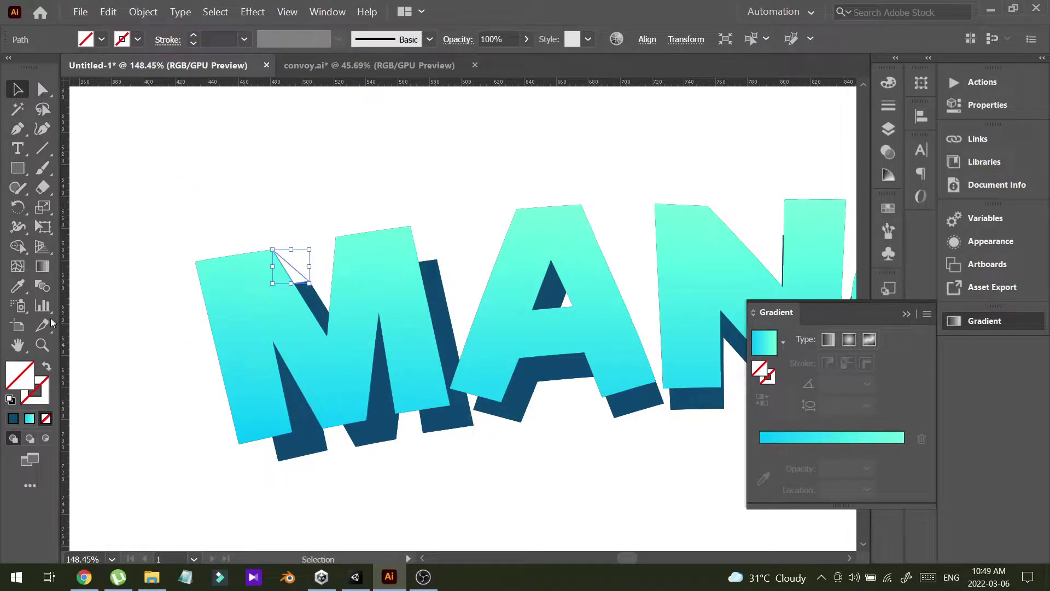
left_click(17, 285)
left_click(387, 434)
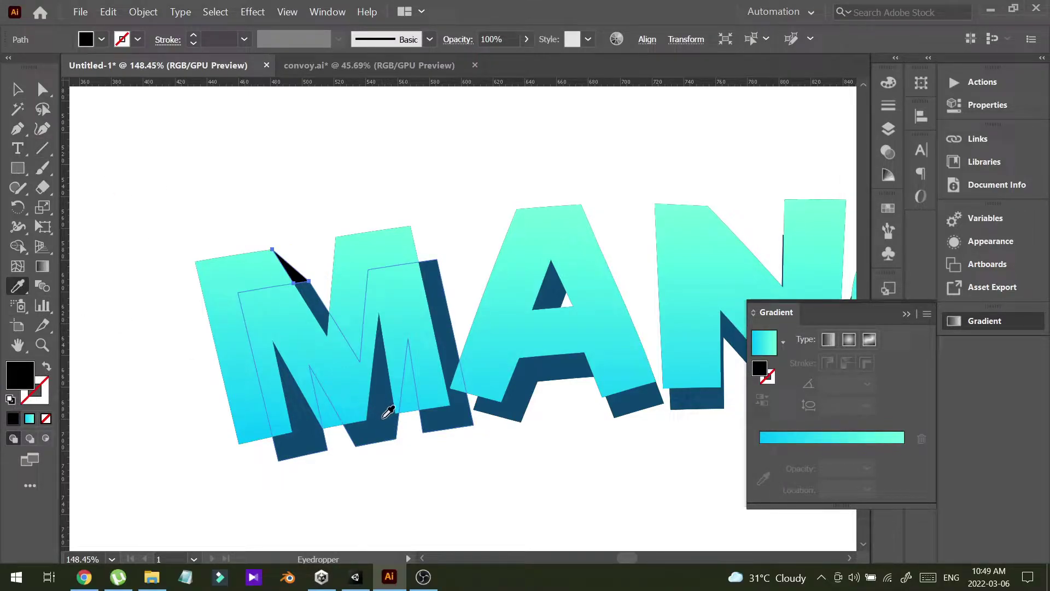
left_click(17, 88)
left_click(325, 149)
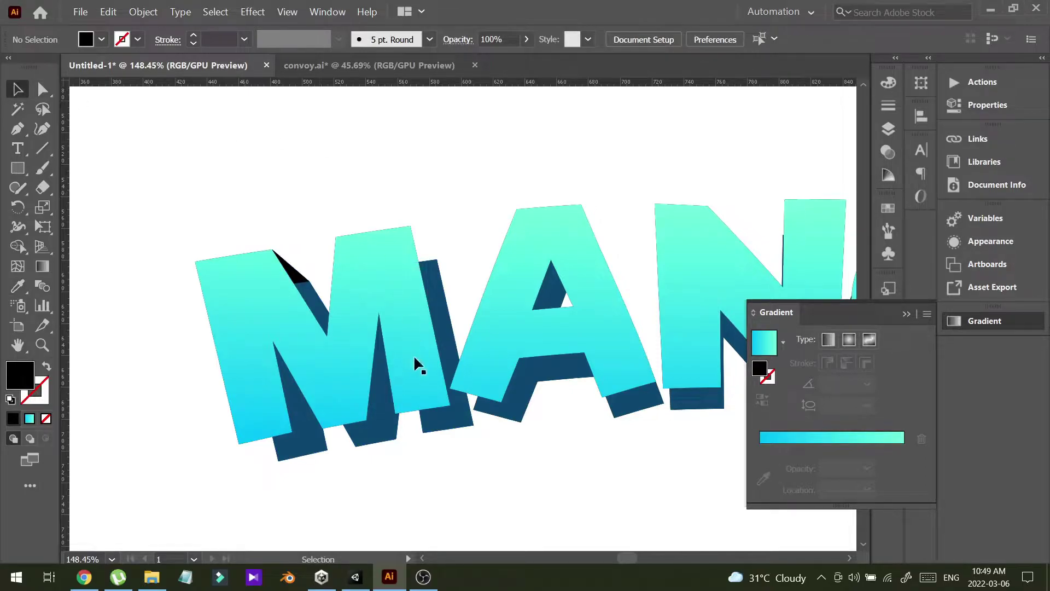
Copy the dark copy's fill code and fill the triangular piece with 0D4972.
left_click(386, 425)
double_click(16, 370)
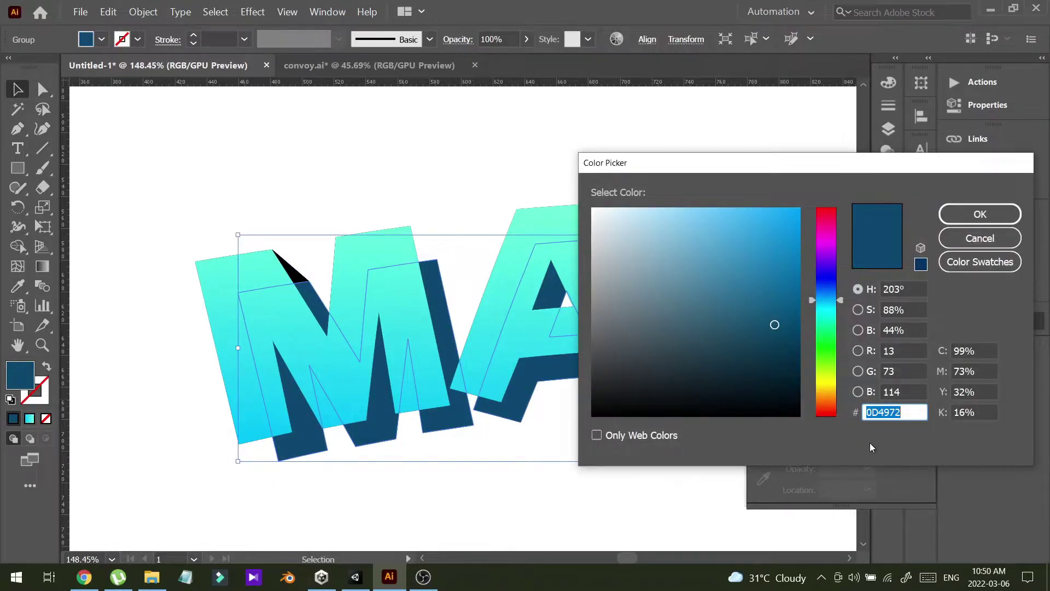
left_click(980, 238)
left_click(403, 183)
left_click(299, 279)
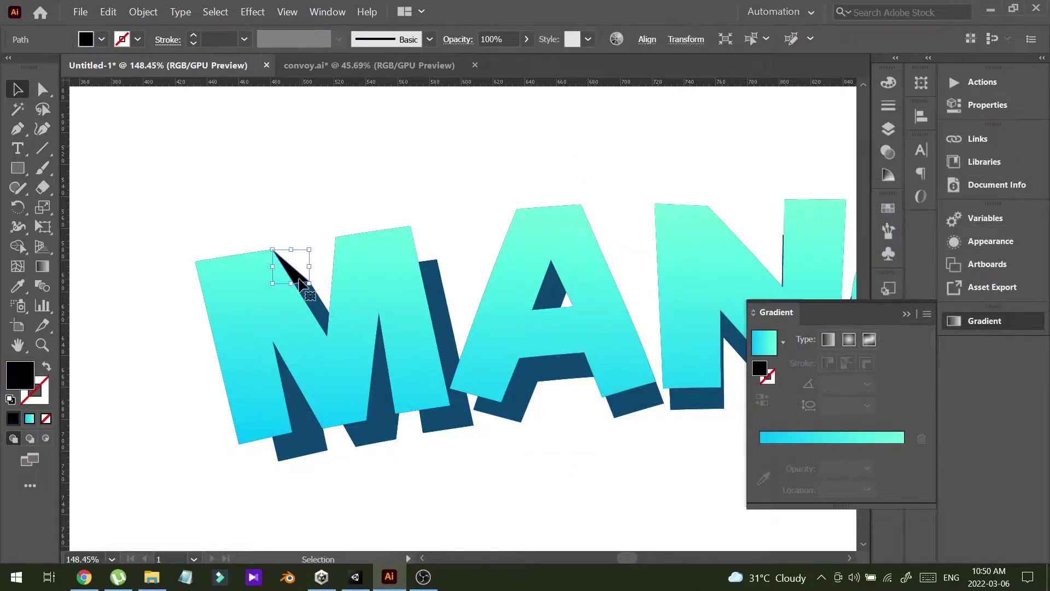
double_click(18, 375)
type("0D4972")
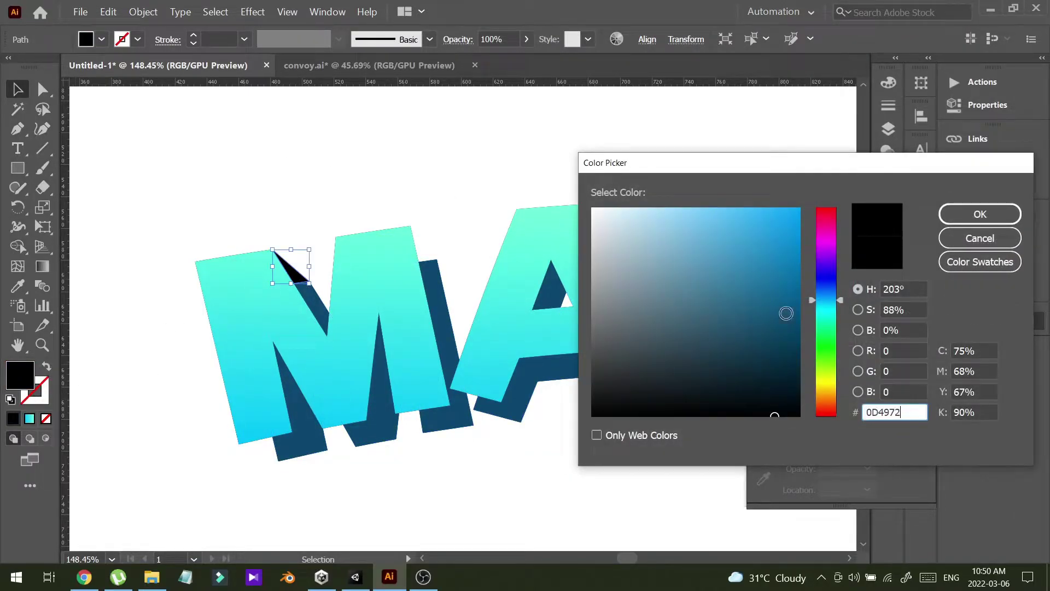
left_click(979, 214)
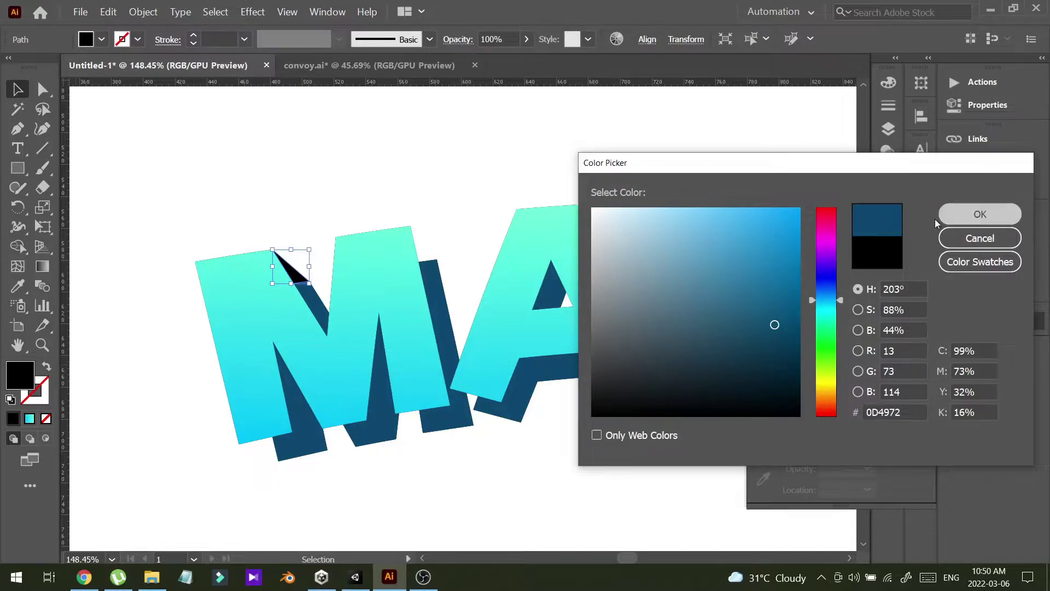
left_click(312, 190)
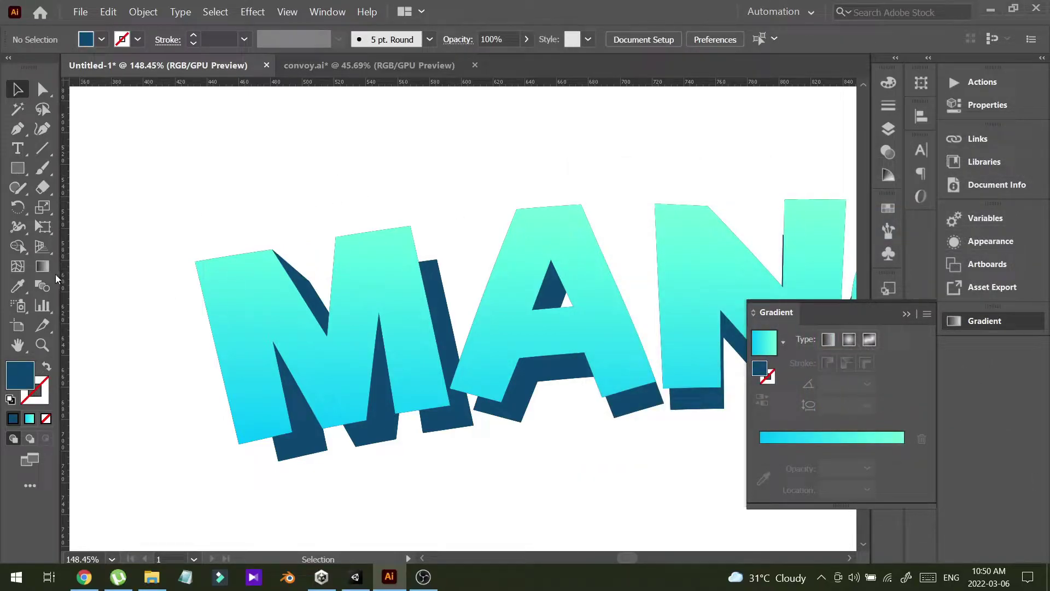
Draw a dark blue connecting face from the M's upper-right corner to the matching corner of the offset copy.
left_click(17, 128)
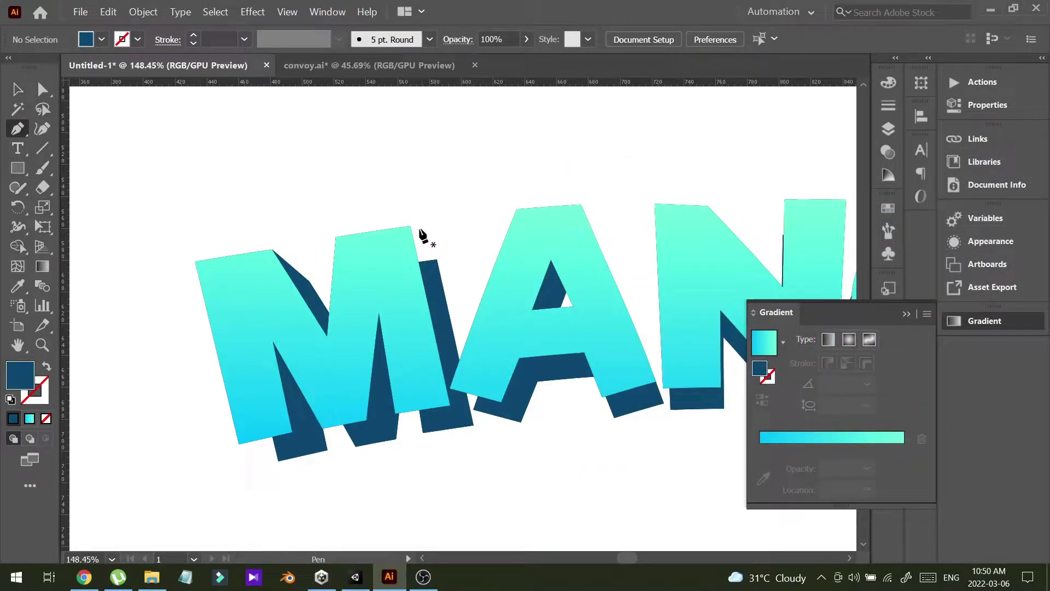
left_click(410, 226)
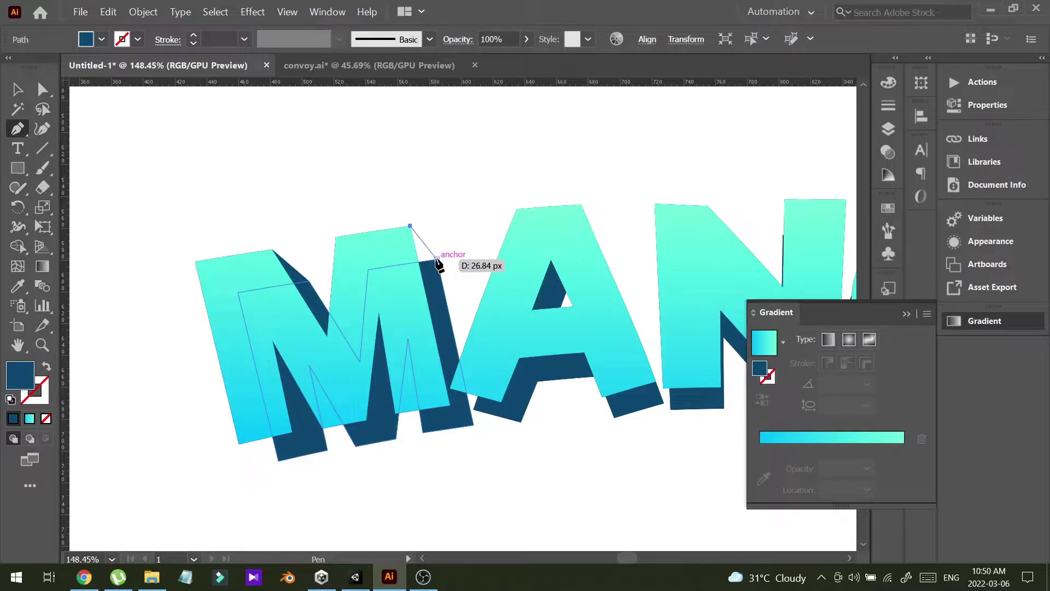
left_click(437, 260)
left_click(418, 263)
left_click(410, 226)
Draw dark blue faces beneath the M's left foot and middle point, connecting them to the offset copy.
left_click(239, 443)
left_click(278, 461)
left_click(292, 432)
left_click(239, 443)
left_click(322, 428)
left_click(356, 446)
left_click(366, 420)
left_click(323, 429)
Draw a dark blue connecting face beneath the M's right foot.
left_click(396, 413)
left_click(422, 432)
left_click(474, 425)
left_click(449, 405)
left_click(395, 413)
Draw dark blue connecting faces beneath the feet of the A.
left_click(404, 417)
left_click(353, 404)
left_click(505, 412)
left_click(517, 433)
left_click(566, 418)
left_click(558, 397)
left_click(504, 412)
Draw dark blue connecting faces beneath both legs of the N.
left_click_drag(566, 407, 460, 417)
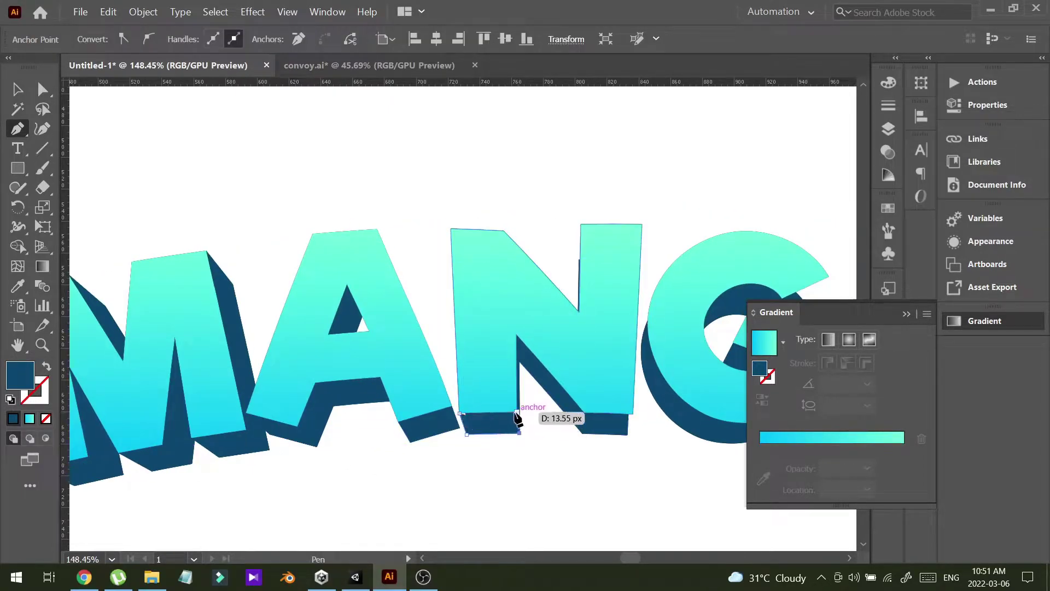
left_click(515, 412)
left_click(460, 413)
left_click_drag(583, 415, 464, 411)
left_click(464, 407)
left_click(463, 428)
left_click(508, 430)
left_click(513, 410)
left_click(465, 407)
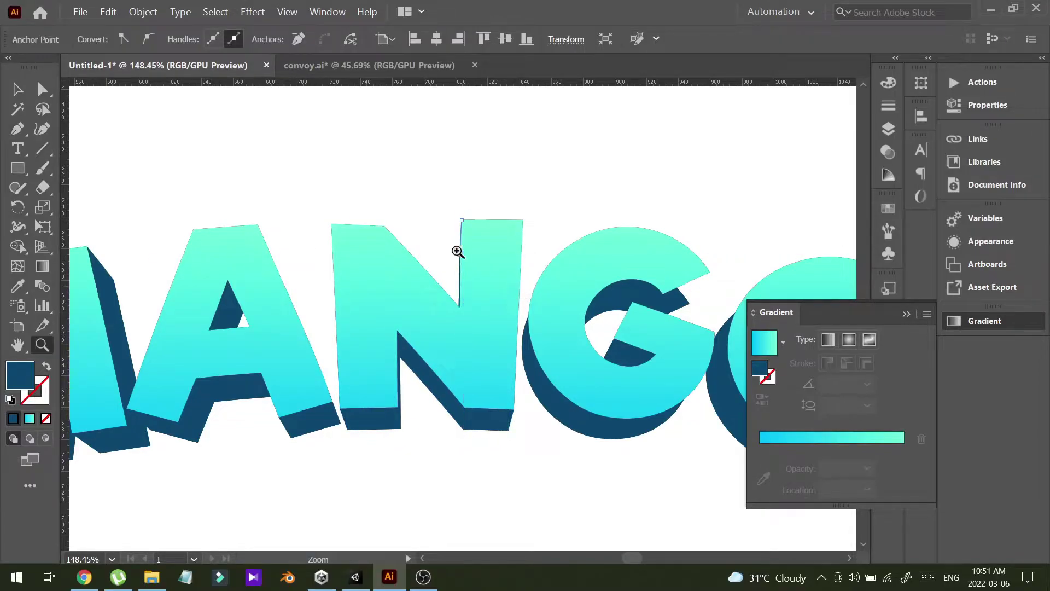
Draw a thin dark blue sliver along the inner upper edge of the N's right leg.
left_click_drag(465, 236, 733, 240)
left_click(431, 370)
left_click(436, 372)
left_click(438, 160)
Fill the gap on the G's left outer curve with a narrow dark blue piece matching the offset copy.
left_click_drag(621, 227, 310, 342)
left_click_drag(711, 247, 853, 247)
left_click(341, 350)
left_click(358, 272)
left_click(353, 315)
left_click(341, 350)
left_click(353, 331, "ctrl+alt")
Draw a four-sided dark blue face joining the G's upper terminal to the offset copy.
left_click(568, 300, "ctrl")
left_click(606, 242)
left_click(567, 301)
left_click(483, 338)
left_click(517, 282)
left_click(606, 242)
Draw a dark blue piece along the O's upper-left curve, bridging the gap to its offset copy.
left_click_drag(552, 377, 400, 399)
left_click_drag(476, 334, 553, 328)
left_click(532, 262)
key("ctrl+z")
left_click(498, 282)
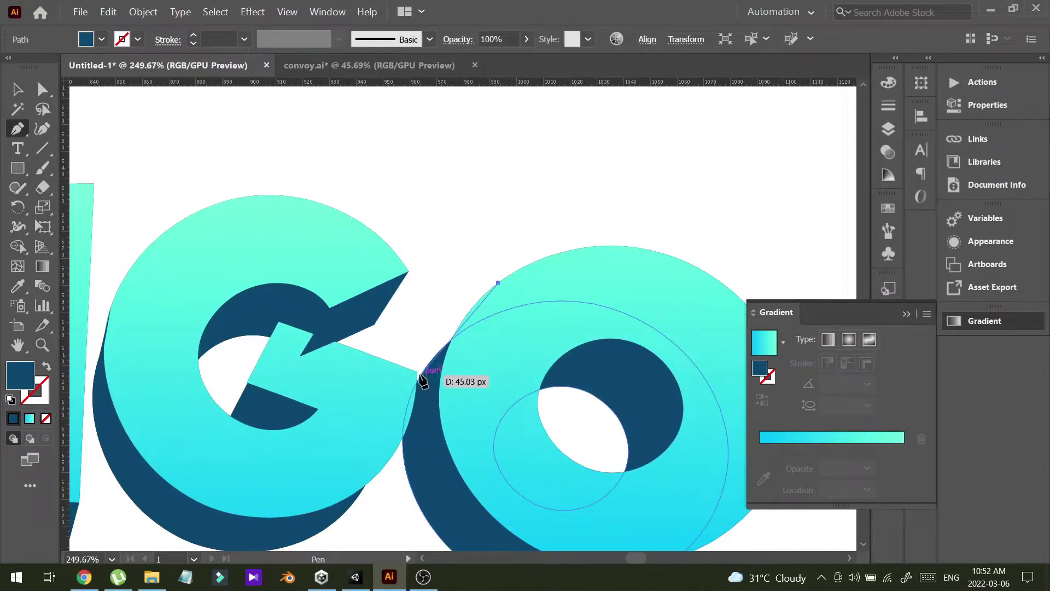
left_click(476, 303)
left_click(421, 375)
left_click(452, 340)
left_click(476, 303)
Send the dark blue face of the G's upper terminal to the back.
left_click_drag(445, 320, 642, 326)
key("v")
right_click(512, 324)
mouse_move(631, 255)
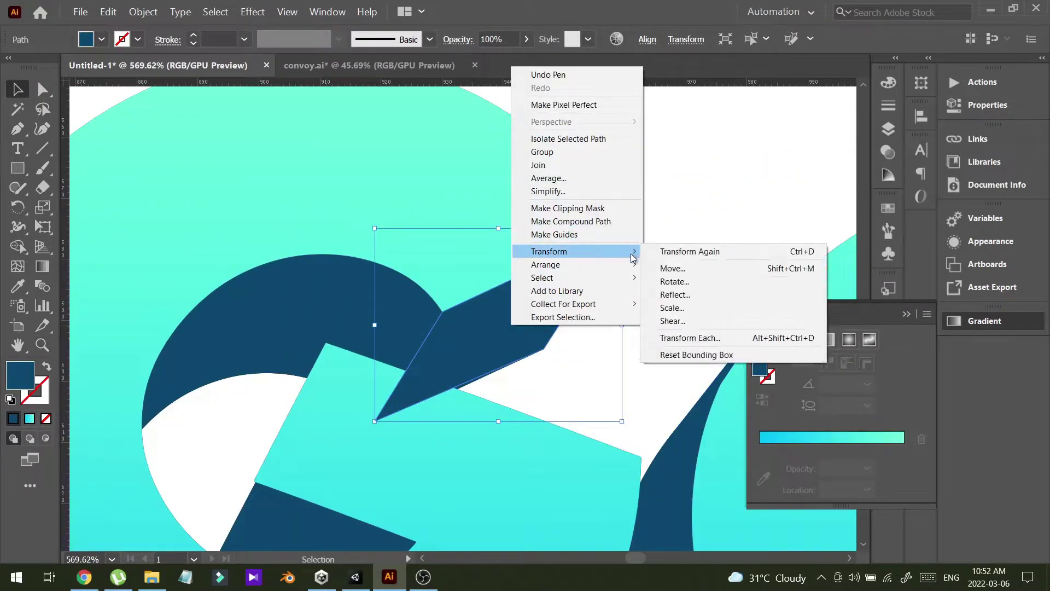
left_click(672, 304)
left_click(592, 383)
Reshape the edge of a dark blue depth piece near the G with the Curvature tool and deselect it.
left_click_drag(639, 394, 708, 394)
left_click_drag(403, 366, 355, 366)
left_click(372, 469)
left_click(42, 129)
left_click_drag(475, 328, 490, 335)
left_click_drag(553, 386, 378, 411)
left_click_drag(431, 451, 478, 417)
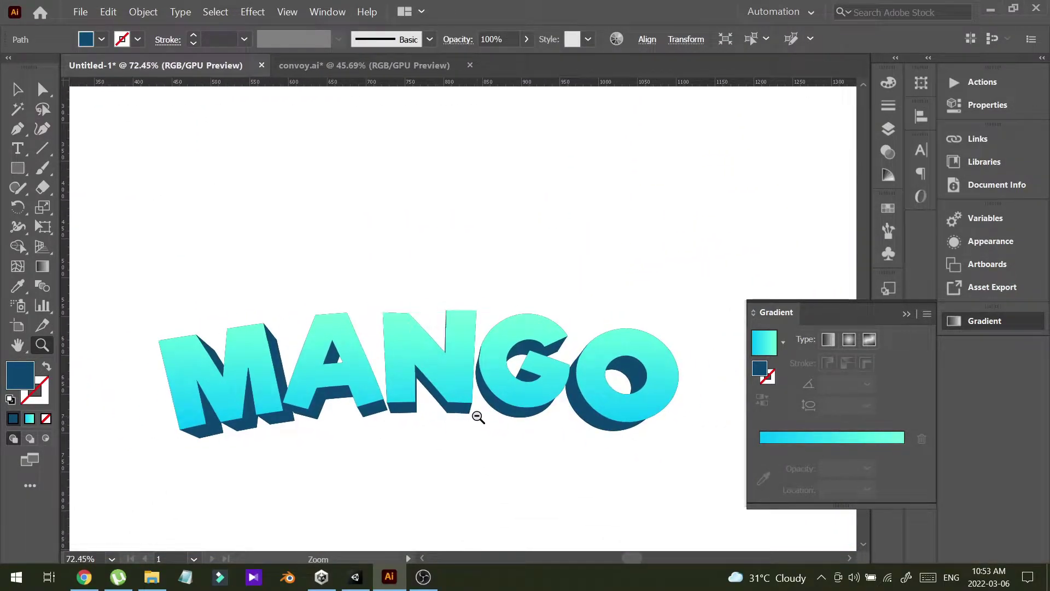
key("v")
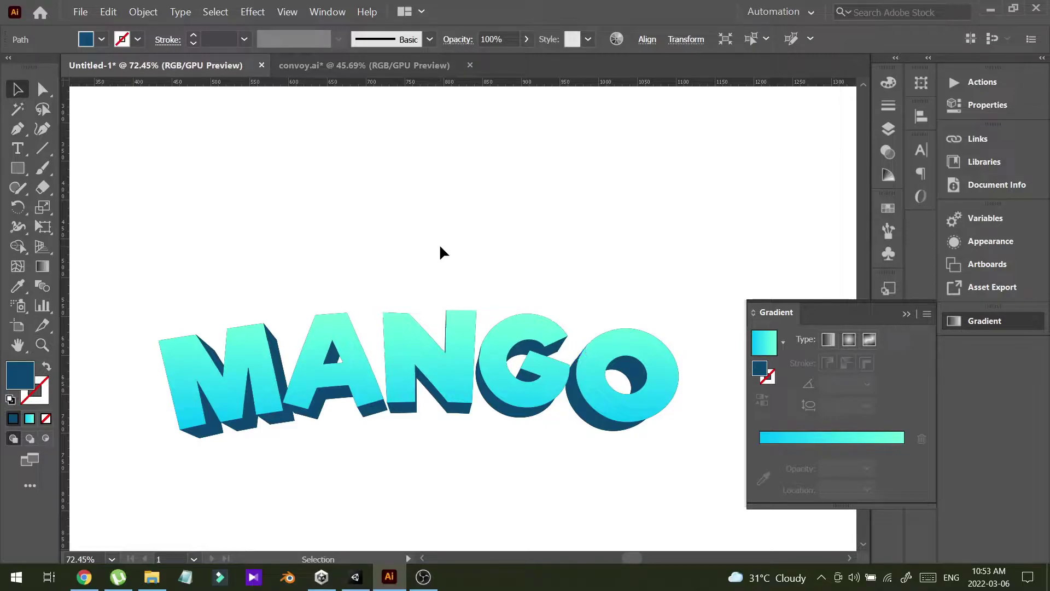
left_click(524, 298)
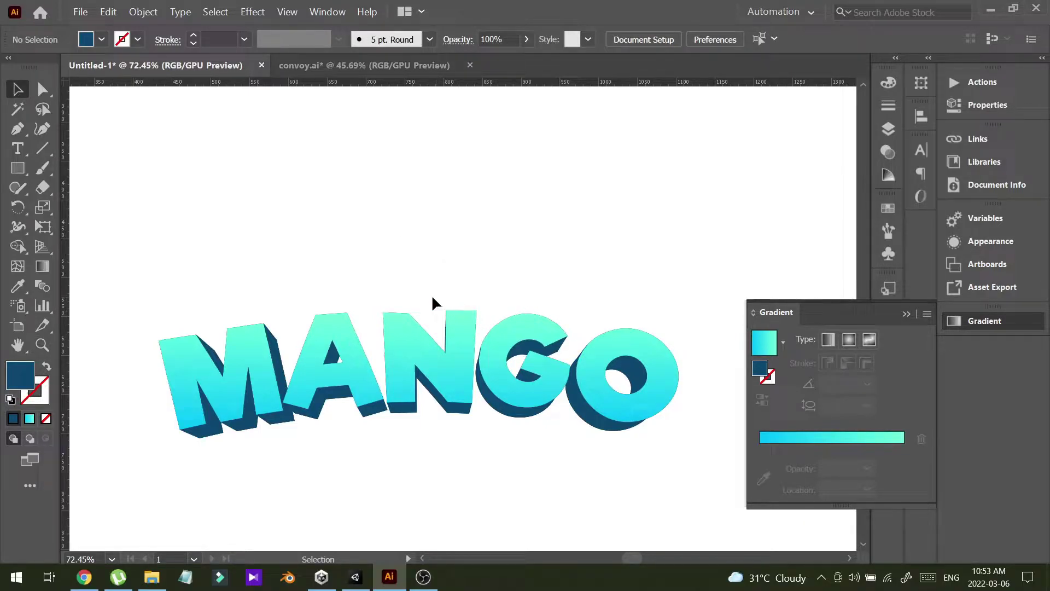
left_click_drag(113, 262, 706, 492)
left_click(705, 493)
Try to trace a Pen shape from the underside of the M's left foot up around its outer and top edges.
left_click(22, 135)
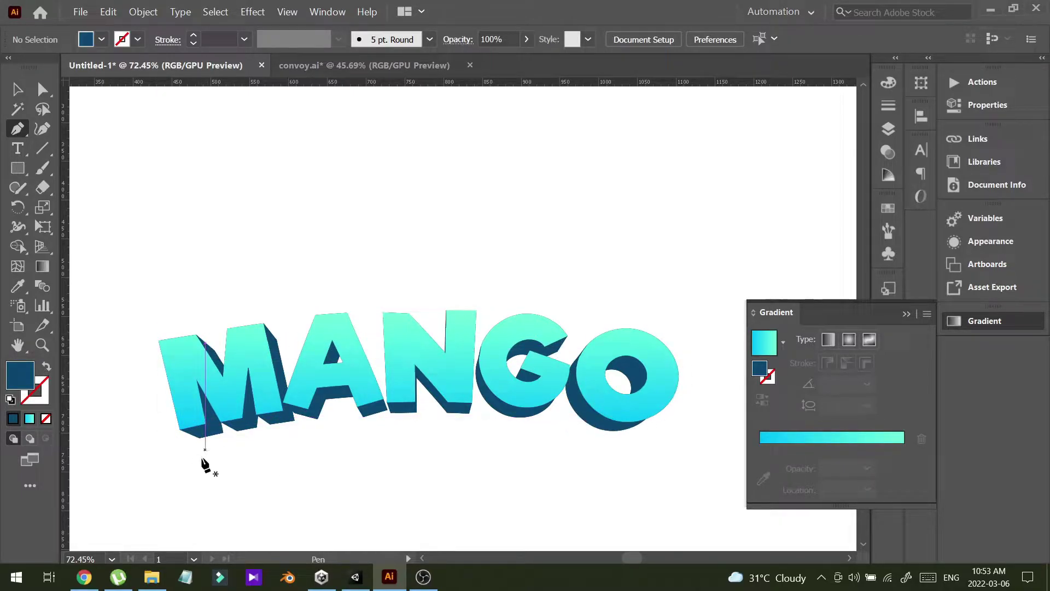
key("z")
left_click_drag(199, 455, 534, 434)
key("space")
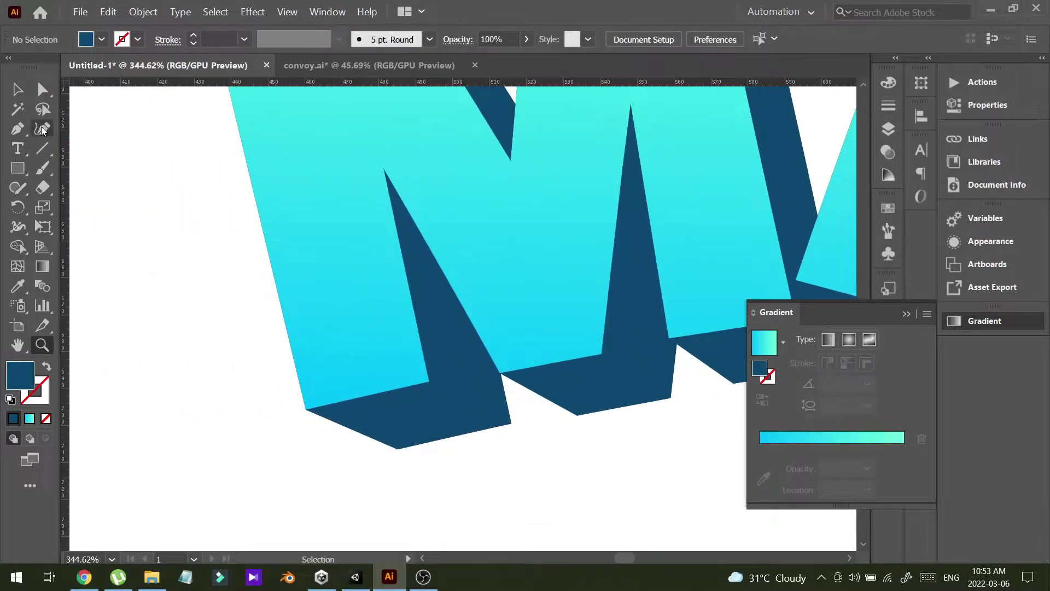
left_click(21, 134)
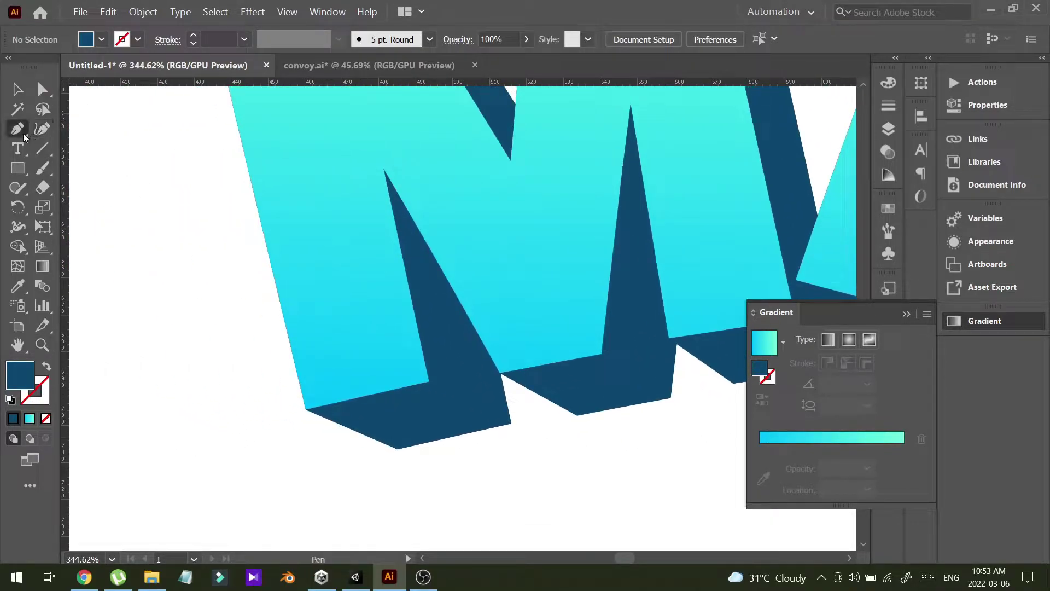
left_click(511, 423)
left_click(396, 448)
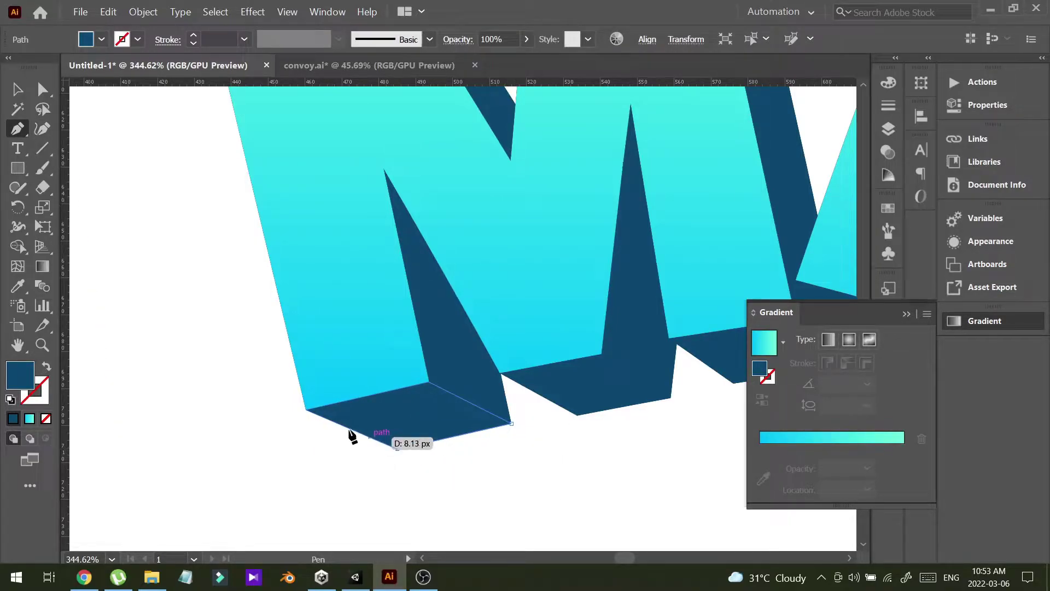
left_click(304, 408)
left_click_drag(307, 412, 396, 407)
left_click(364, 336)
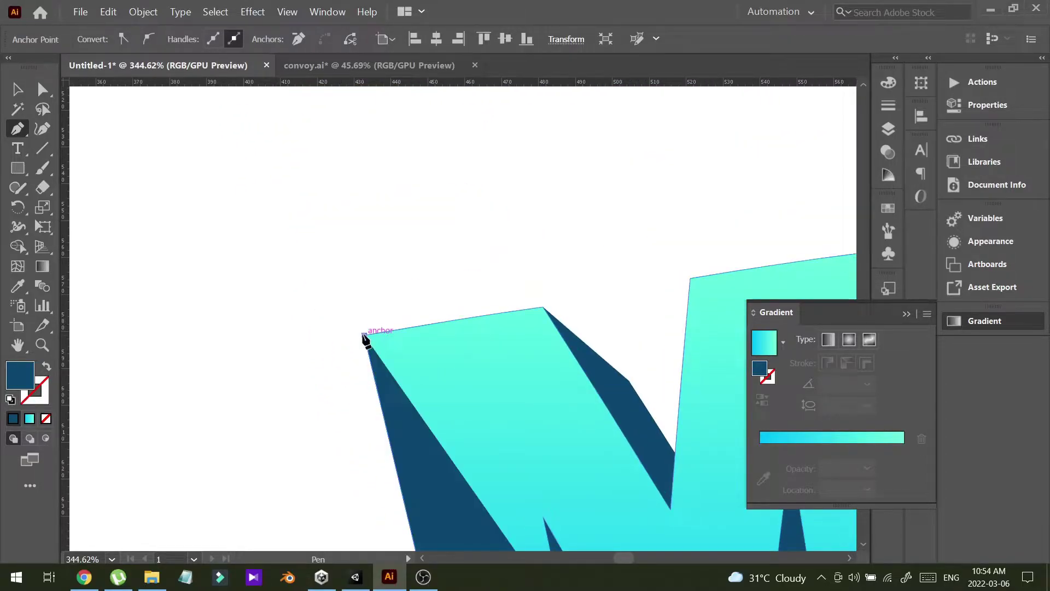
left_click(543, 307)
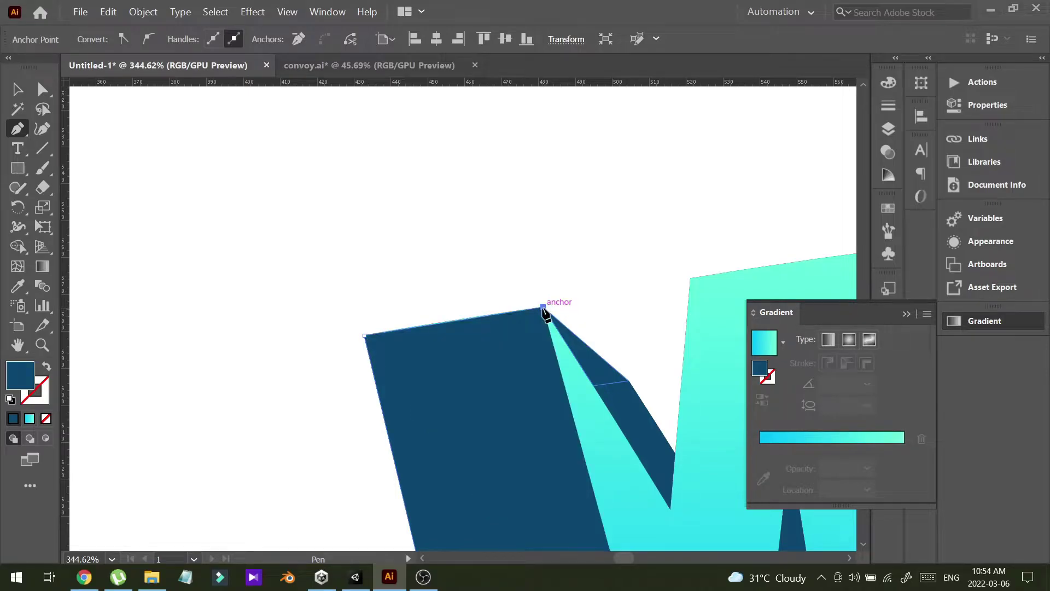
left_click_drag(621, 411, 369, 347)
left_click(375, 322)
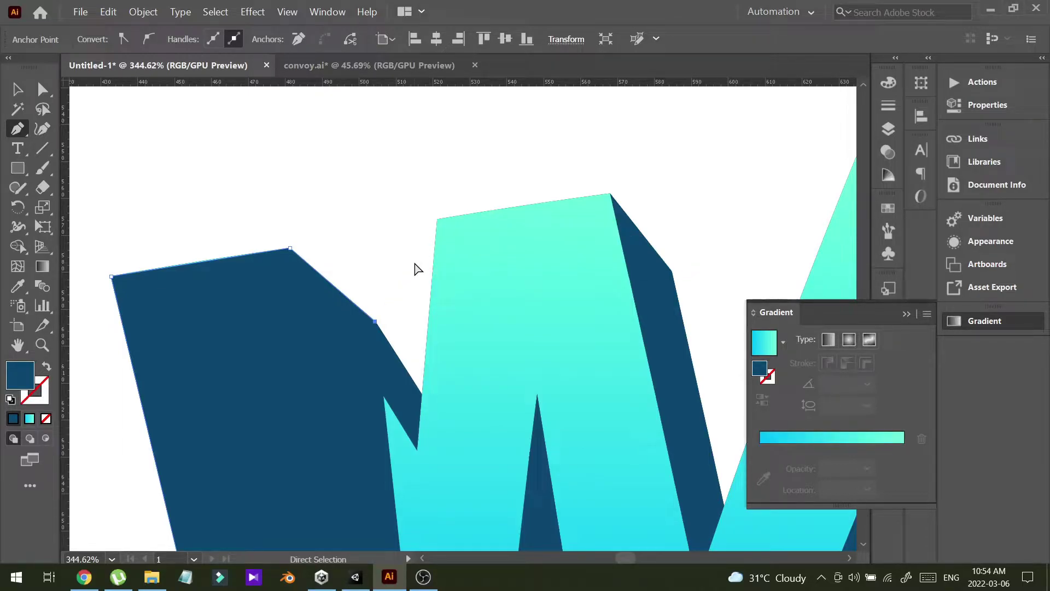
Undo the traced shape on the M and clear the selection.
key("ctrl+z")
key("ctrl+z")
key("ctrl+z")
key("z")
left_click_drag(415, 262, 375, 296)
left_click_drag(365, 344, 344, 243)
key("ctrl+z")
key("ctrl+z")
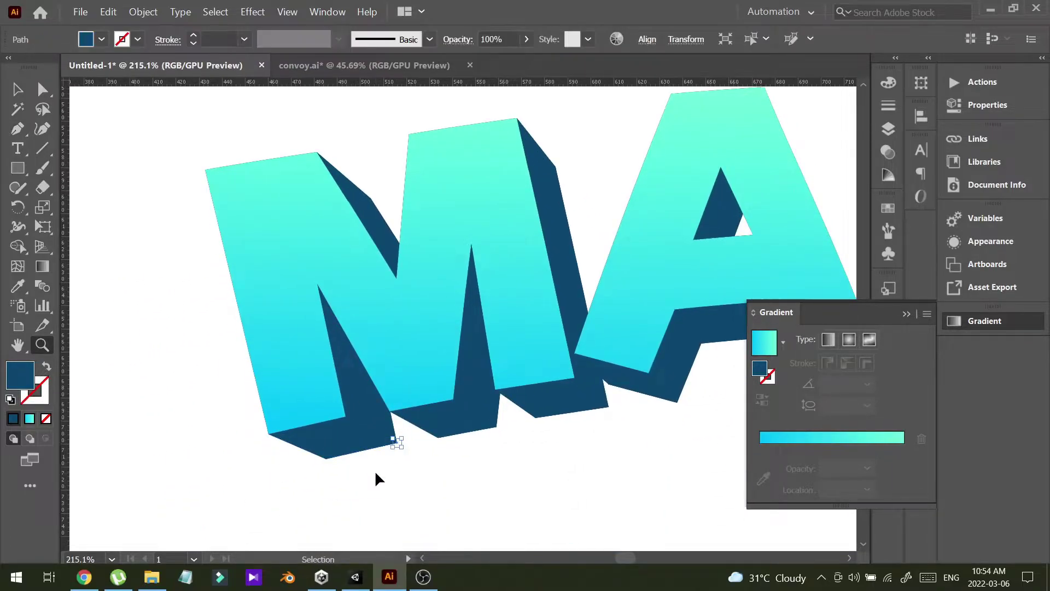
left_click(27, 90)
key("ctrl+shift+a")
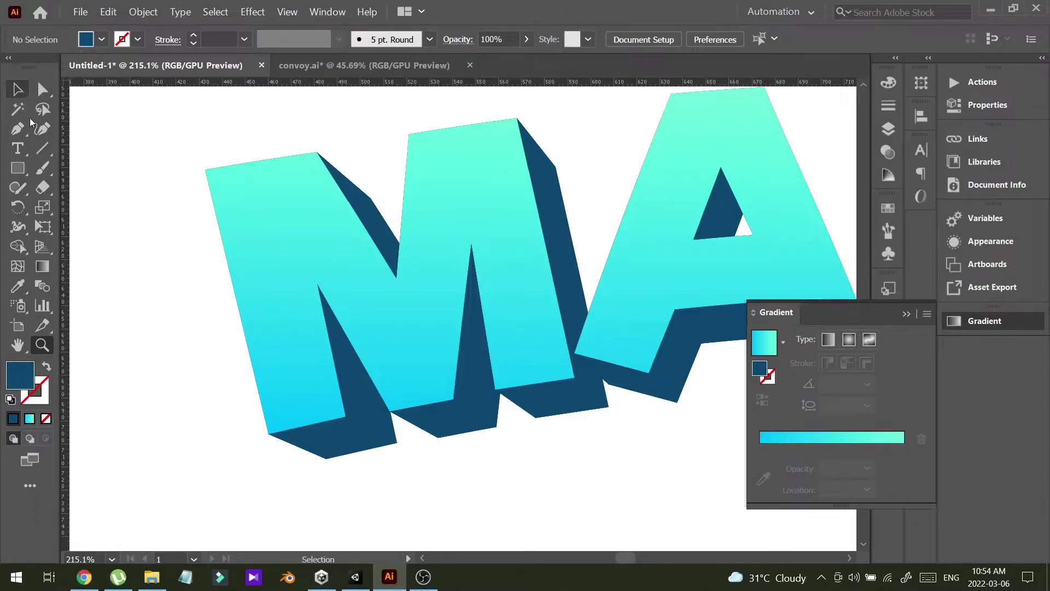
Set the default fill to black 000000 and the opacity to 29% with nothing selected.
double_click(19, 374)
left_click_drag(579, 404, 572, 421)
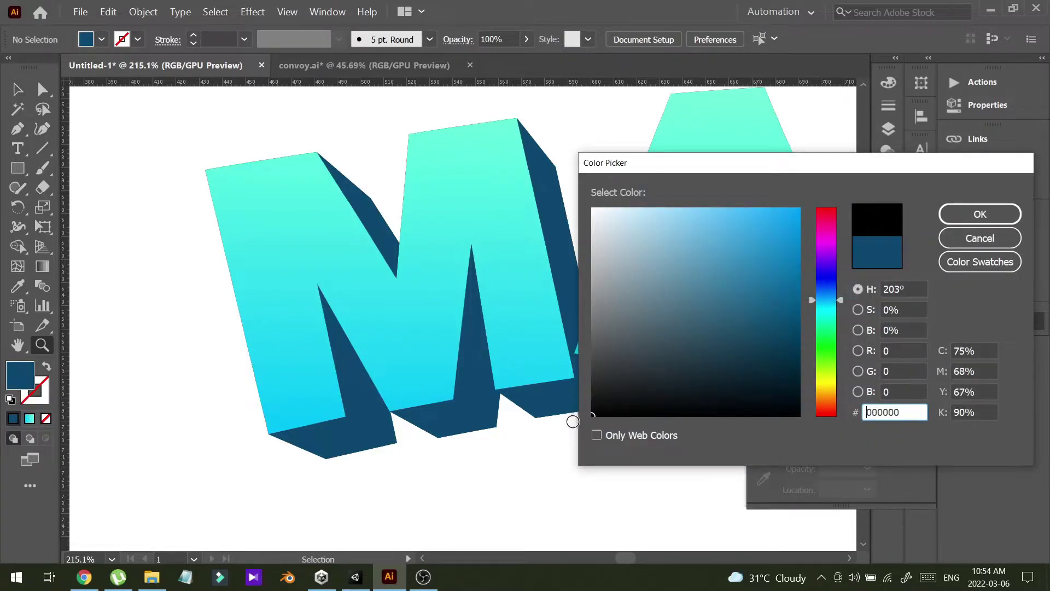
left_click(979, 214)
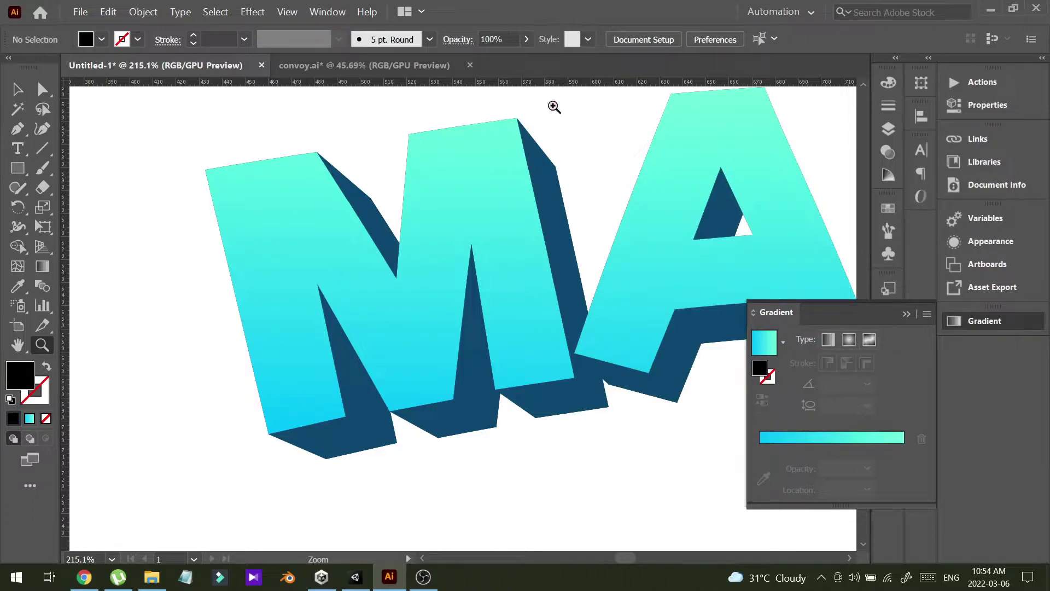
left_click(526, 39)
left_click_drag(527, 59, 477, 61)
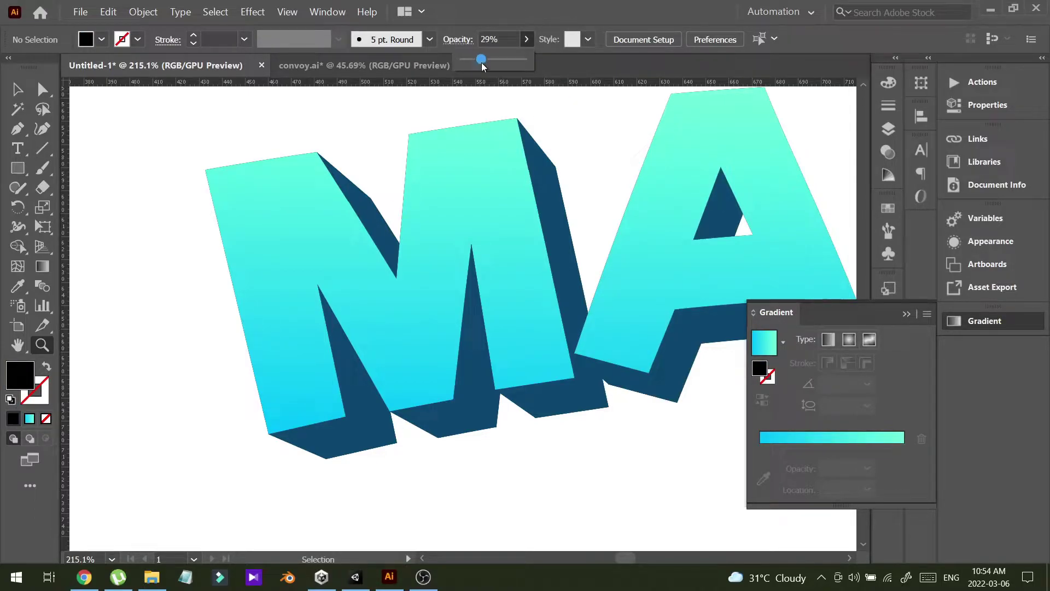
Start a Pen shape under the M's left foot, following its depth edge and running up to the letter's outer top corner.
left_click(21, 133)
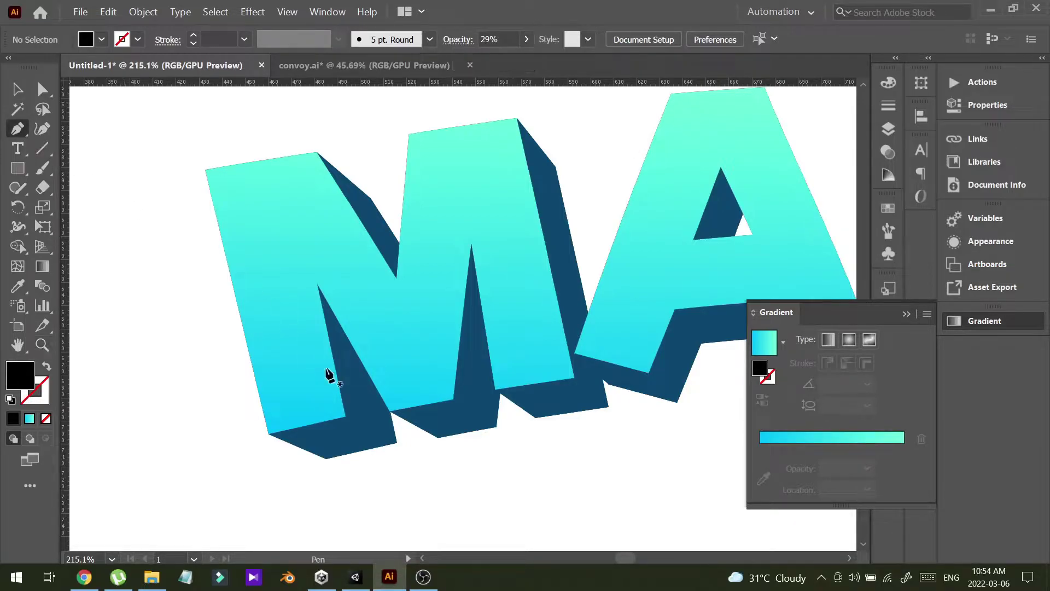
left_click(397, 441)
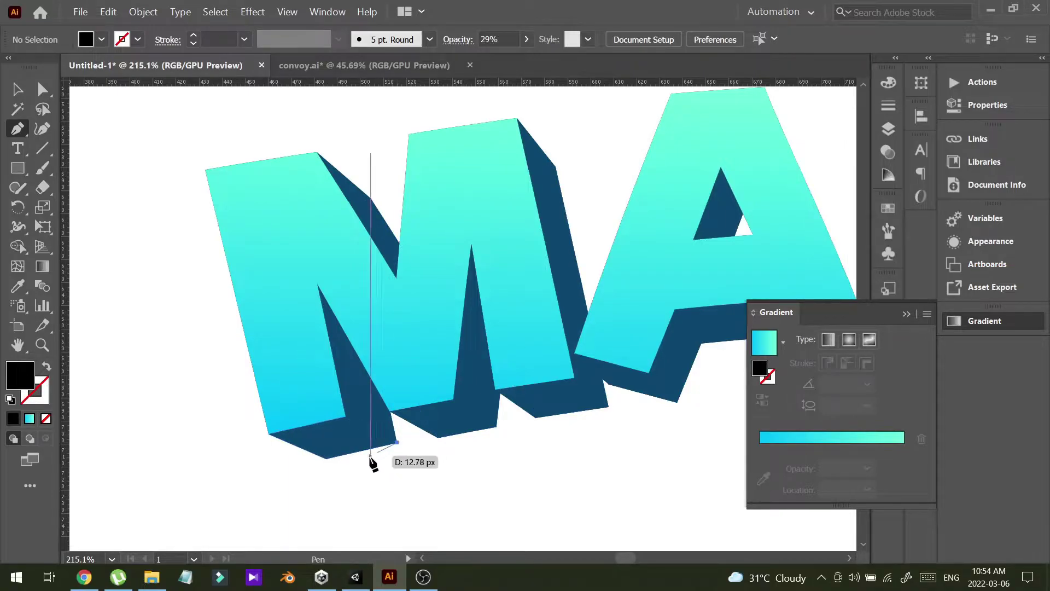
left_click(326, 457)
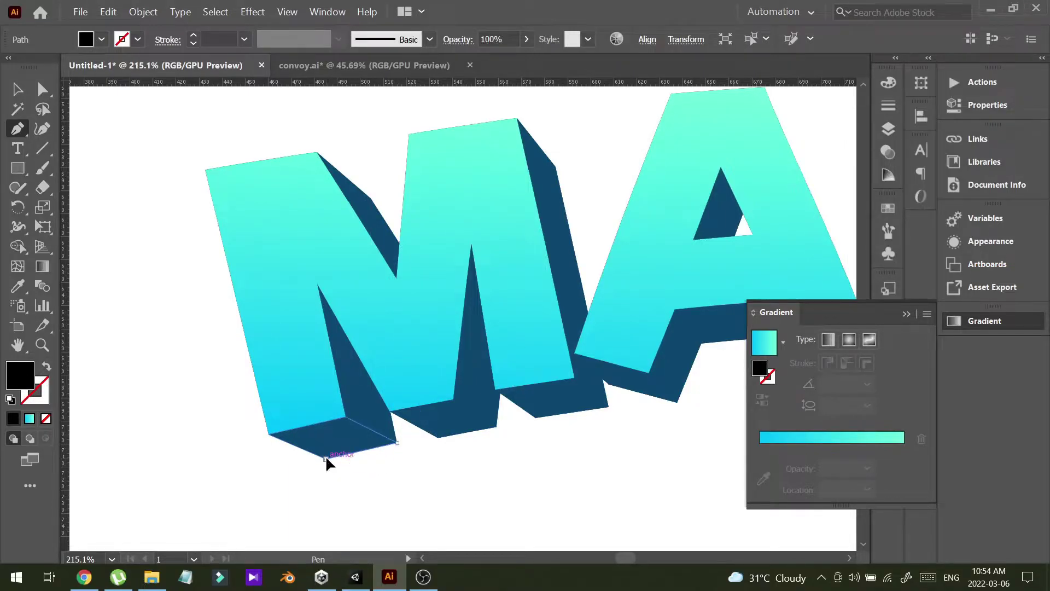
left_click(268, 434)
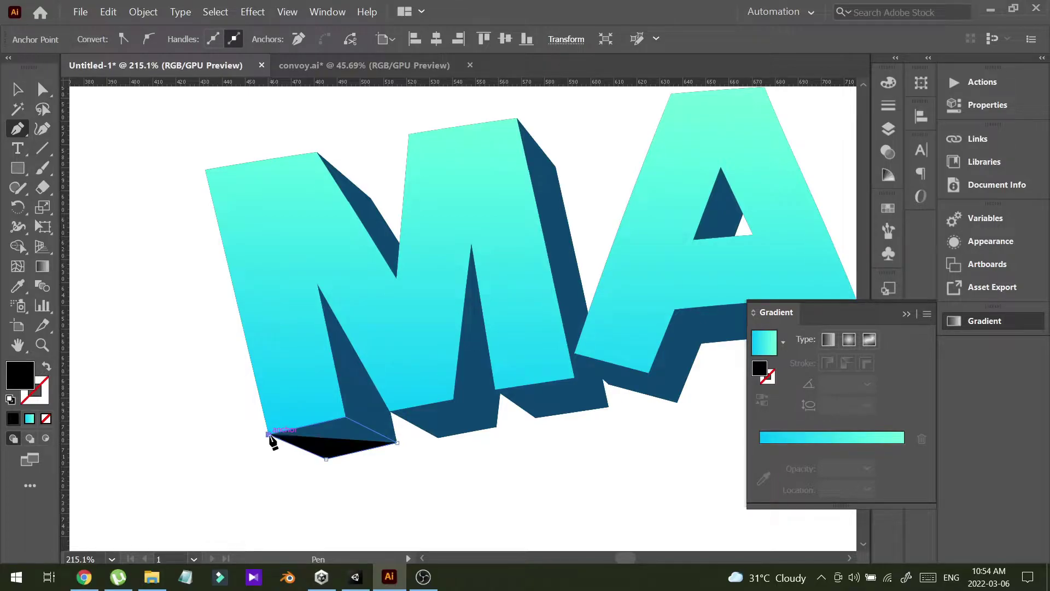
left_click(205, 171)
Select the black shape started on the M and set its opacity to 46%.
key("v")
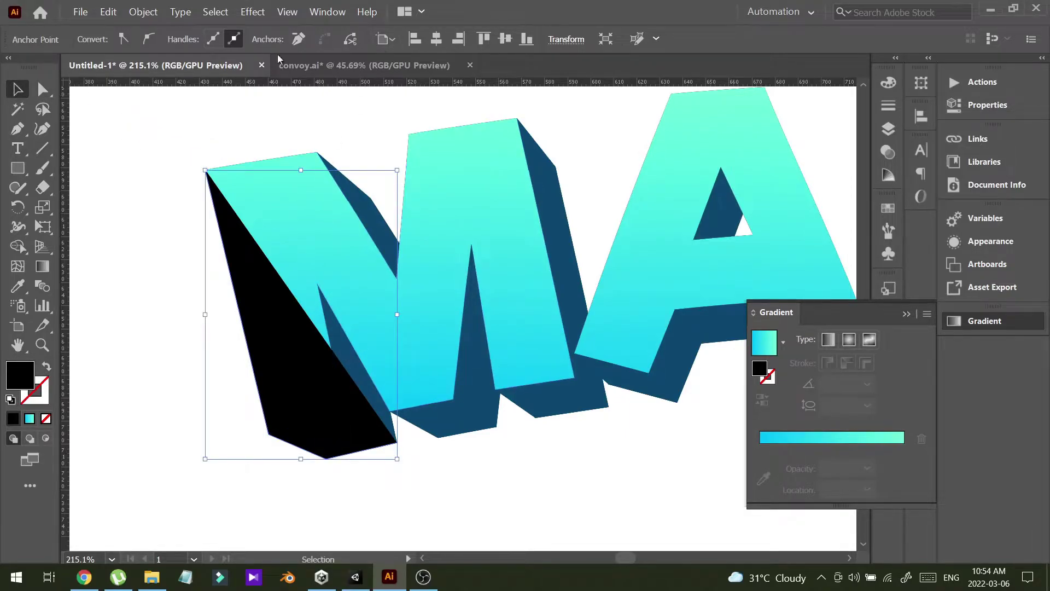
left_click(134, 225)
left_click(323, 352)
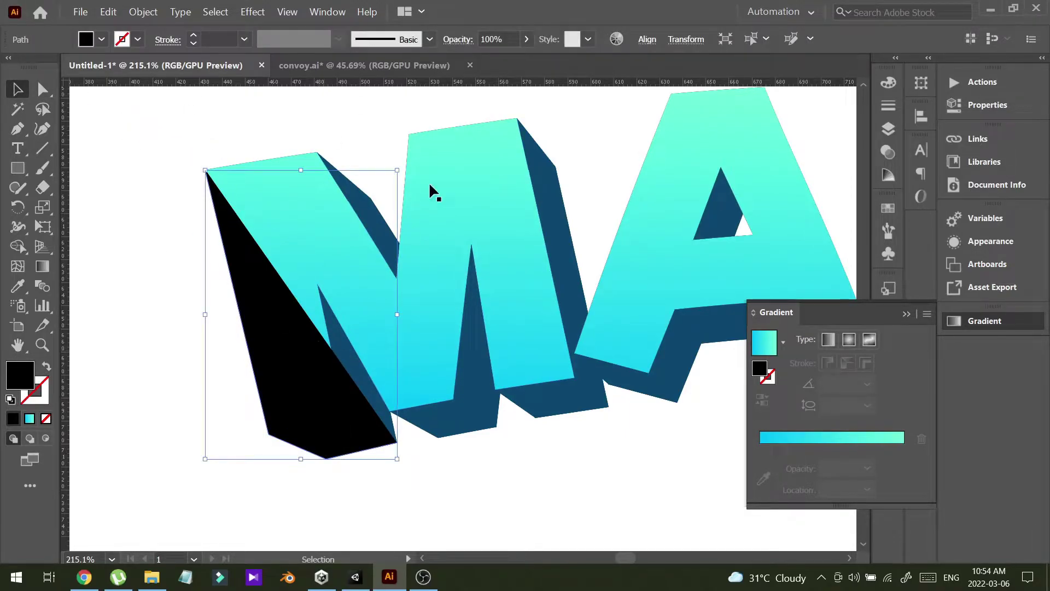
left_click(526, 38)
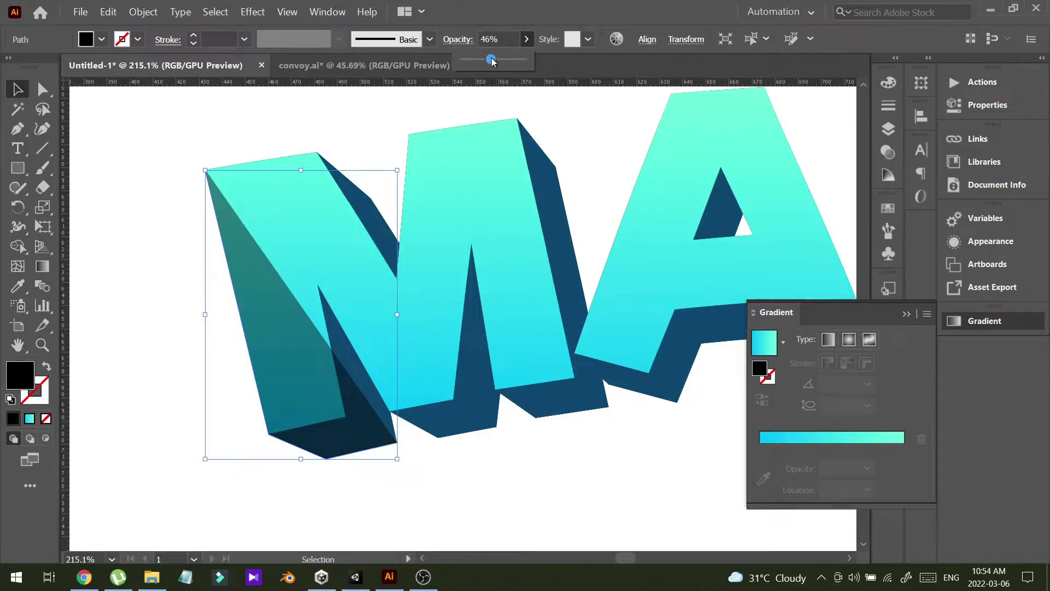
Continue the open Pen path from the M's outer top corner over its top notch and down its far depth edge.
left_click(17, 129)
key("ctrl+z")
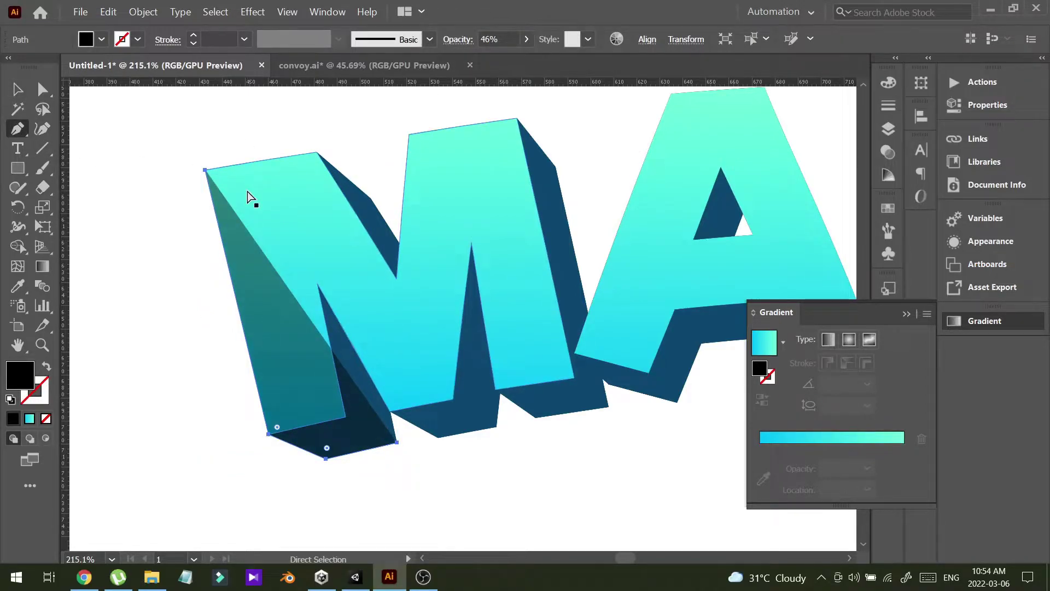
left_click(206, 170)
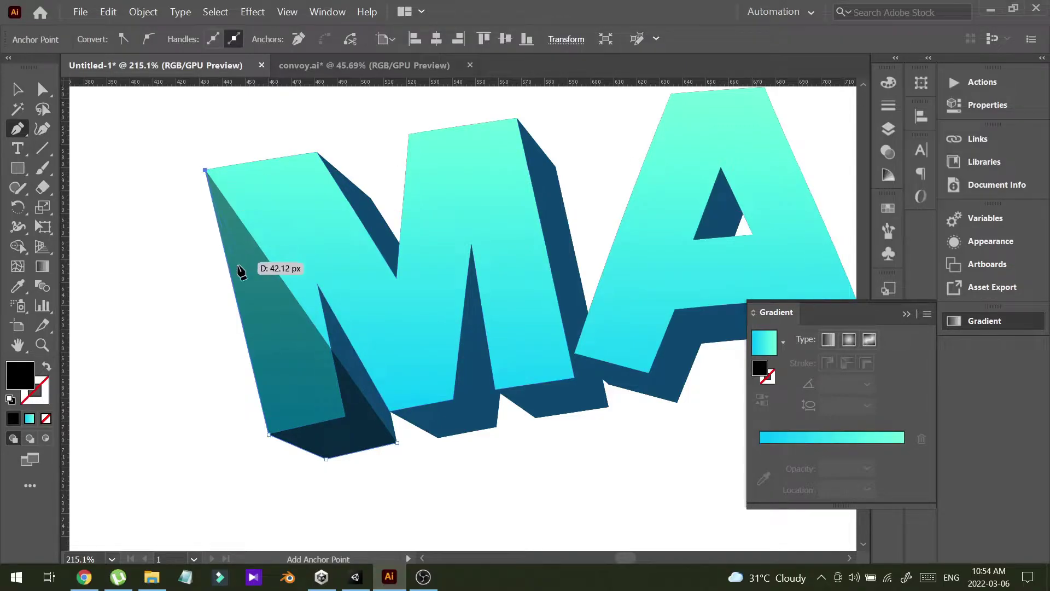
left_click(317, 152)
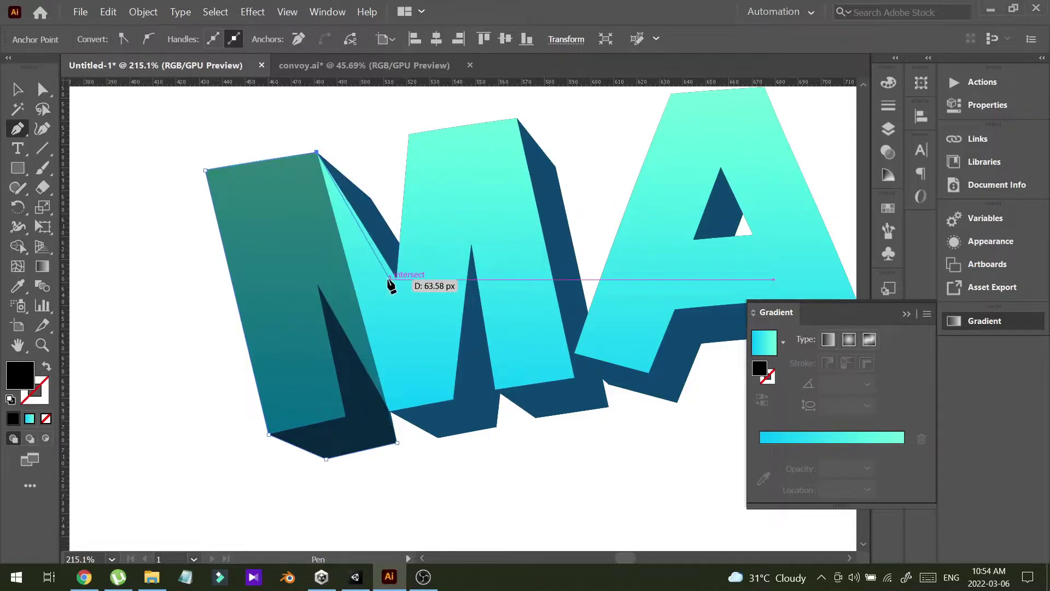
left_click(371, 198)
left_click(400, 243)
left_click(409, 135)
left_click(517, 118)
left_click(556, 166)
left_click(589, 312)
Extend the Pen path over the top of the A, along the gap beside it and over the N to the G.
left_click_drag(671, 95, 378, 231)
left_click(378, 231)
left_click(470, 224)
left_click(597, 510)
left_click(590, 490)
left_click(578, 222)
left_click_drag(655, 226, 371, 219)
left_click(370, 219)
left_click(479, 337)
left_click(479, 255)
left_click(482, 209)
left_click(569, 386)
Run the path in straight segments across the G and O to the O's outer edge and back to the G's edge beside the N.
left_click_drag(569, 386, 413, 388)
left_click(683, 284)
left_click_drag(683, 285, 375, 291)
left_click(386, 380)
left_click(702, 383)
left_click_drag(702, 384, 654, 253)
left_click(325, 326)
left_click_drag(325, 326, 577, 327)
left_click(311, 283)
left_click_drag(311, 283, 473, 283)
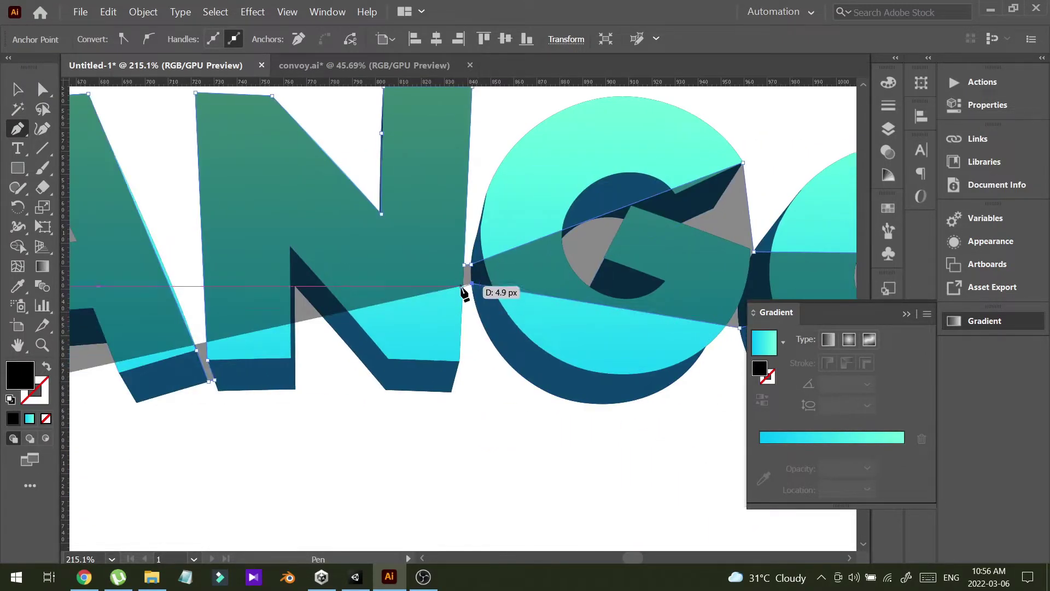
Trace the Pen path down the N's side and along the underside of its depth faces.
left_click(462, 290)
left_click(460, 361)
left_click(452, 393)
left_click(385, 390)
left_click(295, 389)
left_click(217, 390)
Trace the Pen path along the undersides of the A and the M's feet to complete the word's outline.
left_click_drag(217, 390, 460, 408)
left_click(443, 401)
left_click(379, 420)
left_click_drag(380, 420, 726, 478)
left_click(709, 448)
left_click(694, 418)
left_click(515, 464)
left_click(521, 489)
left_click(448, 499)
left_click(413, 475)
left_click(409, 509)
left_click_drag(409, 509, 547, 480)
left_click(489, 490)
left_click(441, 465)
Bend the straight segment across the G into an arc following its outer top edge with the Curvature tool.
left_click_drag(510, 328, 390, 370)
left_click_drag(410, 367, 223, 423)
left_click_drag(511, 358, 448, 378)
left_click_drag(495, 374, 327, 398)
left_click_drag(569, 417, 509, 411)
left_click_drag(459, 363, 484, 358)
left_click_drag(484, 358, 450, 387)
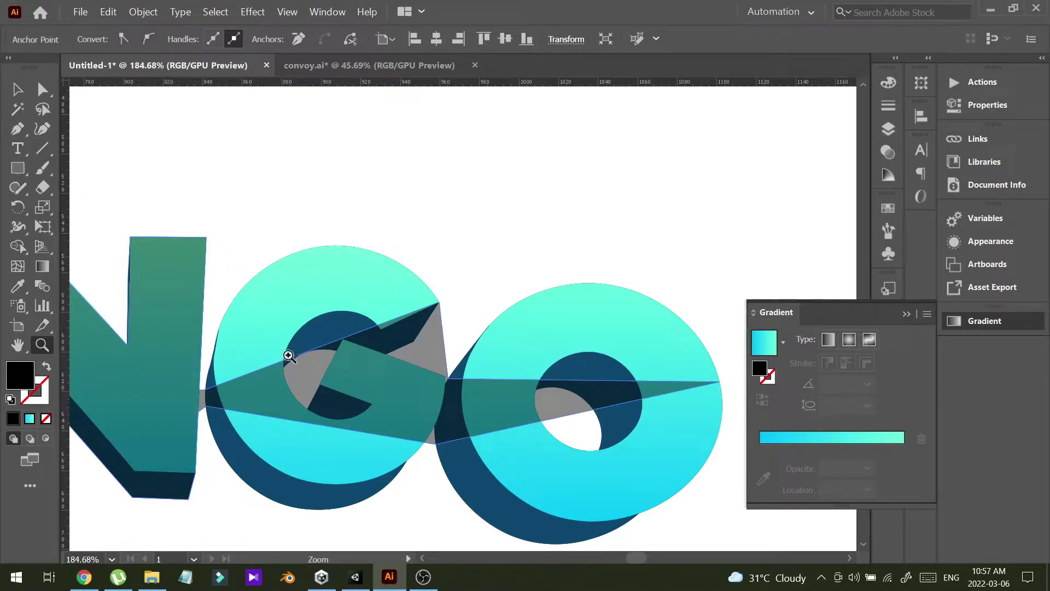
left_click(42, 132)
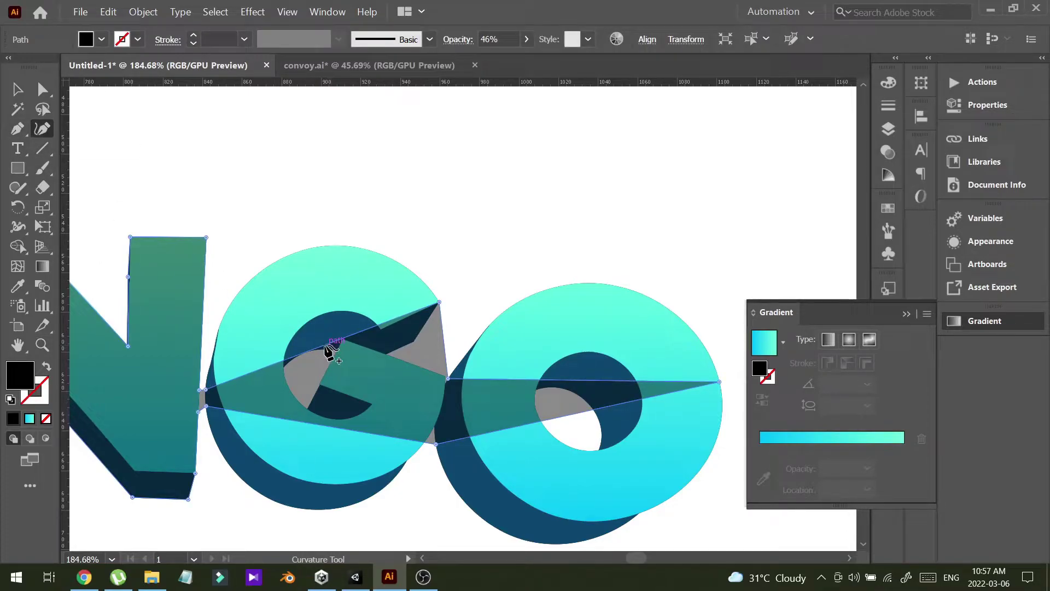
left_click_drag(325, 345, 297, 252)
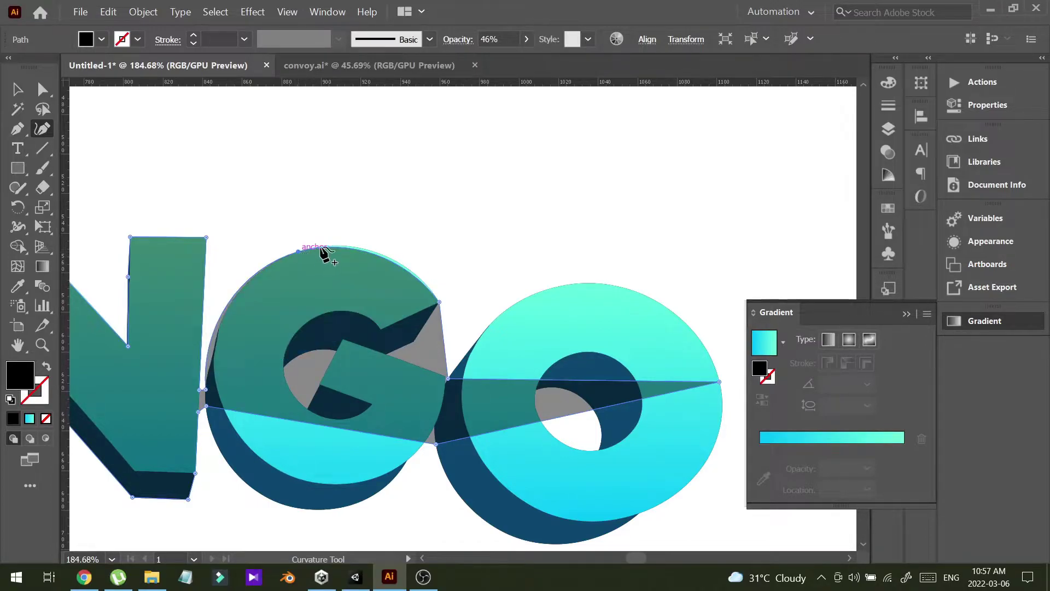
left_click(371, 251)
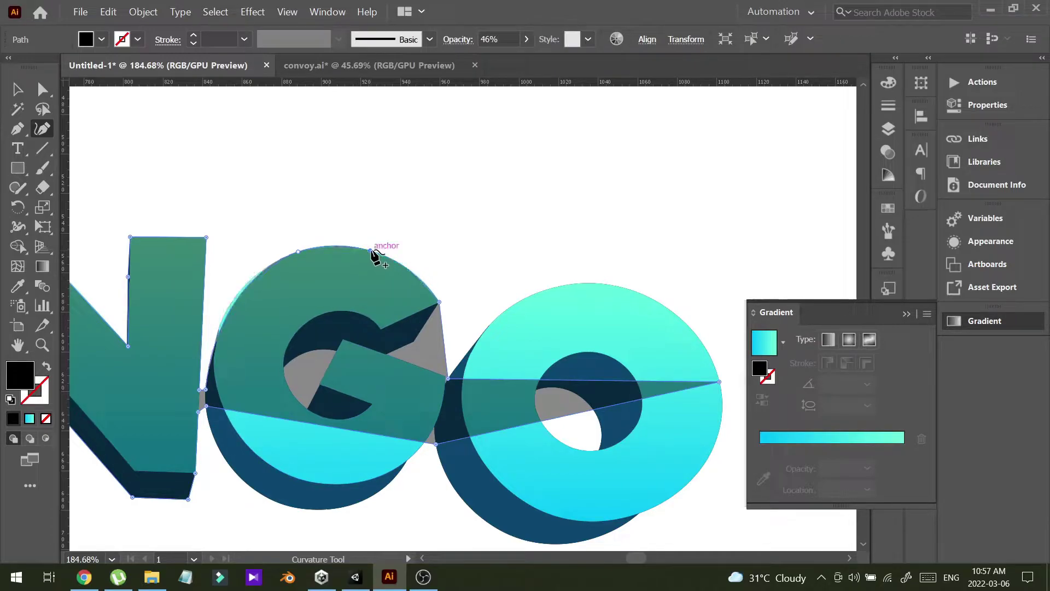
left_click(232, 303)
left_click(210, 363)
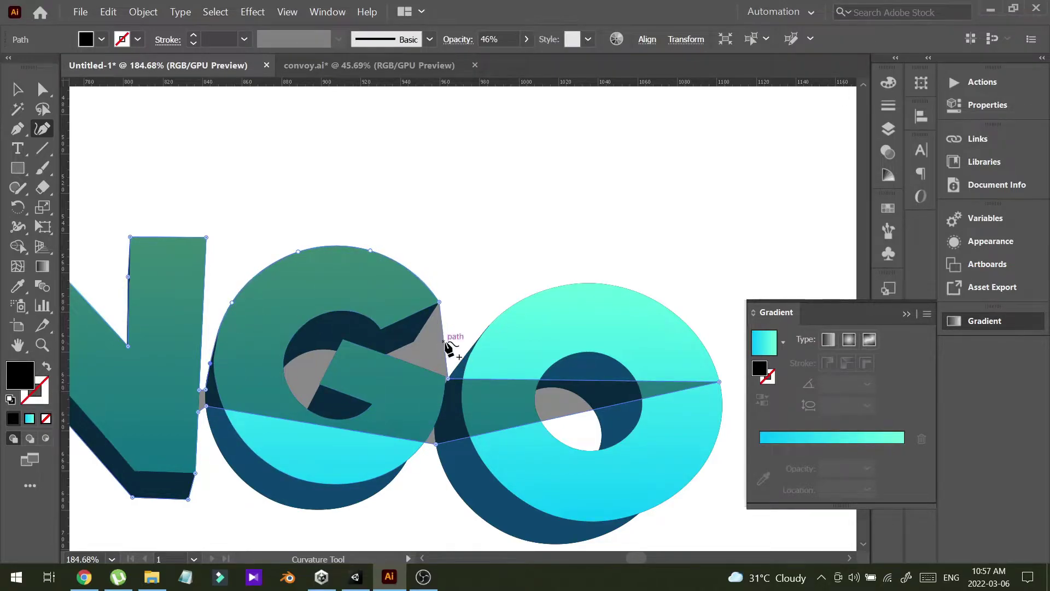
Curve the shading shape's edge into the G's side opening and around the top of the O.
left_click_drag(443, 341, 413, 341)
left_click_drag(590, 380, 604, 283)
left_click(691, 327)
left_click_drag(691, 327, 691, 329)
left_click(515, 304)
left_click(465, 355)
Bend the shading shape's lower segments outward around the undersides of the O and G.
left_click_drag(608, 412, 424, 478)
left_click_drag(572, 418, 597, 409)
left_click_drag(362, 445, 349, 426)
left_click_drag(224, 371, 502, 391)
left_click_drag(495, 382, 496, 466)
Collapse the curve handles at the G's opening to straighten the edge between its upper tip and the depth corner.
key("ctrl+space")
left_click_drag(598, 277, 499, 343)
left_click_drag(276, 399, 633, 340)
left_click_drag(543, 365, 410, 341)
left_click(43, 89)
left_click(486, 296)
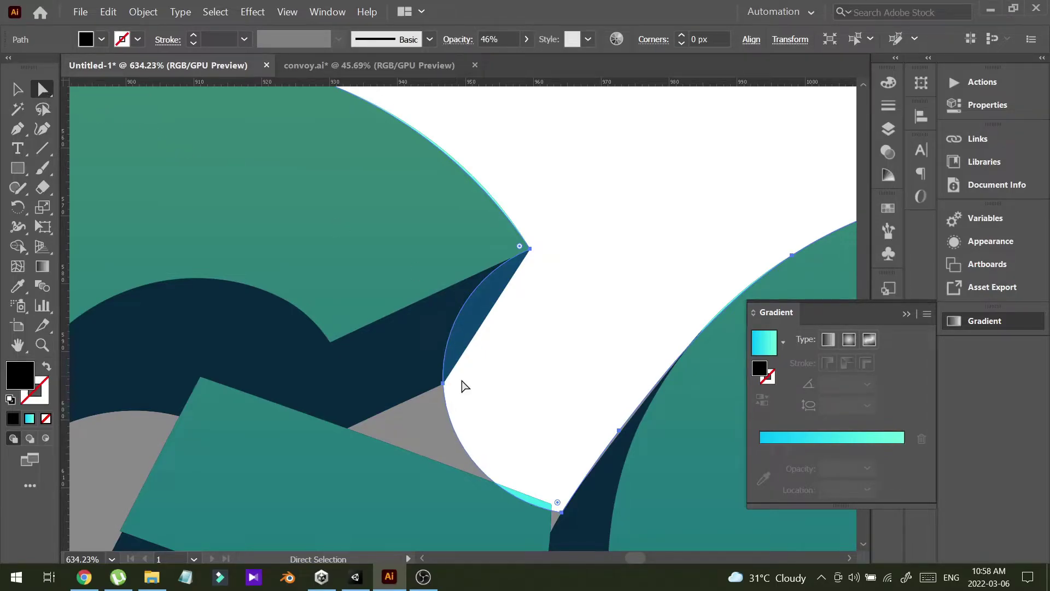
left_click(444, 385)
left_click_drag(441, 326, 445, 382)
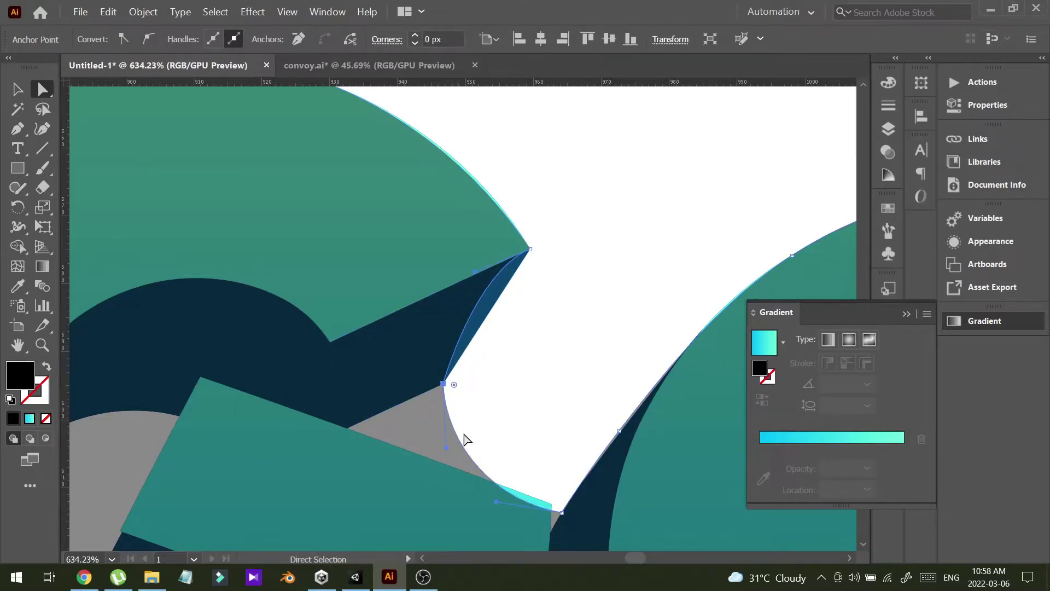
left_click_drag(436, 390, 453, 383)
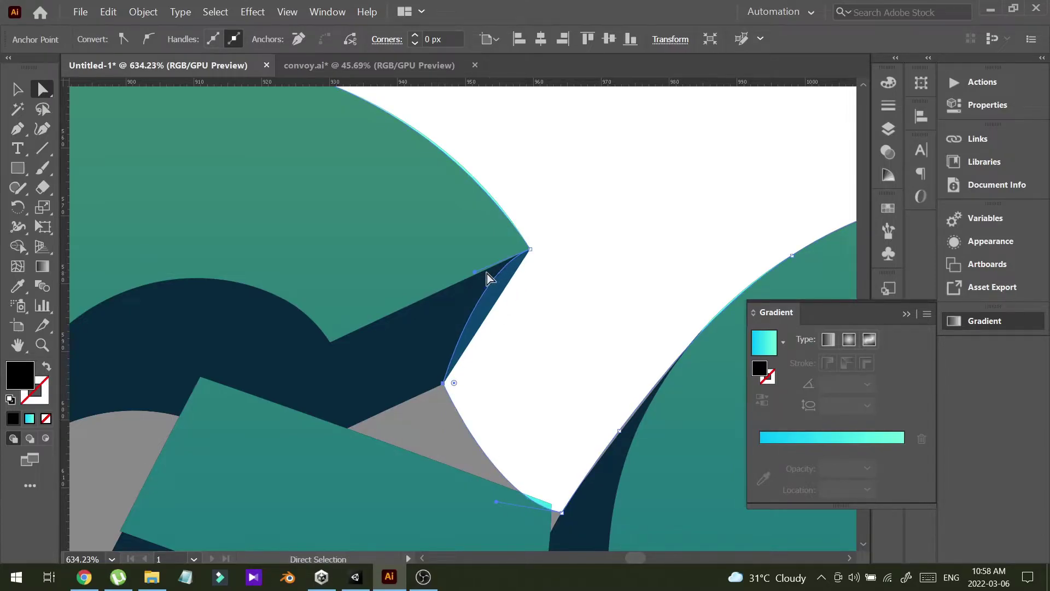
left_click_drag(476, 272, 529, 251)
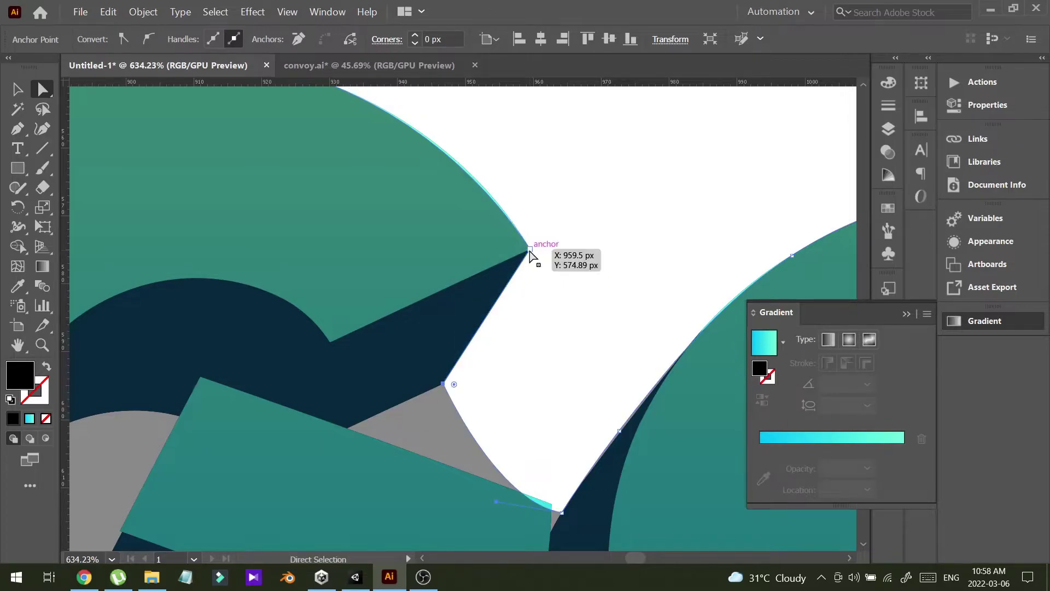
Add a point in the inner corner of the G's opening and collapse the adjacent handles to straighten both edges.
key("space")
left_click_drag(508, 443, 552, 361)
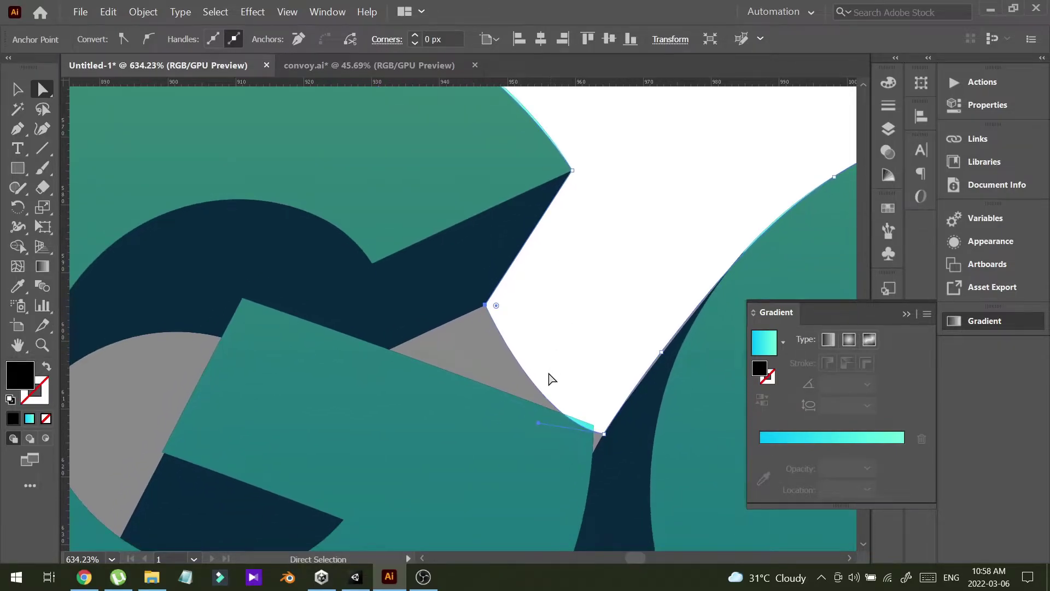
key("shift+grave")
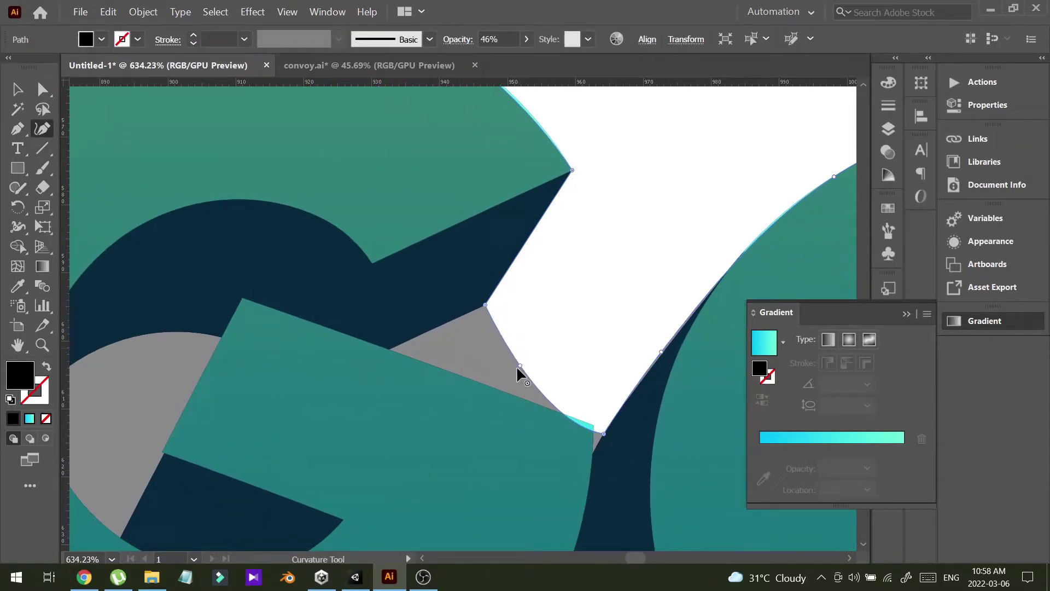
left_click_drag(520, 363, 389, 347)
left_click(53, 94)
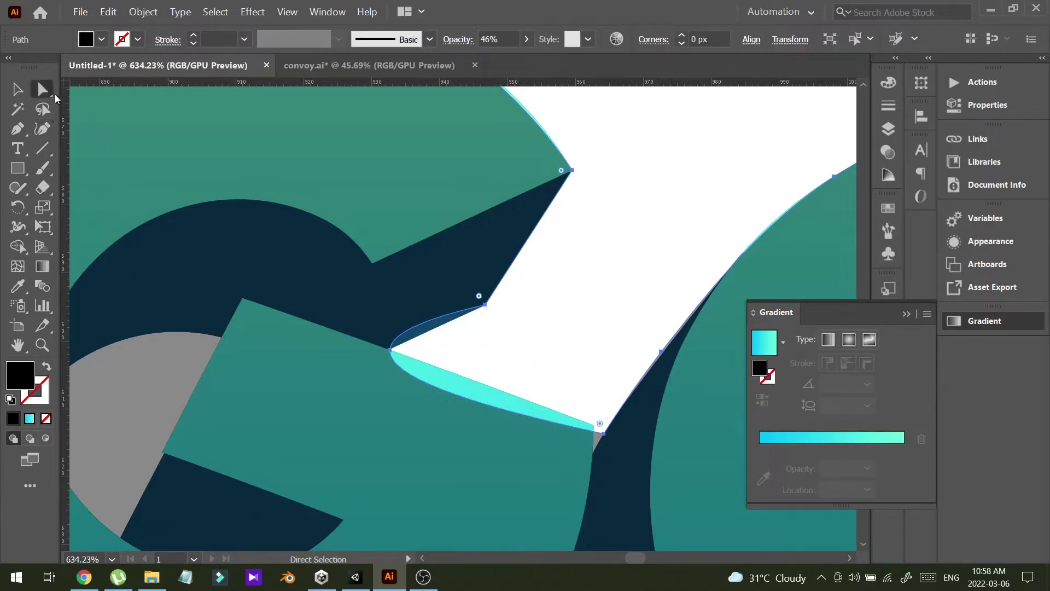
left_click(390, 352)
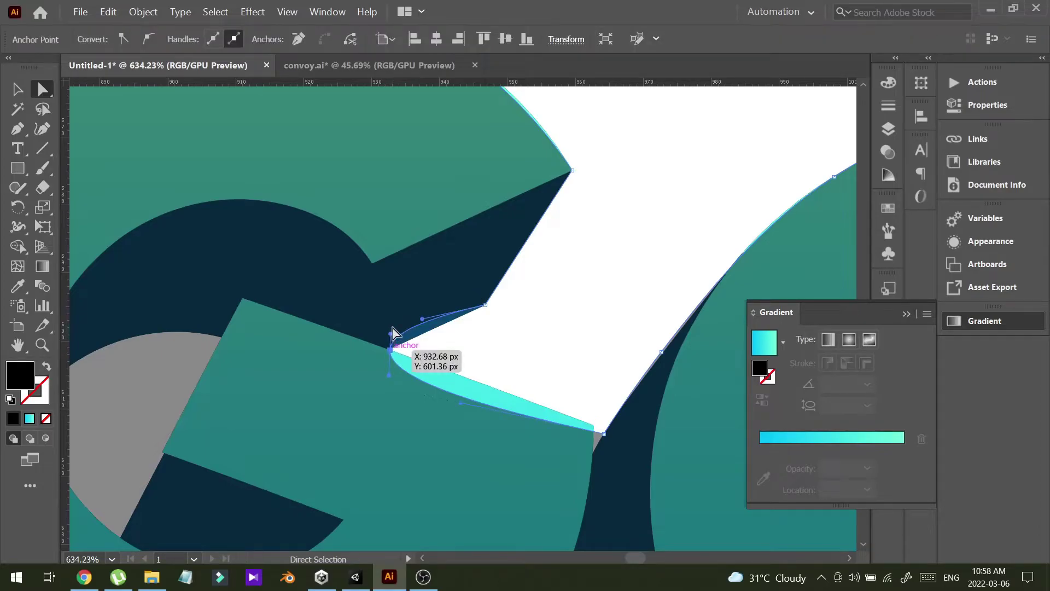
left_click_drag(391, 336, 390, 351)
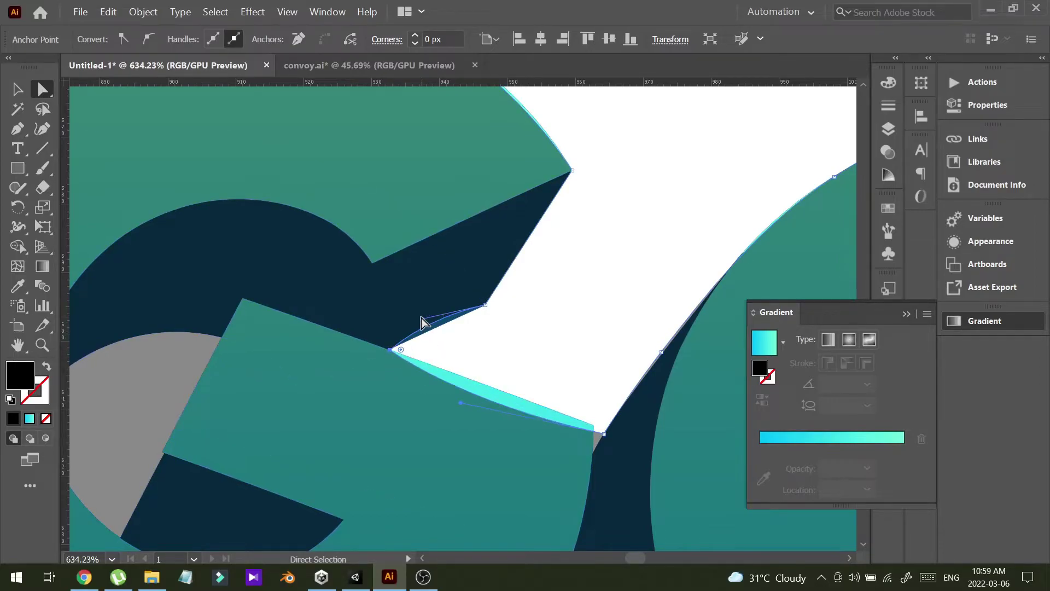
left_click_drag(423, 319, 484, 305)
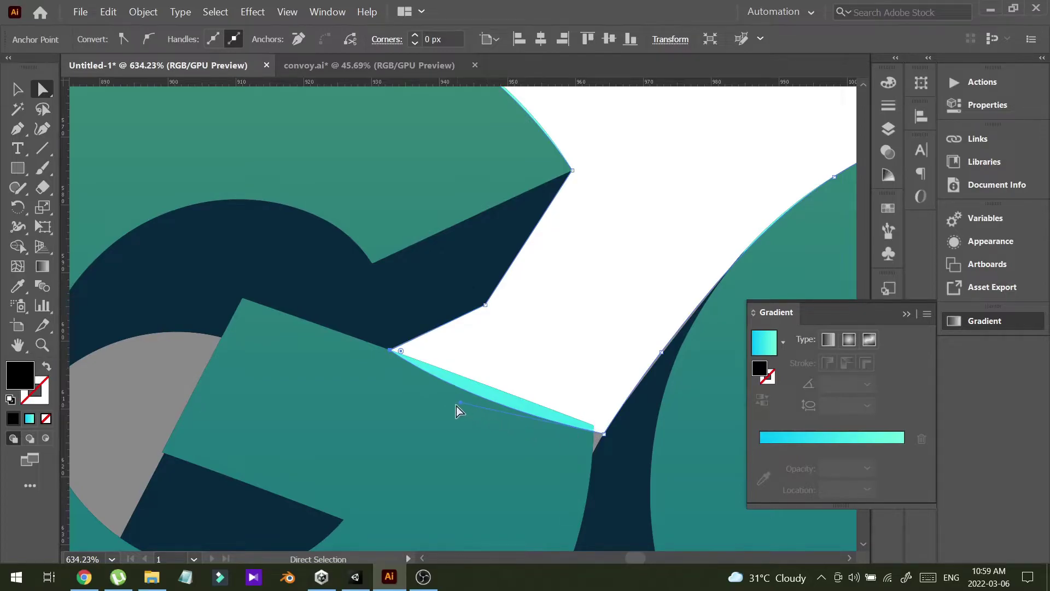
left_click_drag(461, 404, 606, 435)
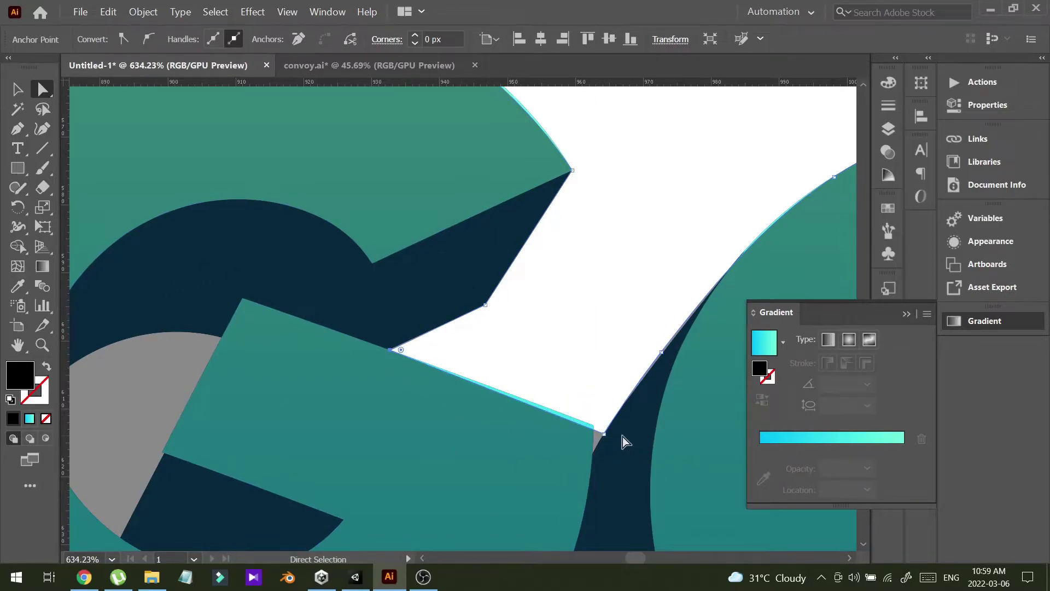
left_click_drag(605, 434, 606, 429)
Deselect the shading shape and examine its coverage over the whole MANGO word.
key("z")
left_click_drag(703, 296, 398, 430)
left_click_drag(632, 471, 772, 402)
left_click_drag(509, 399, 454, 445)
scroll(408, 443, "down", 6)
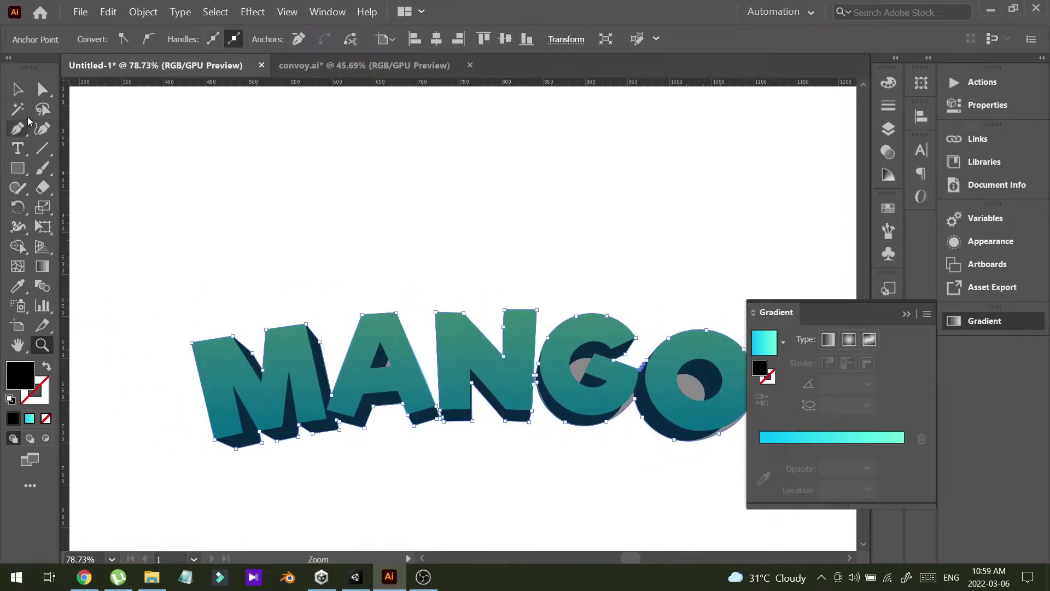
left_click(17, 89)
left_click_drag(471, 190, 394, 183)
left_click(452, 239)
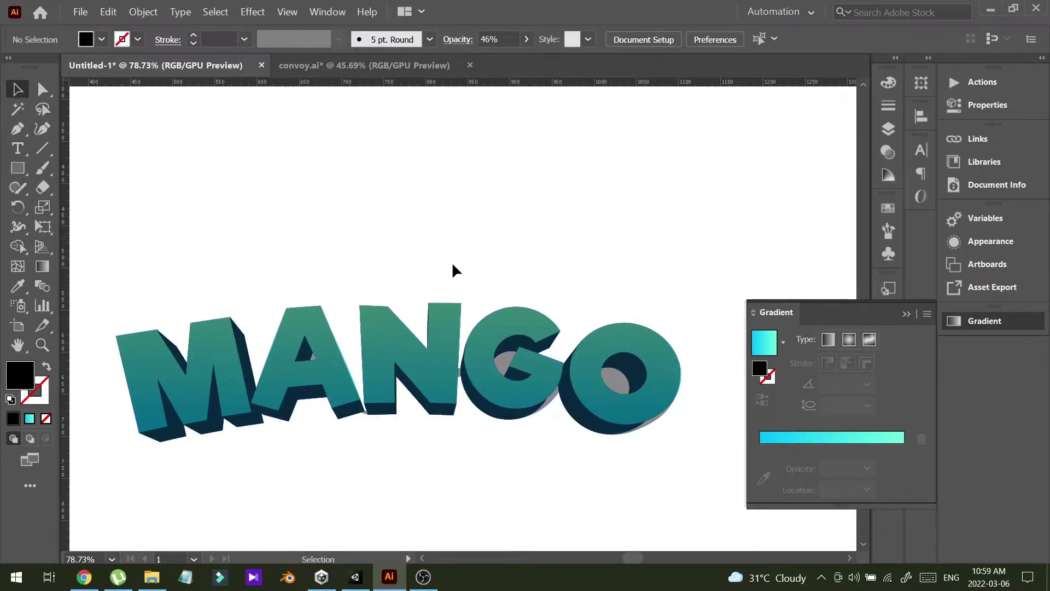
left_click(430, 374)
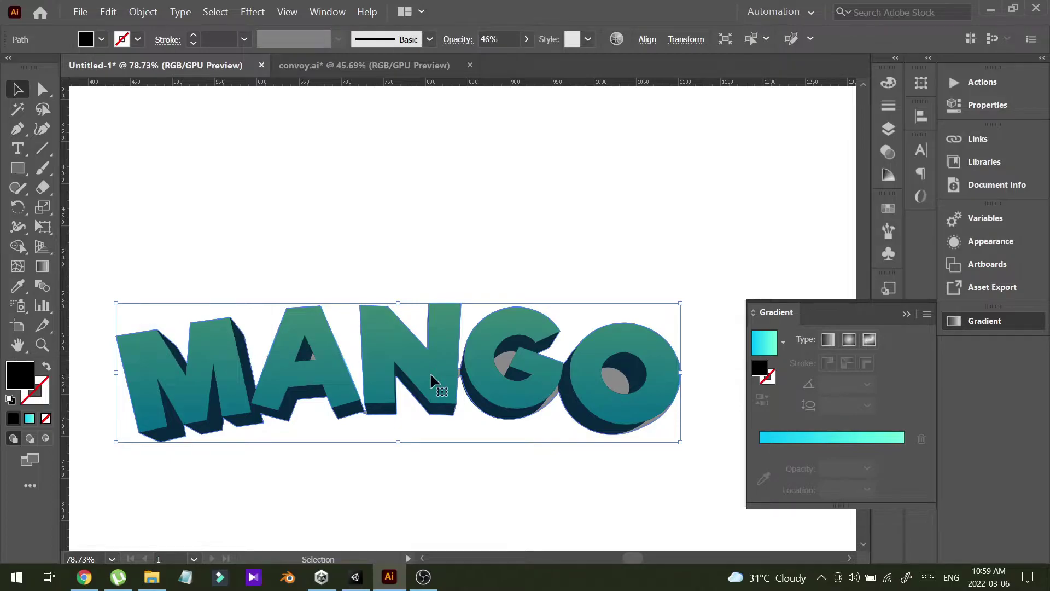
right_click(430, 374)
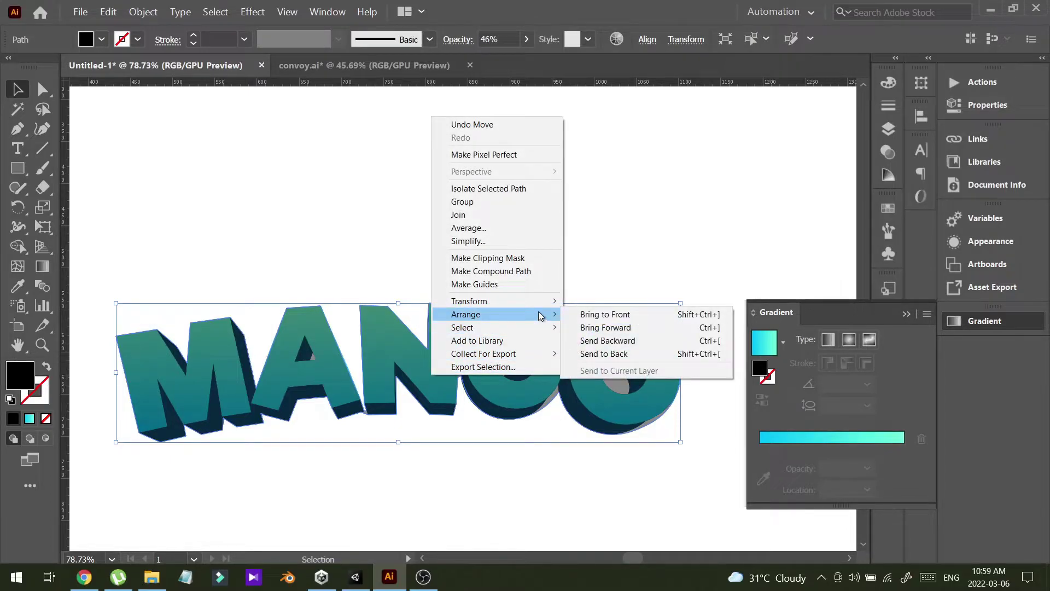
left_click(312, 228)
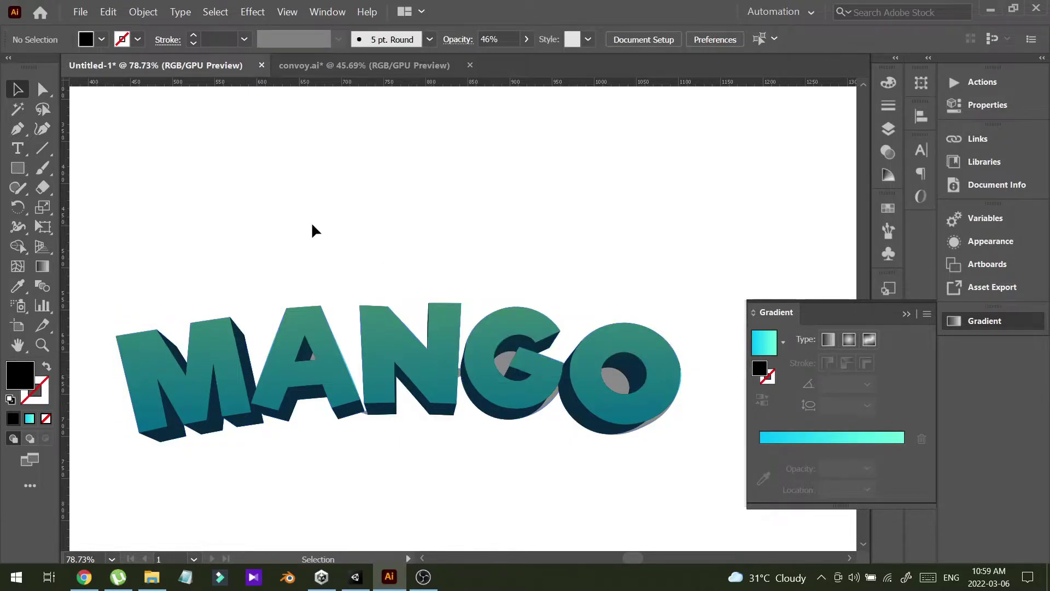
Give the semi-transparent shading shape a black stroke.
left_click(439, 356)
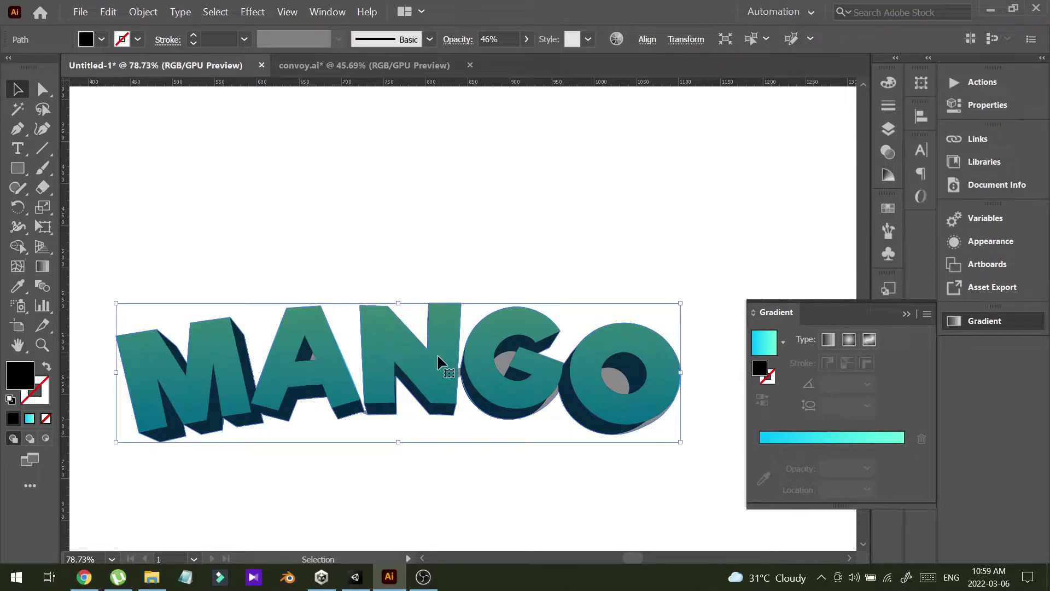
left_click(137, 40)
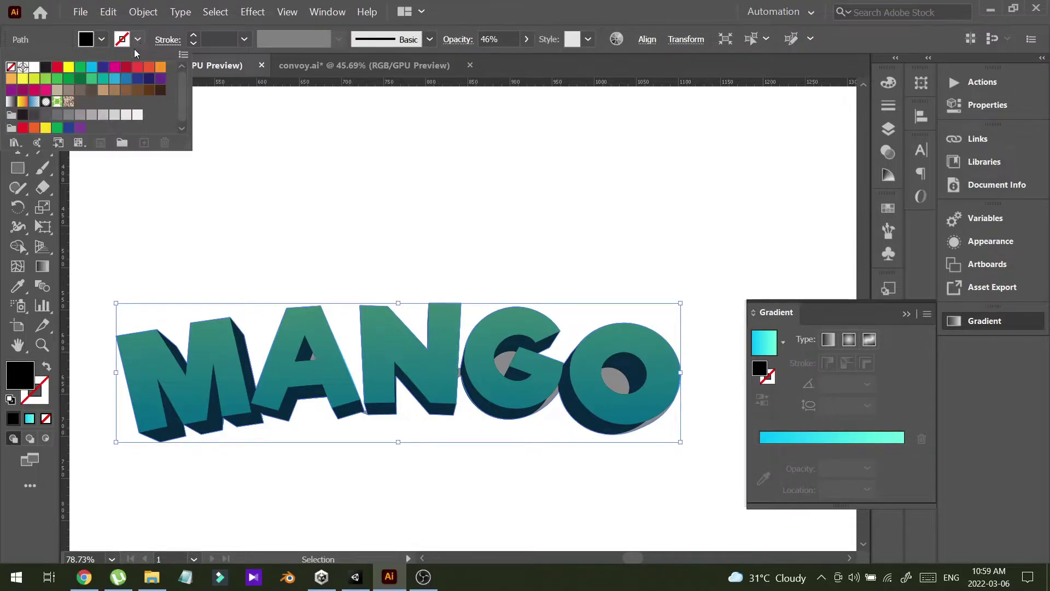
left_click(46, 69)
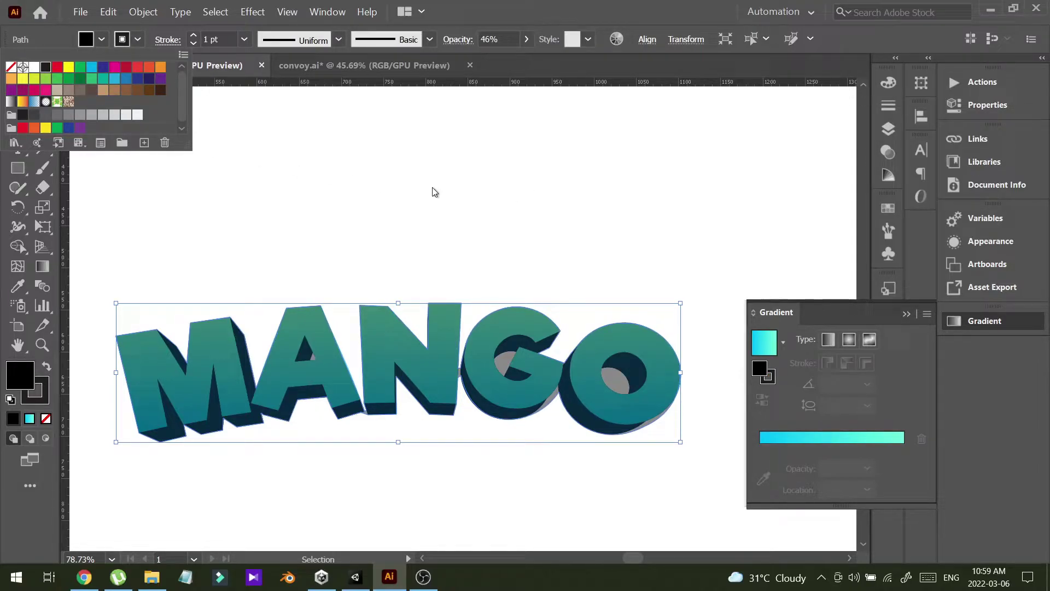
Increase the semi-transparent shape's stroke weight to 16 pt and deselect the shape.
left_click(379, 184)
left_click_drag(193, 36, 193, 36)
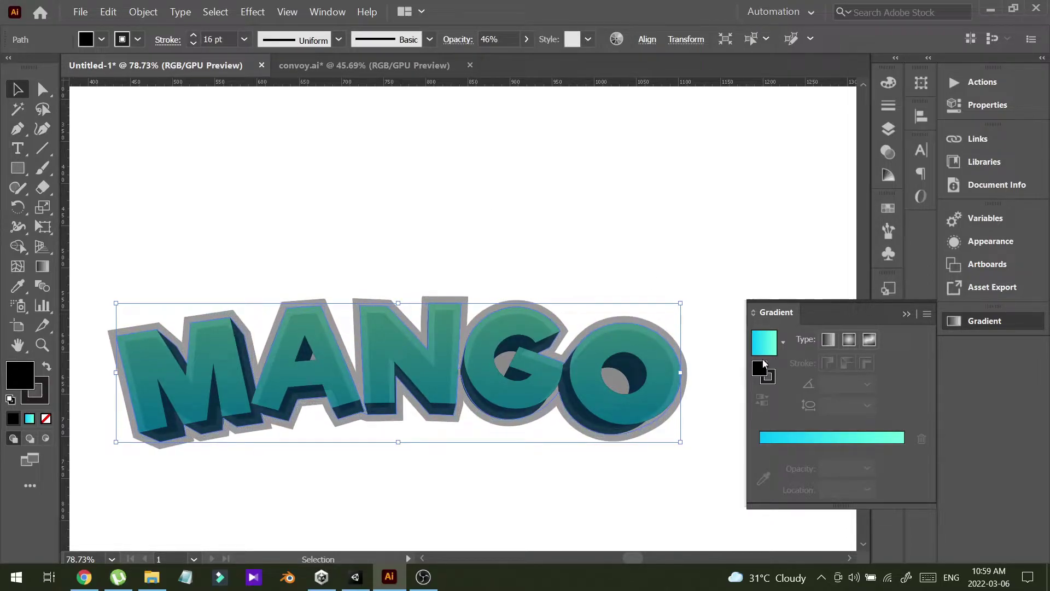
left_click(550, 231)
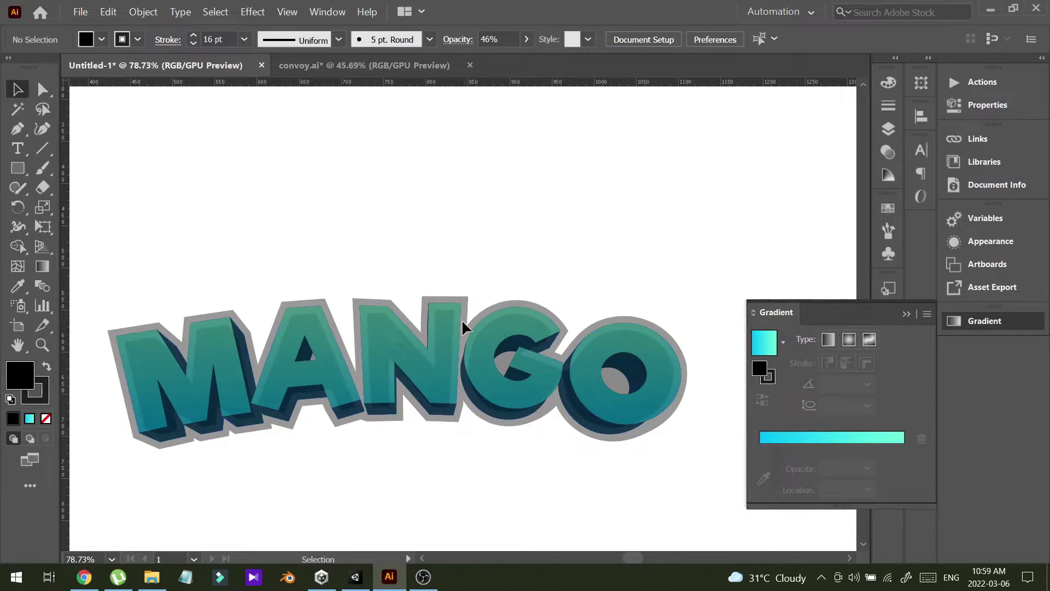
Send the semi-transparent outline shape to the back, behind all the MANGO letters.
left_click(436, 331)
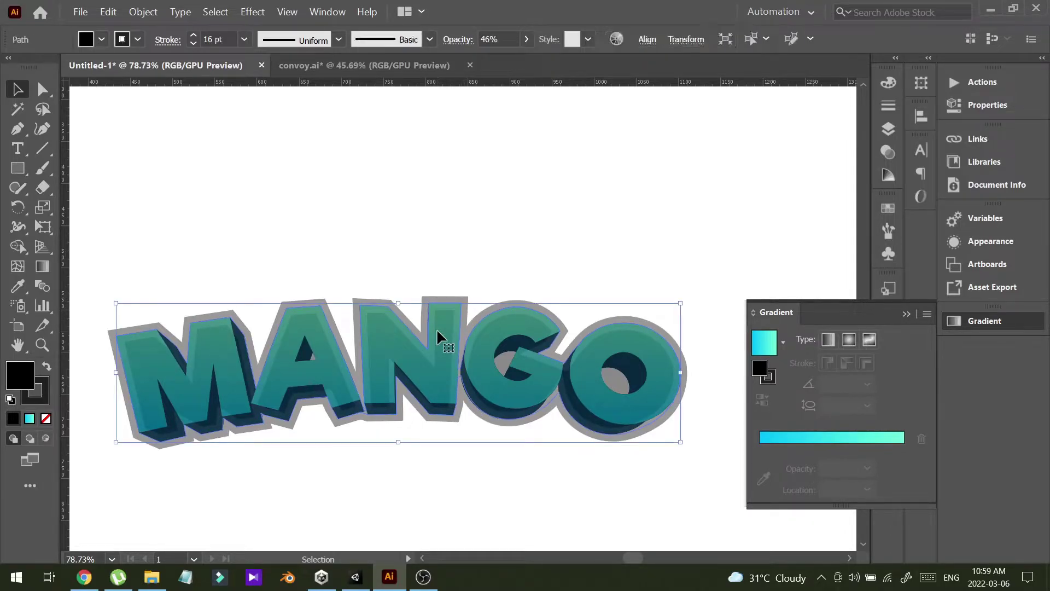
right_click(437, 331)
mouse_move(541, 271)
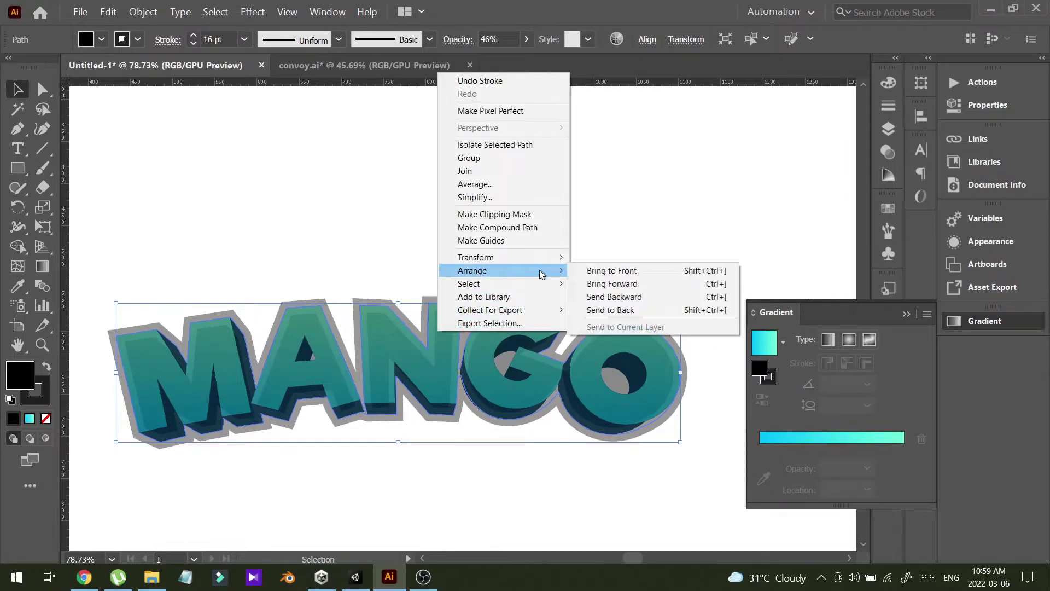
left_click(620, 311)
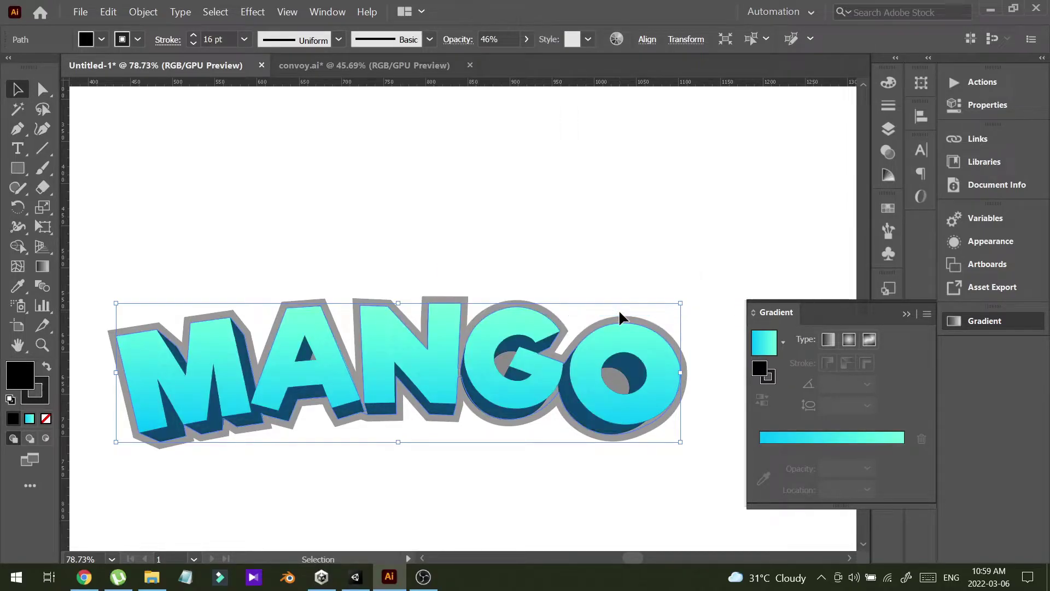
left_click(536, 249)
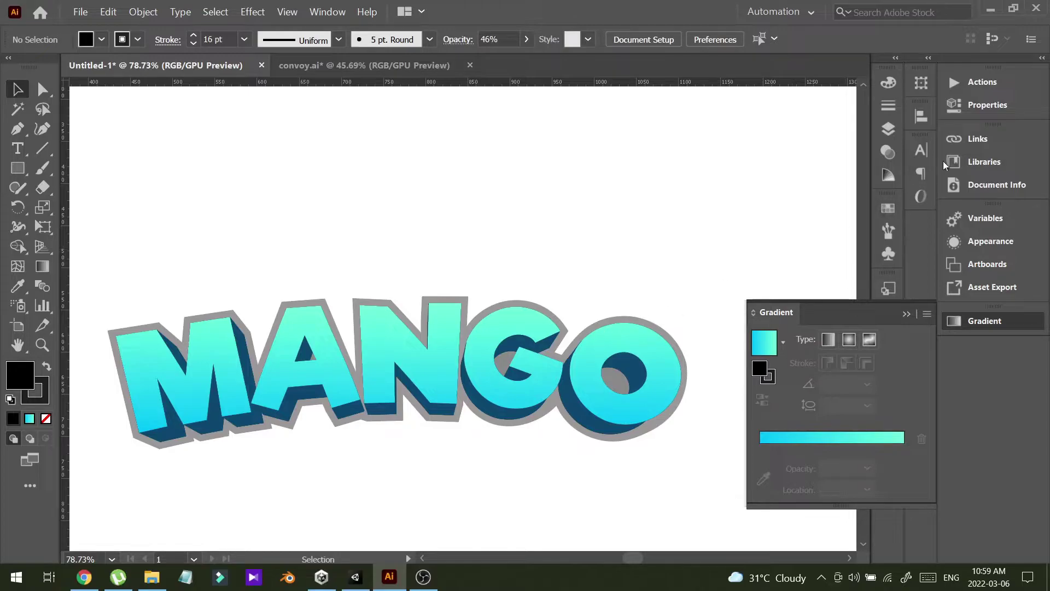
List the contents of Layer 1 and select the outline path lowest in the stack, undoing any accidental resize.
left_click(905, 315)
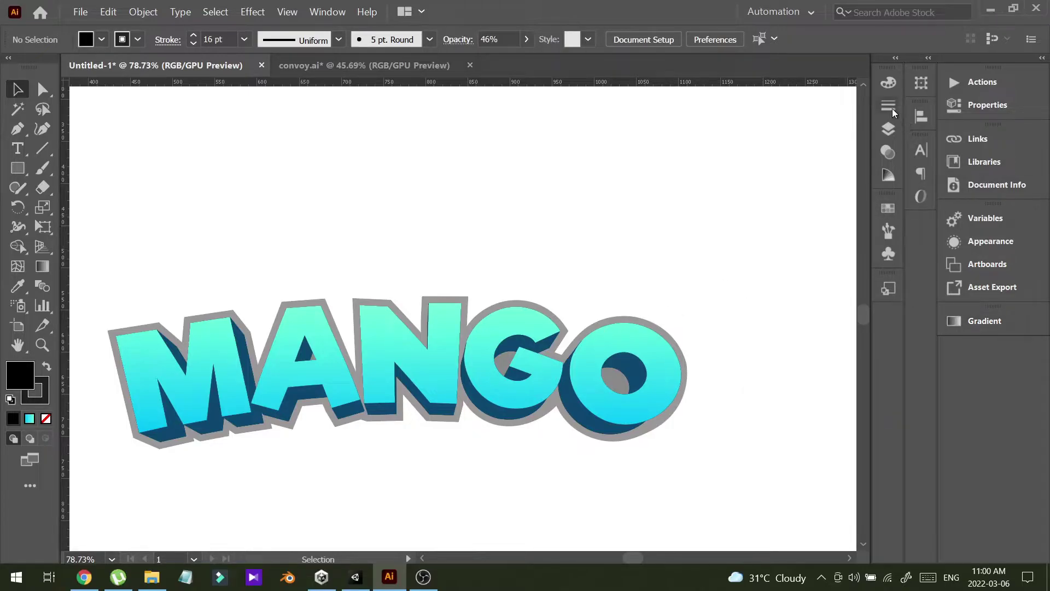
left_click(890, 124)
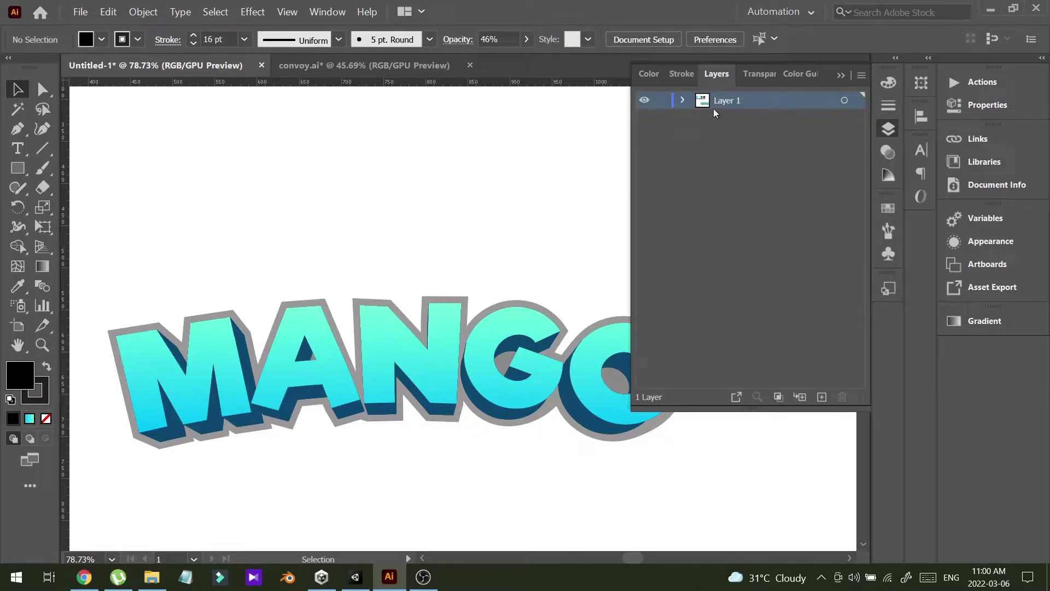
left_click(684, 100)
scroll(763, 271, "down", 3)
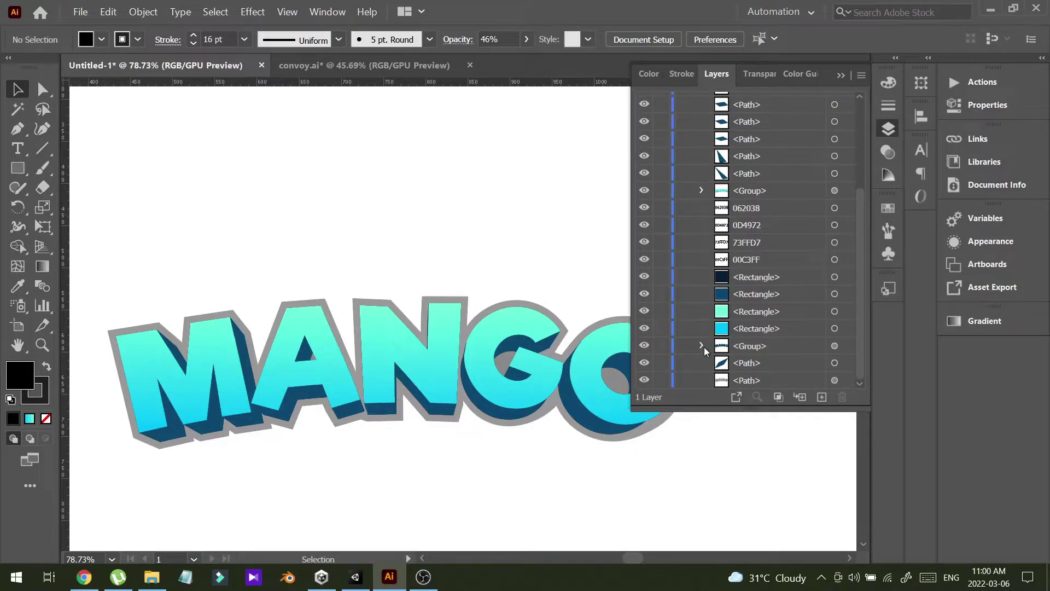
scroll(766, 274, "up", 3)
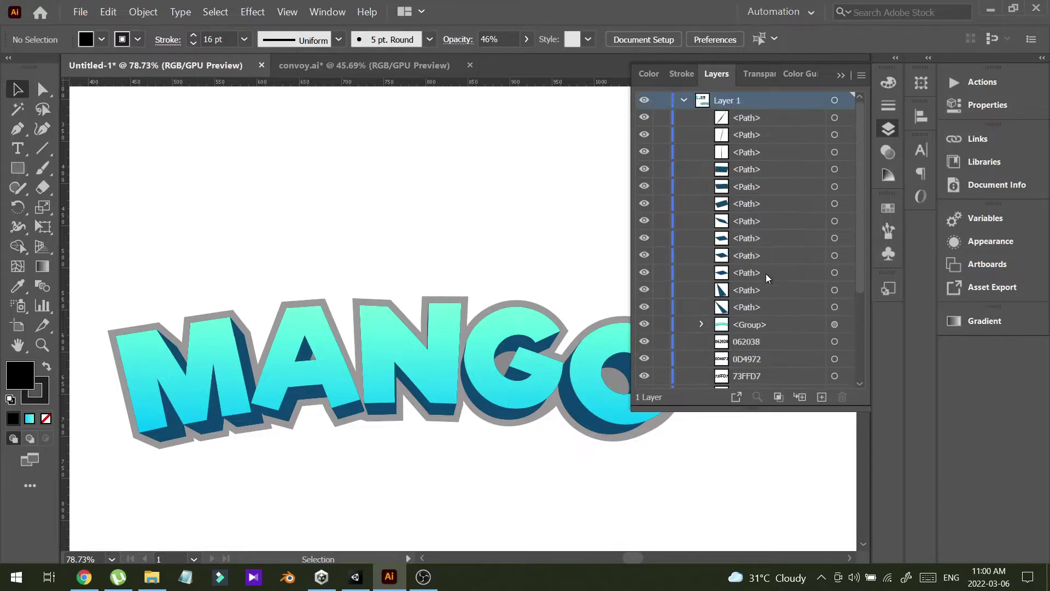
scroll(765, 274, "down", 3)
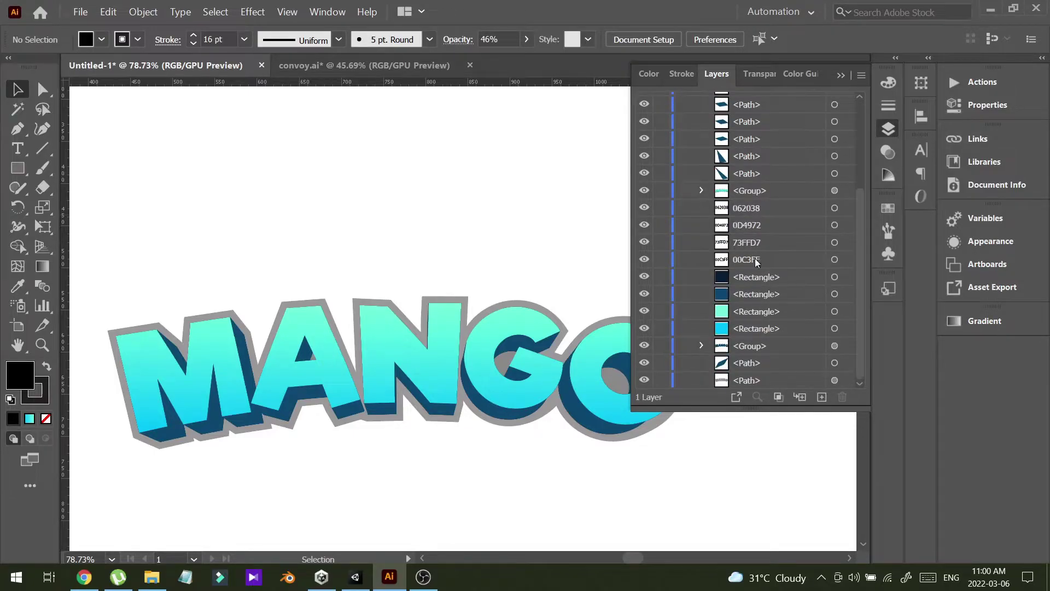
left_click(837, 381)
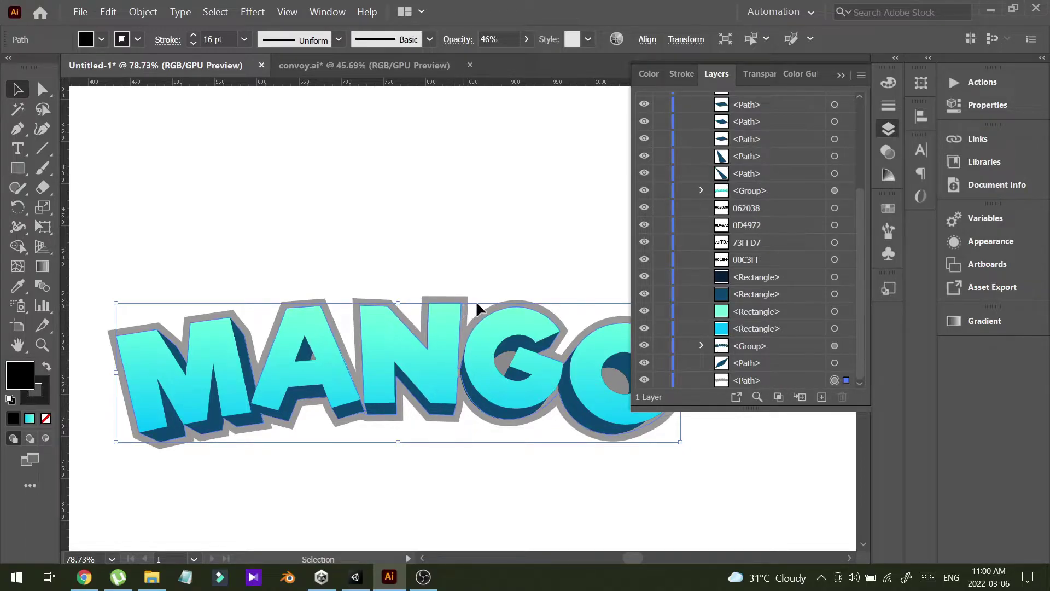
left_click_drag(398, 303, 415, 216)
key("ctrl+z")
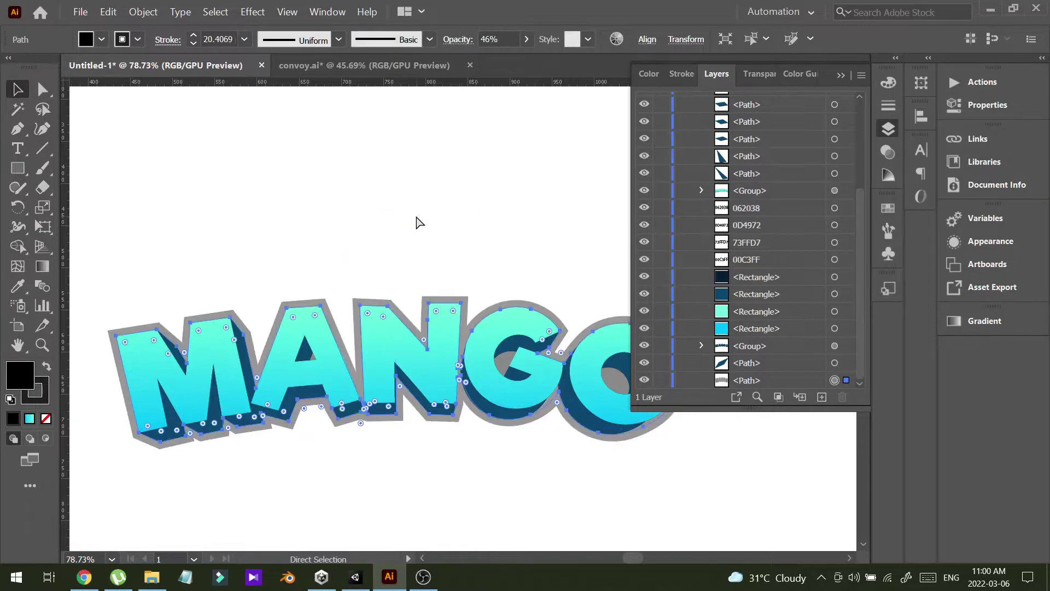
Apply the appearance of the dark navy 062038 swatch to the outline path with the Eyedropper.
key("z")
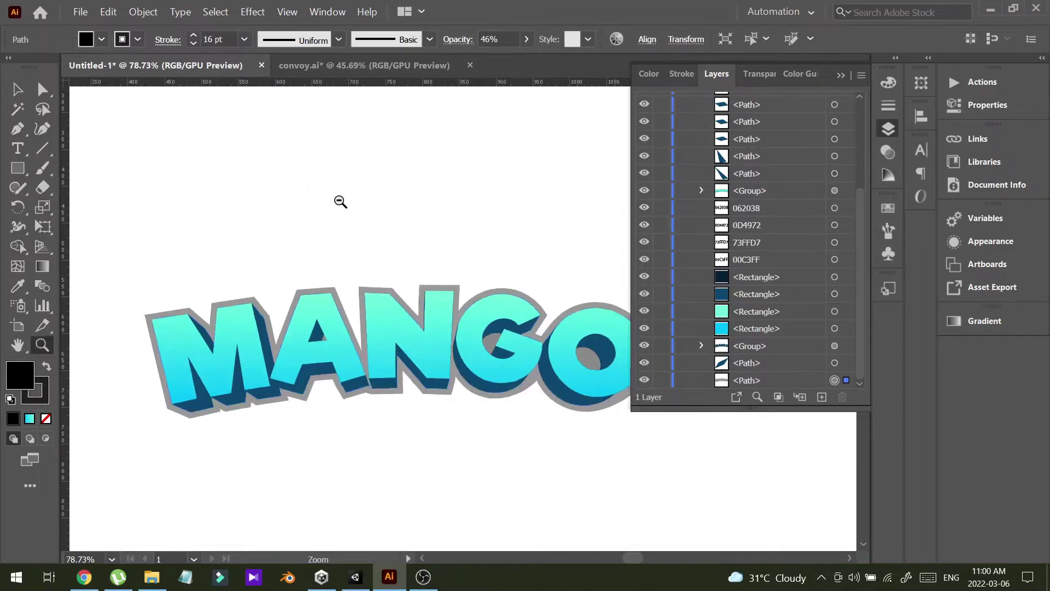
left_click(339, 202, "alt")
left_click_drag(298, 201, 303, 337)
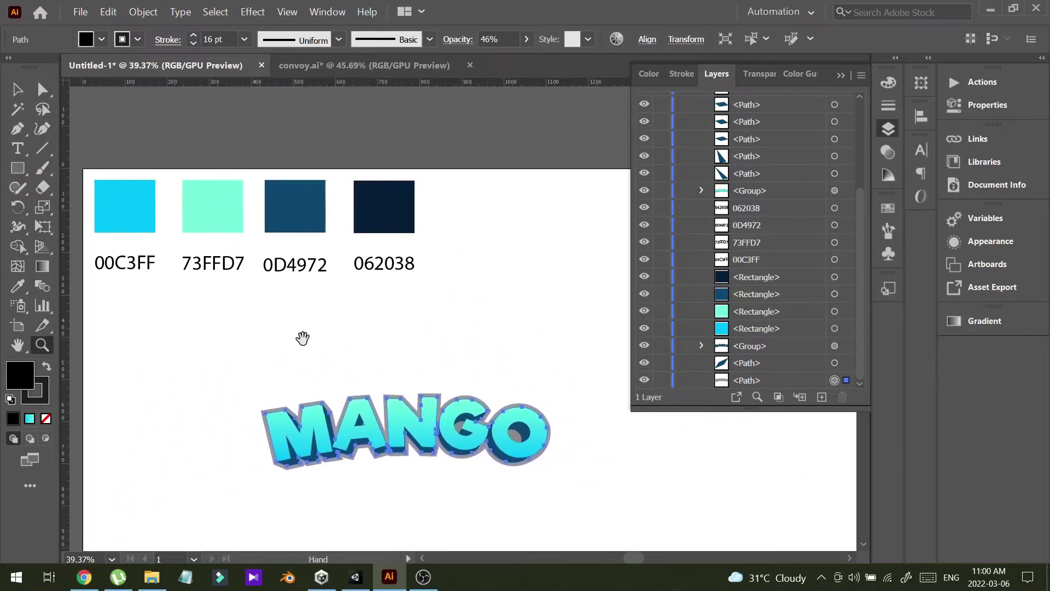
left_click(27, 287)
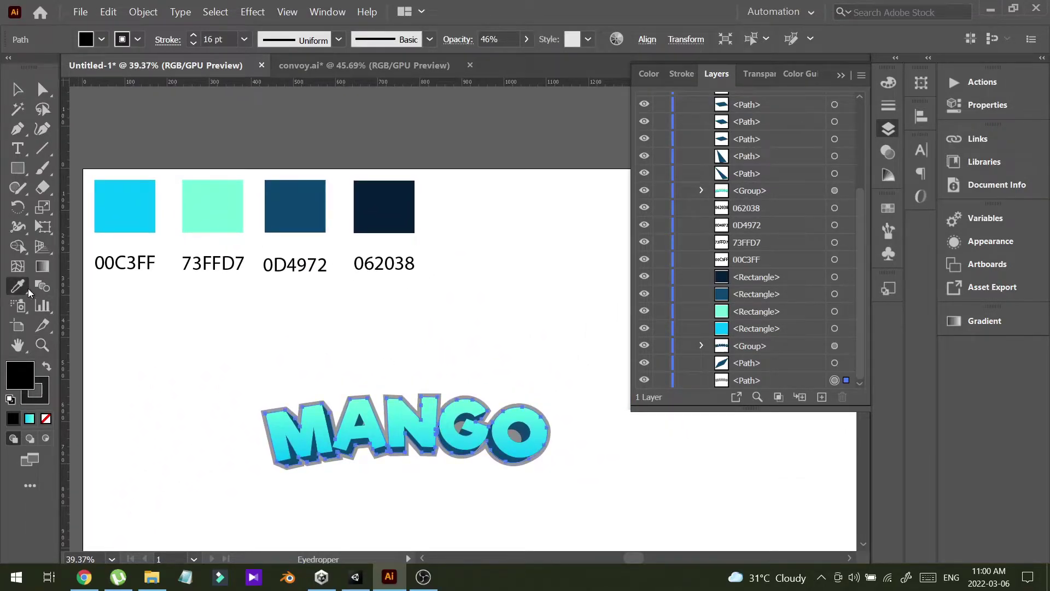
left_click(389, 201)
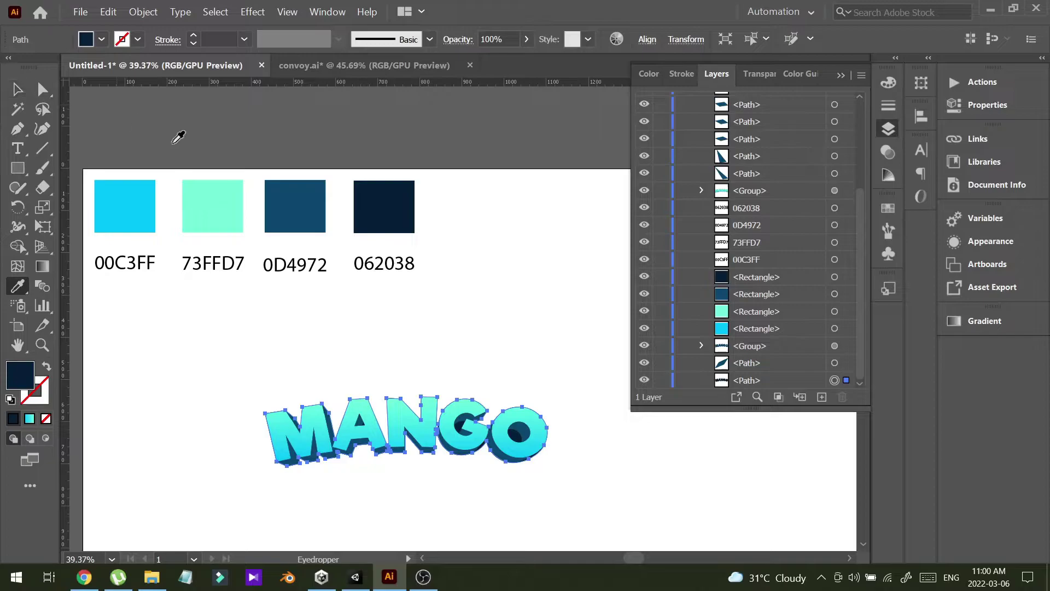
left_click(17, 90)
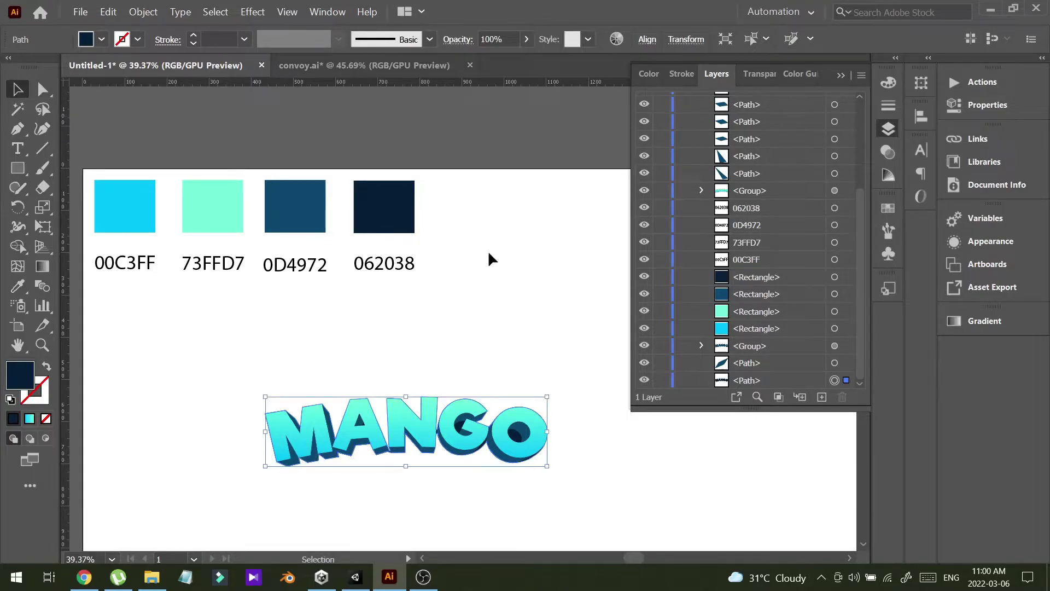
double_click(402, 218)
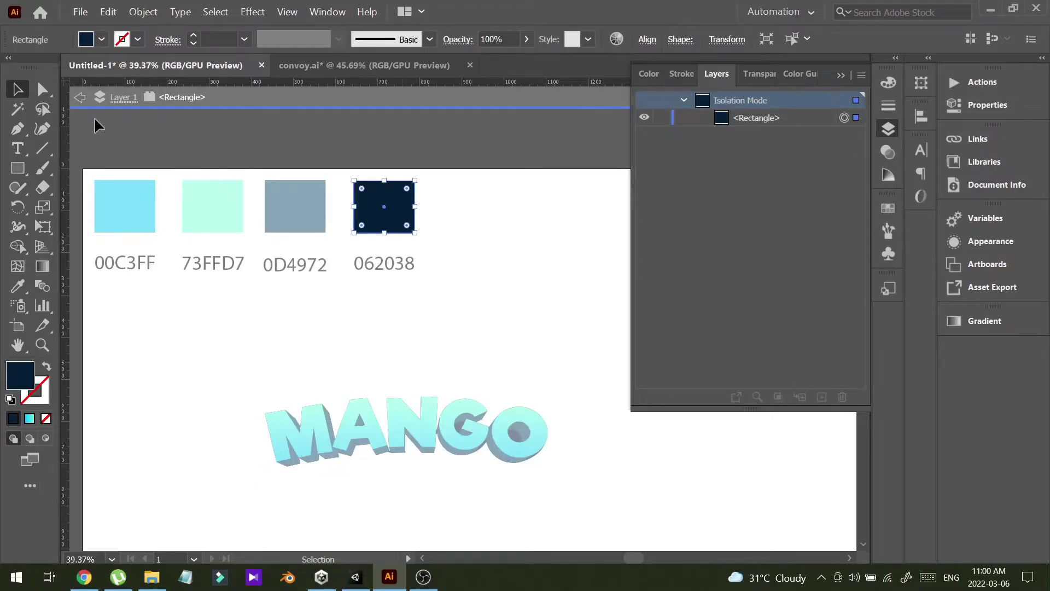
left_click(79, 100)
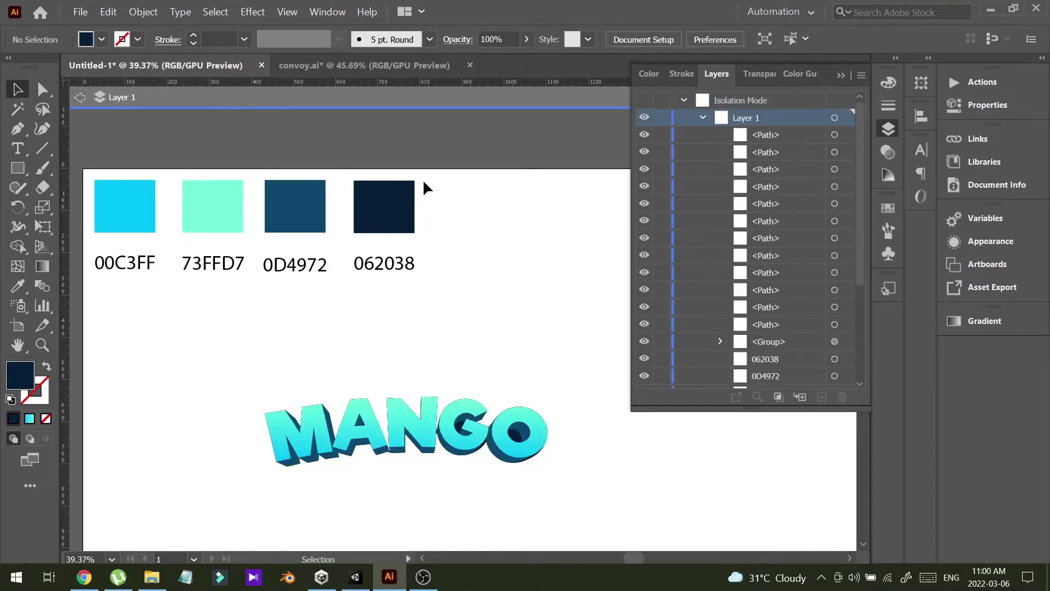
left_click(81, 99)
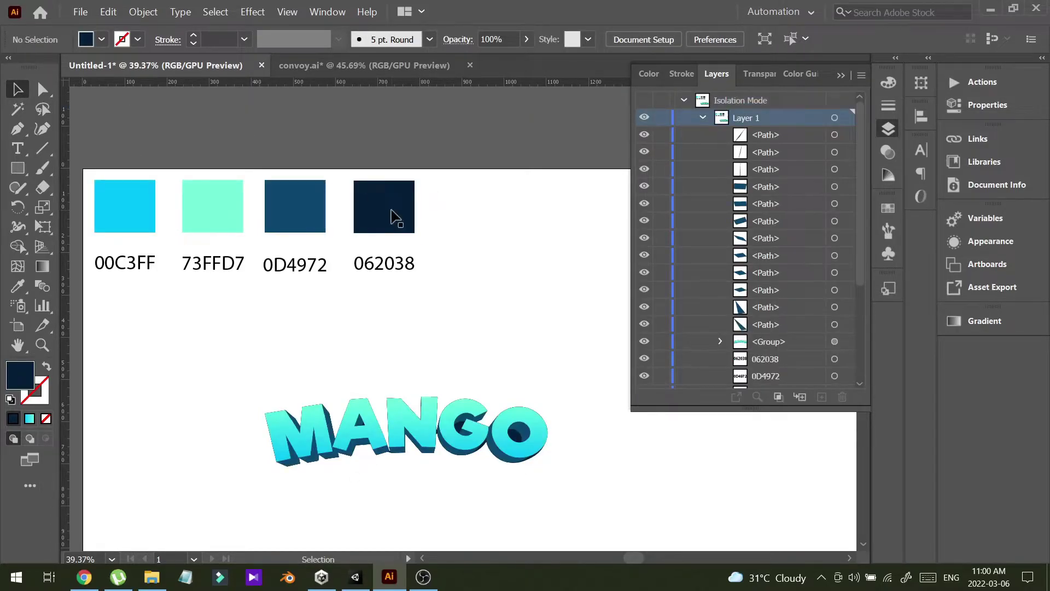
left_click(516, 436)
left_click(459, 280)
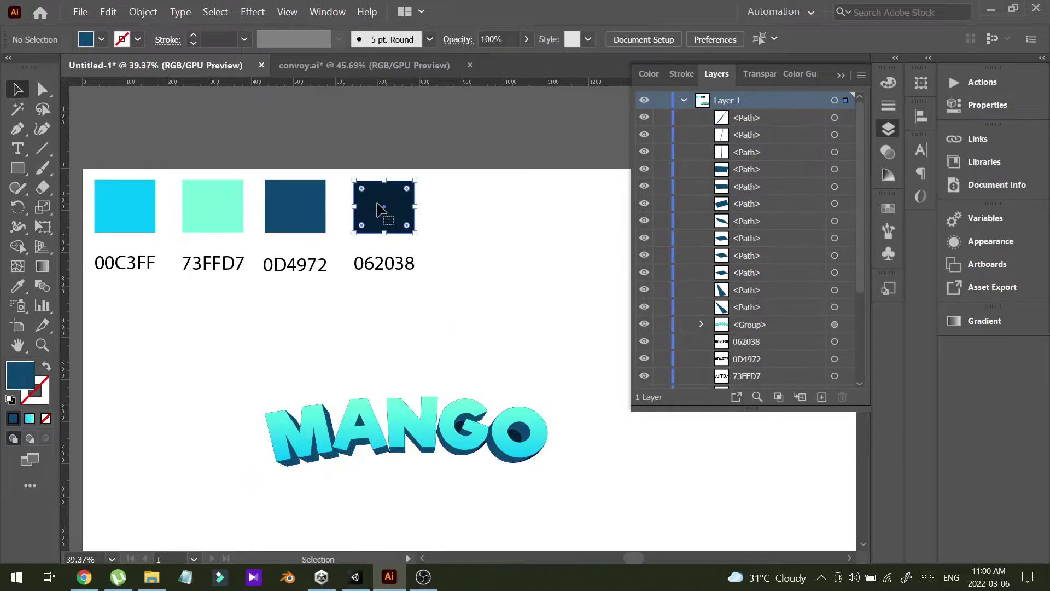
Copy the hex code 062038 from the dark navy swatch's fill colour.
double_click(383, 207)
left_click(80, 97)
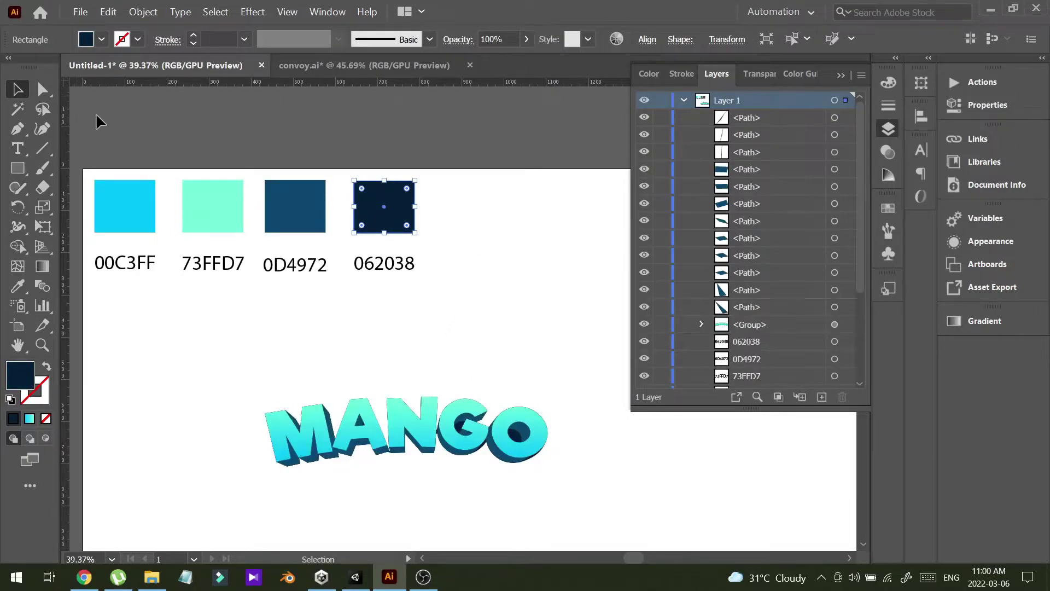
double_click(14, 375)
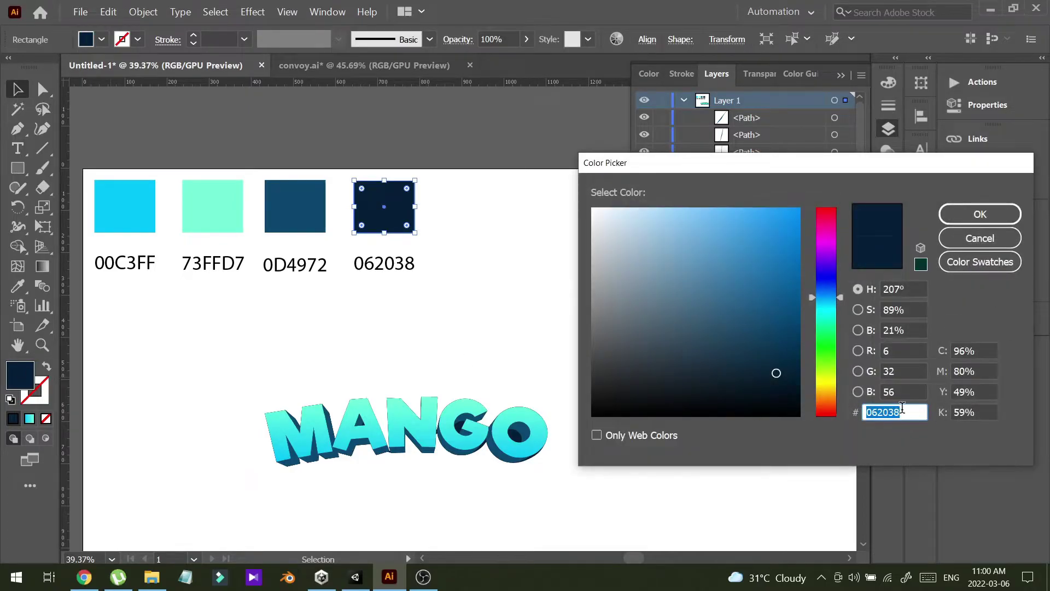
left_click(979, 237)
Select the outline path behind the word and set its stroke colour to 062038.
scroll(836, 326, "down", 3)
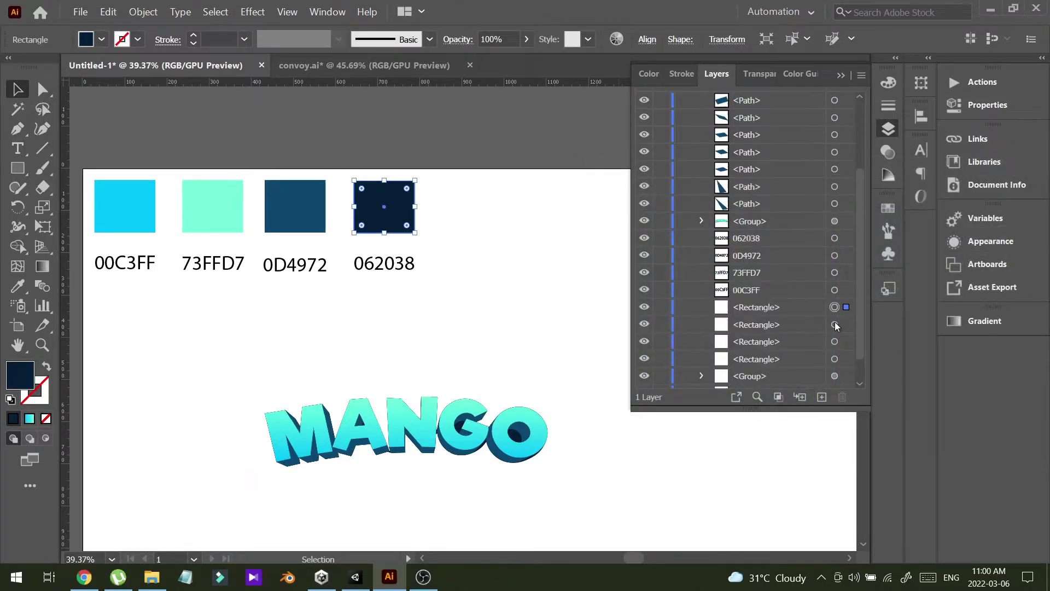
scroll(836, 337, "down", 1)
left_click(835, 380)
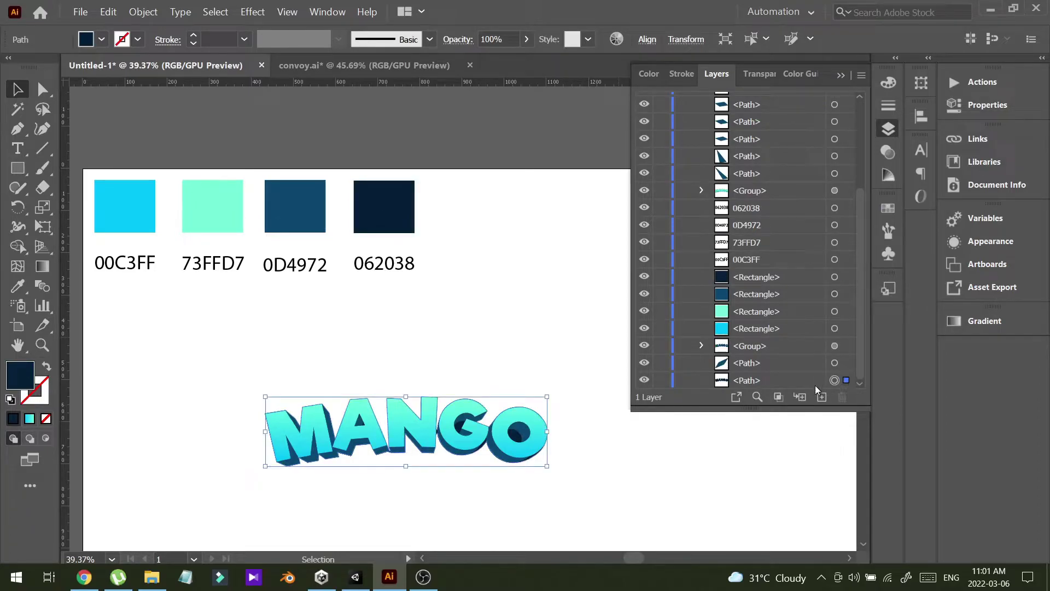
left_click(36, 395)
double_click(38, 396)
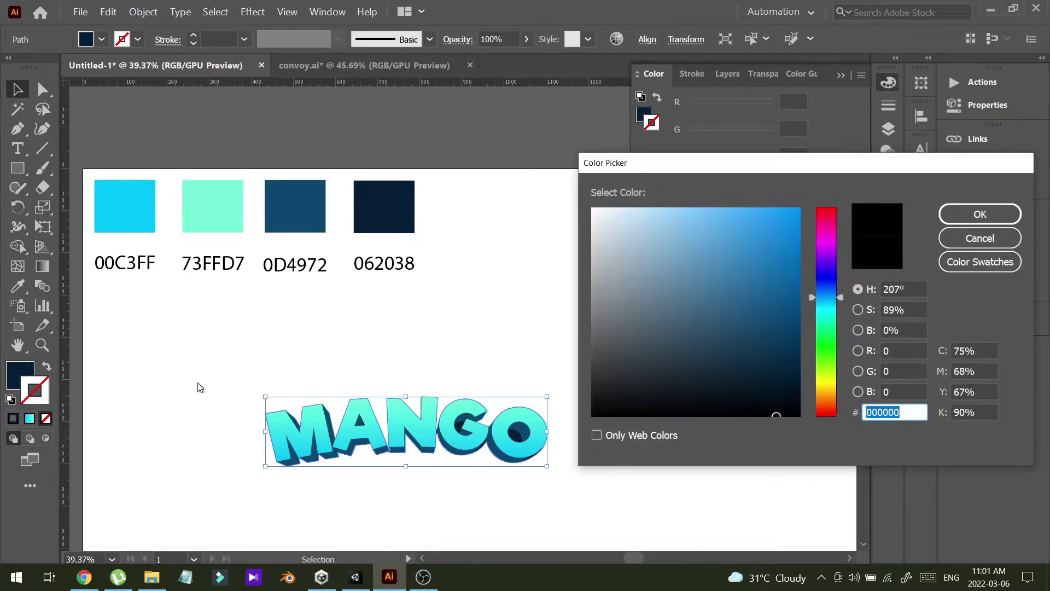
type("062038")
left_click(999, 222)
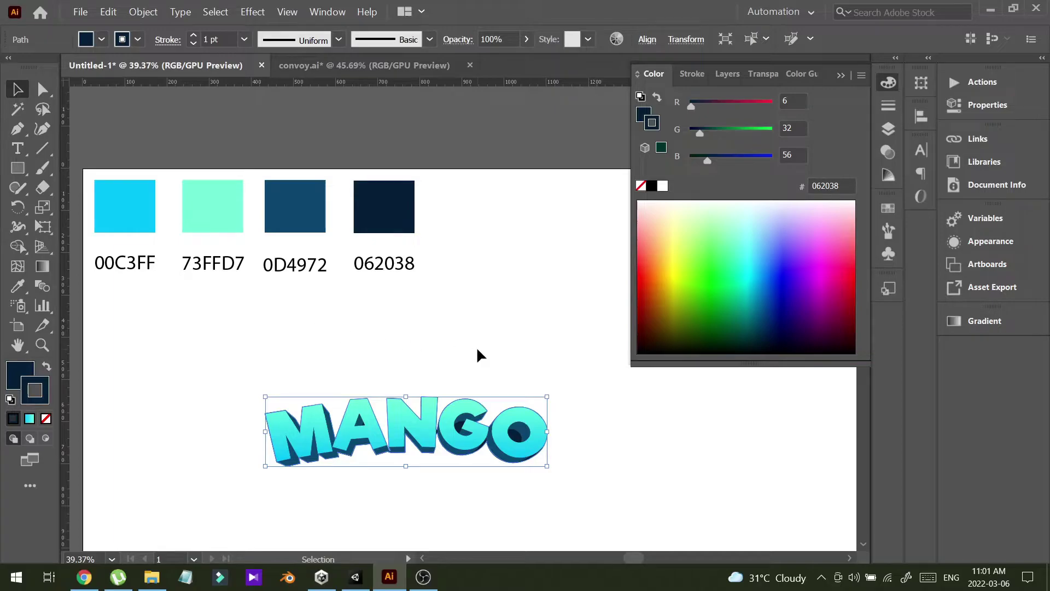
Increase the outline path's stroke weight to 38 pt and deselect it.
left_click(193, 36)
left_click(193, 36)
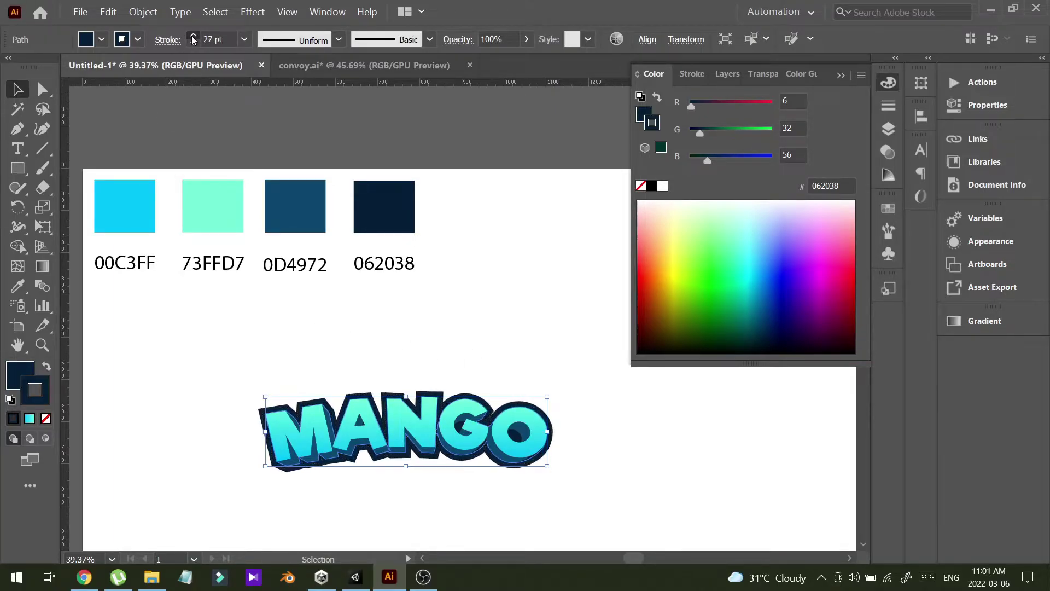
left_click(193, 36)
left_click(193, 36)
left_click(533, 343)
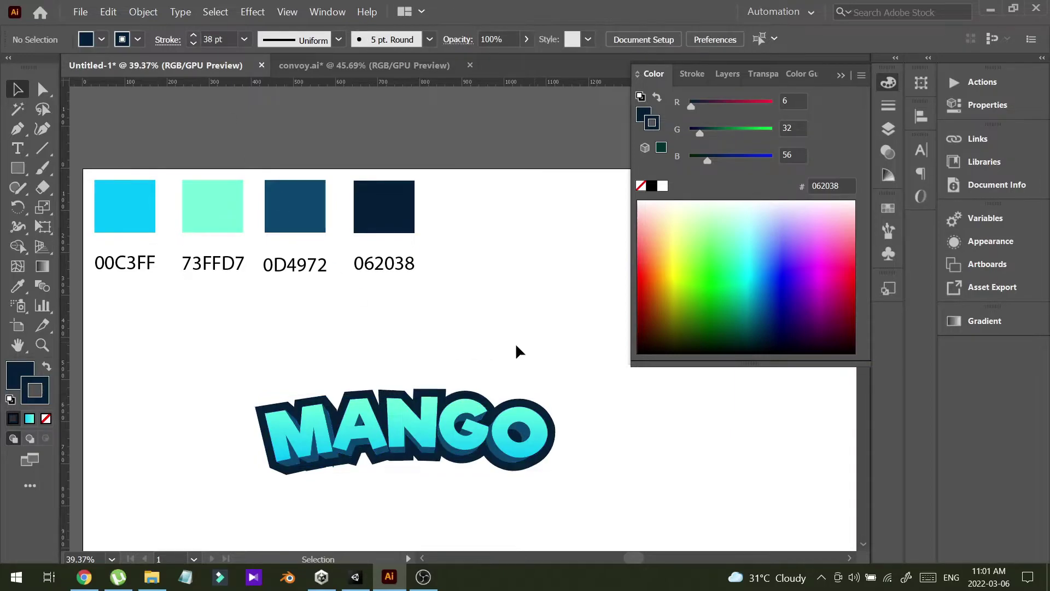
Select the dark outline path and try nudging it downward, clear of the letters around the M and A.
key("z")
left_click_drag(471, 361, 471, 299)
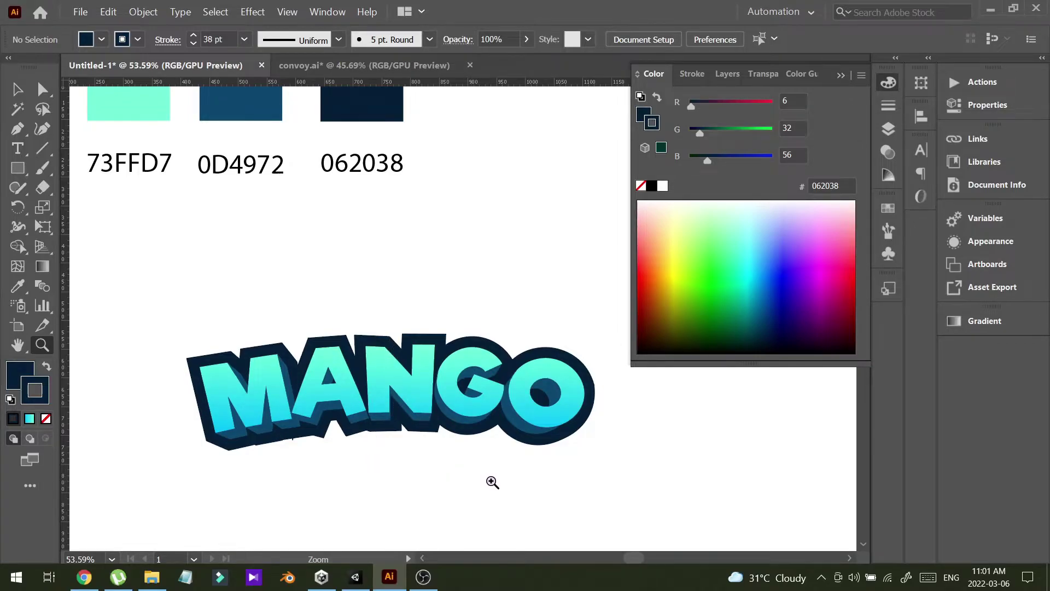
left_click_drag(492, 481, 533, 502)
left_click_drag(385, 491, 539, 487)
left_click(18, 89)
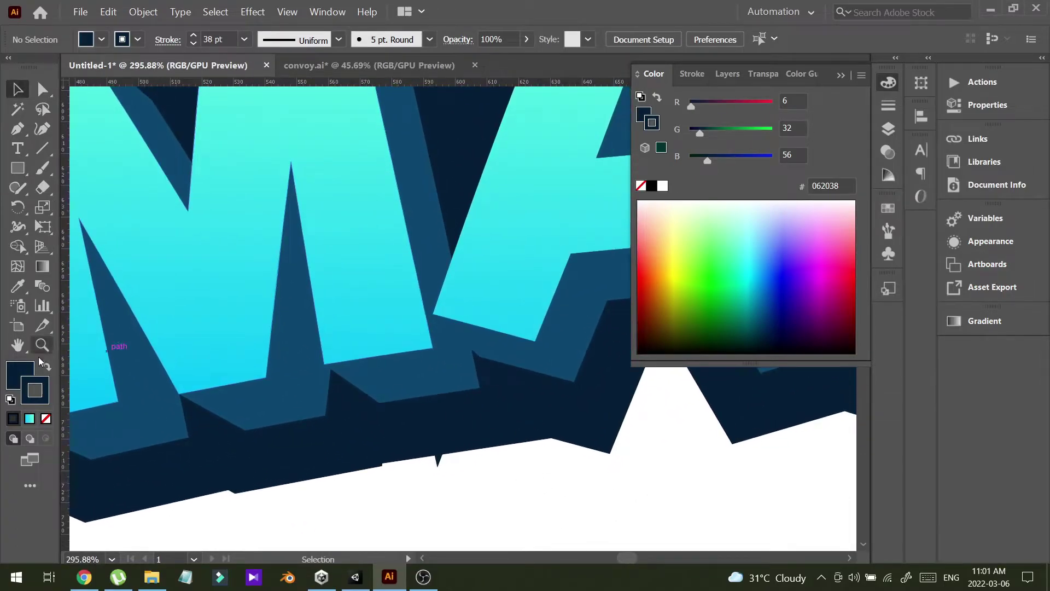
left_click(888, 129)
left_click(835, 380)
left_click(43, 129)
key("z")
left_click_drag(474, 344, 433, 278)
key("v")
left_click(434, 471)
left_click(433, 448)
key("shift+Down")
key("Down")
key("Down")
key("Down")
key("Down")
key("Down")
key("Down")
key("Down")
key("Down")
key("Down")
key("Down")
key("Down")
key("Down")
key("Down")
key("Down")
key("Down")
key("Down")
key("Down")
key("Down")
Undo the downward nudges of the outline path.
key("ctrl+z")
key("ctrl+z")
key("ctrl+z")
key("ctrl+z")
key("ctrl+z")
key("ctrl+z")
key("ctrl+z")
key("ctrl+z")
key("ctrl+z")
key("ctrl+z")
key("ctrl+z")
key("ctrl+z")
key("ctrl+z")
key("ctrl+z")
key("ctrl+z")
key("ctrl+z")
key("ctrl+z")
key("ctrl+z")
key("ctrl+z")
key("ctrl+z")
Try moving the whole outline path down away from the letters to reach its points, and undo the move.
key("z")
left_click_drag(262, 358, 142, 358)
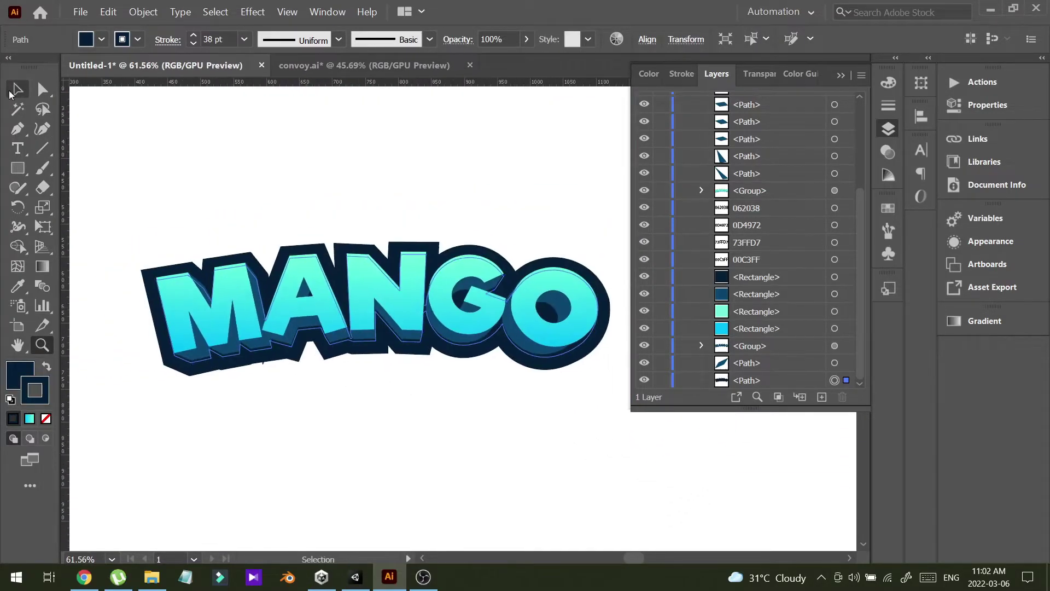
left_click(14, 92)
left_click_drag(320, 352, 330, 412)
key("z")
left_click_drag(248, 415, 328, 415)
left_click(40, 130)
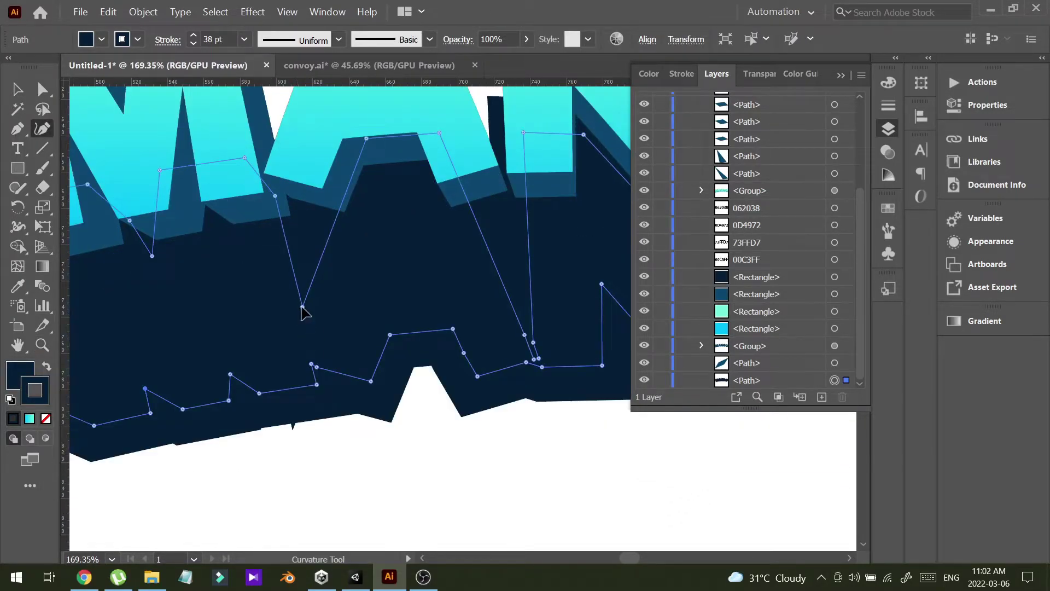
key("ctrl+z")
key("ctrl+z")
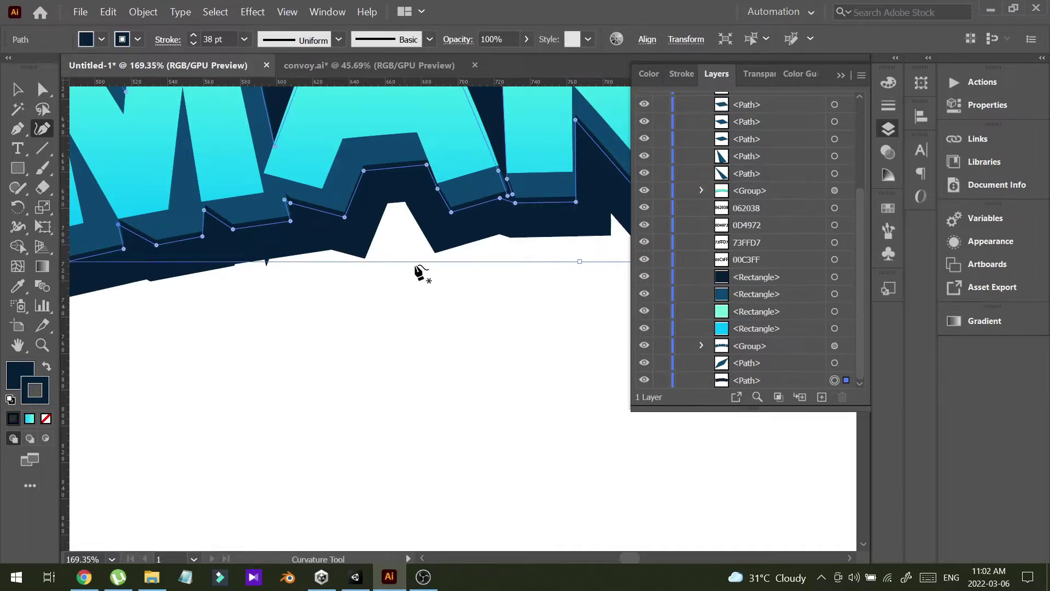
Examine the thick dark outline around the letters close up and as a whole, collapse the layer list and deselect the path.
key("z")
left_click_drag(420, 269, 381, 444)
left_click(382, 447)
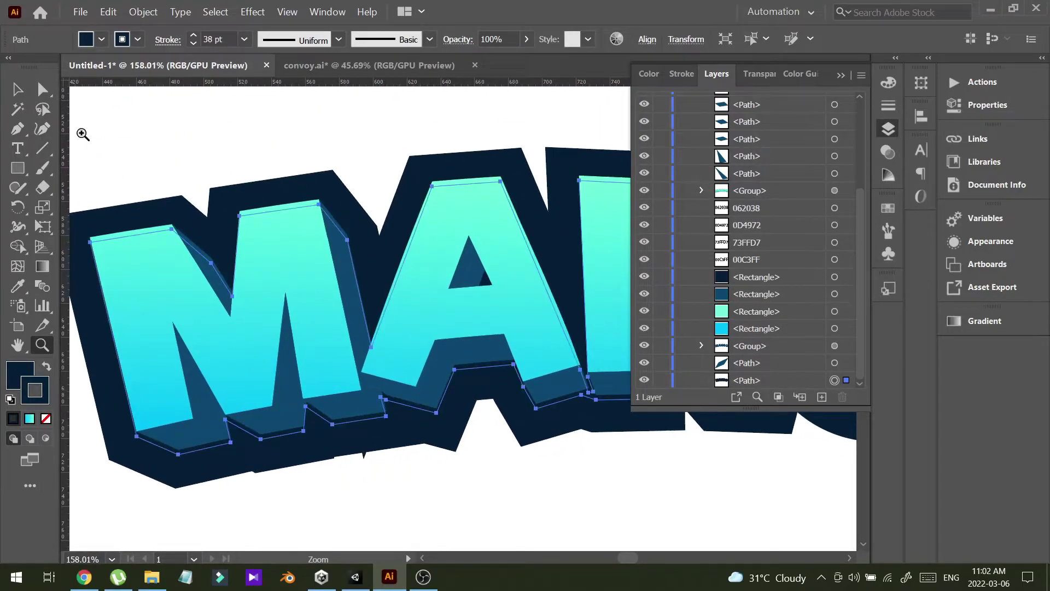
left_click(42, 129)
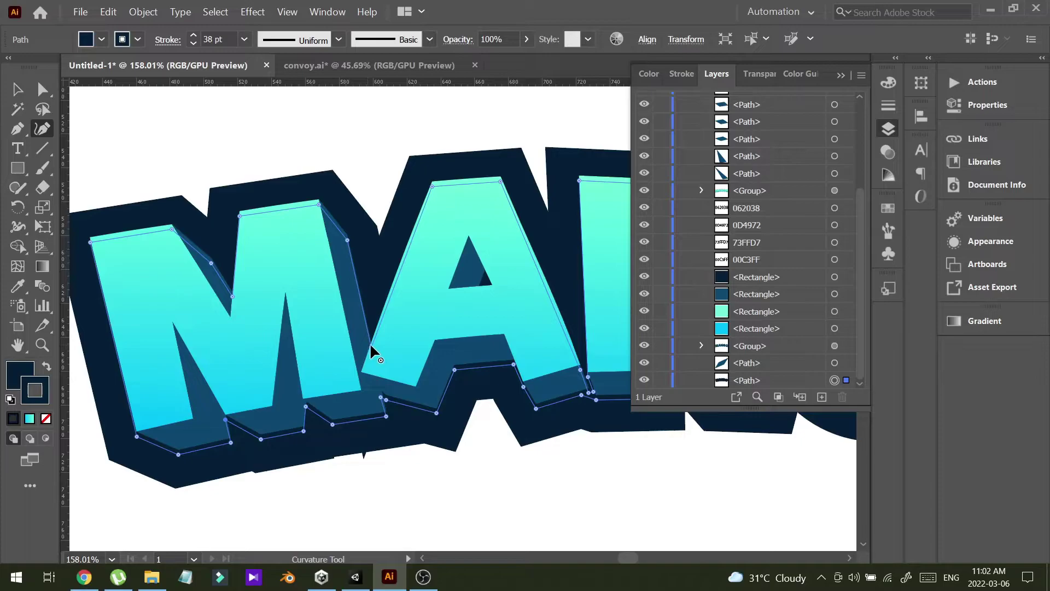
key("z")
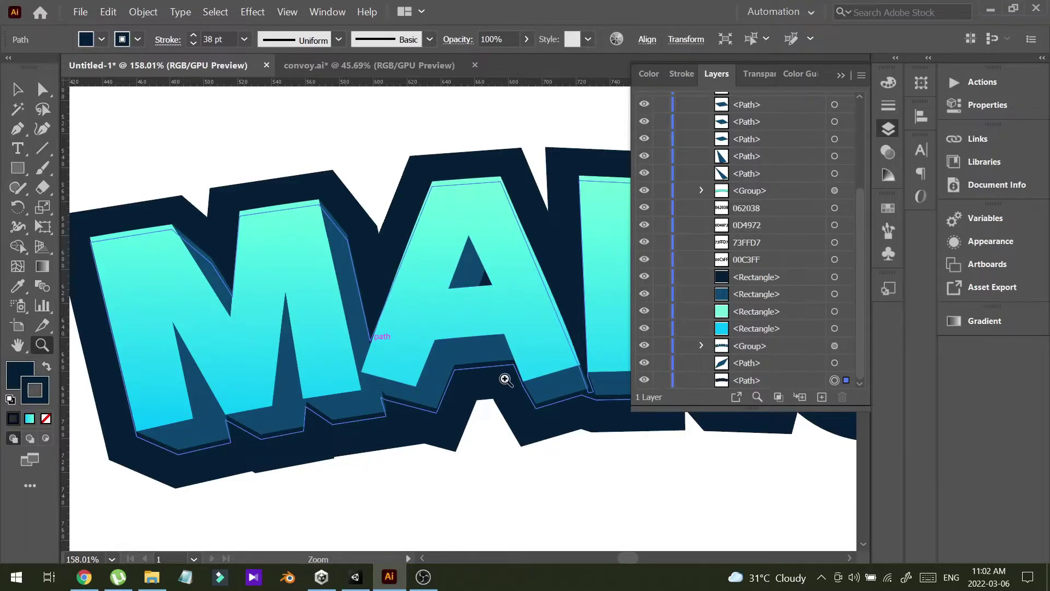
left_click_drag(506, 379, 415, 473)
left_click_drag(423, 464, 346, 448)
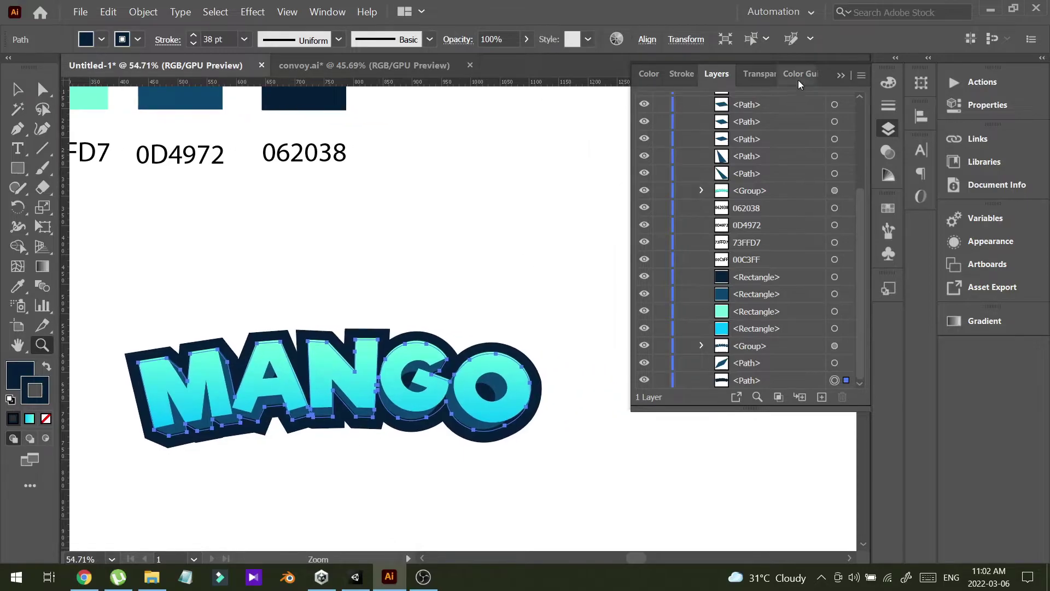
left_click(845, 73)
left_click_drag(429, 292, 487, 249)
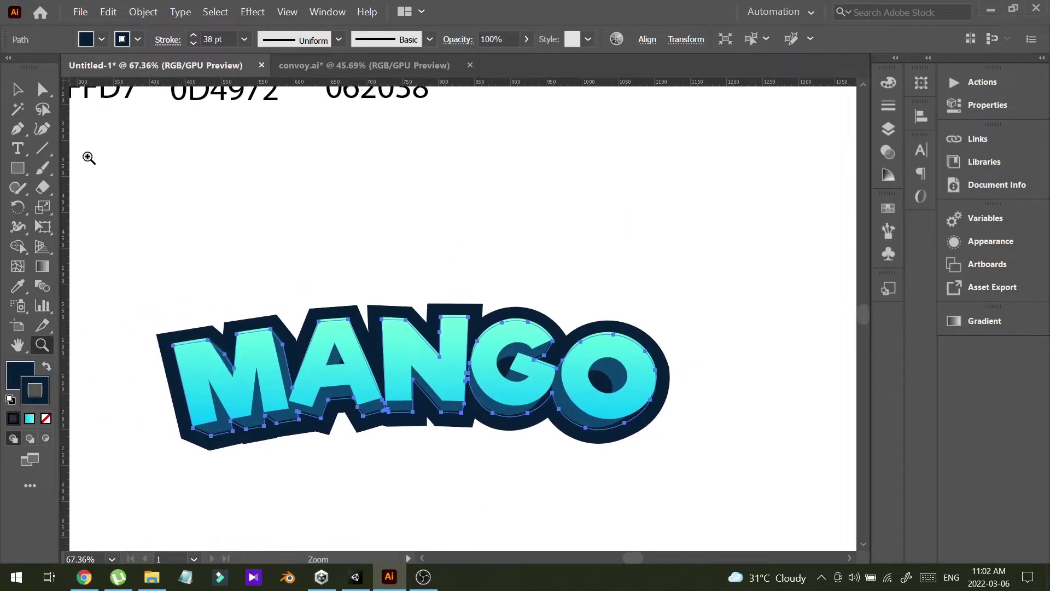
left_click(17, 89)
left_click(197, 159)
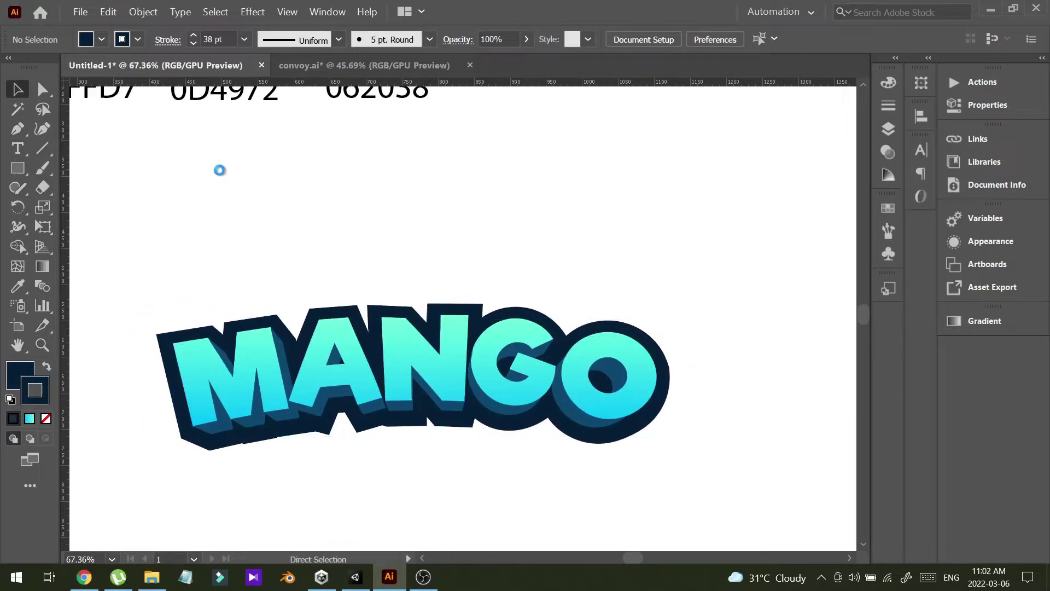
left_click(495, 377)
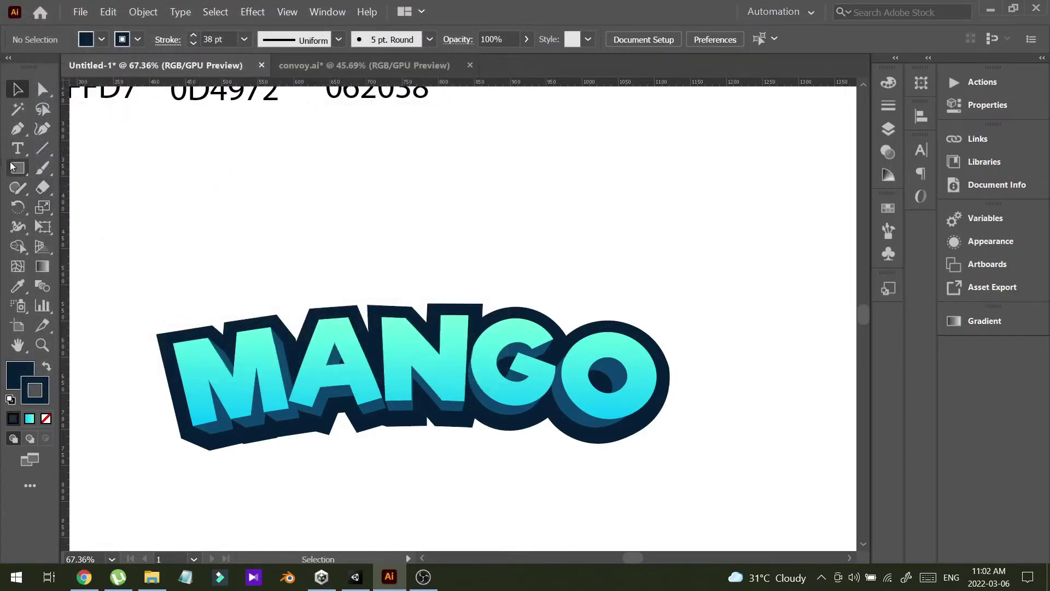
Draw a circle about 50 px wide above the M and give it a white fill and no stroke.
left_click_drag(11, 167, 125, 214)
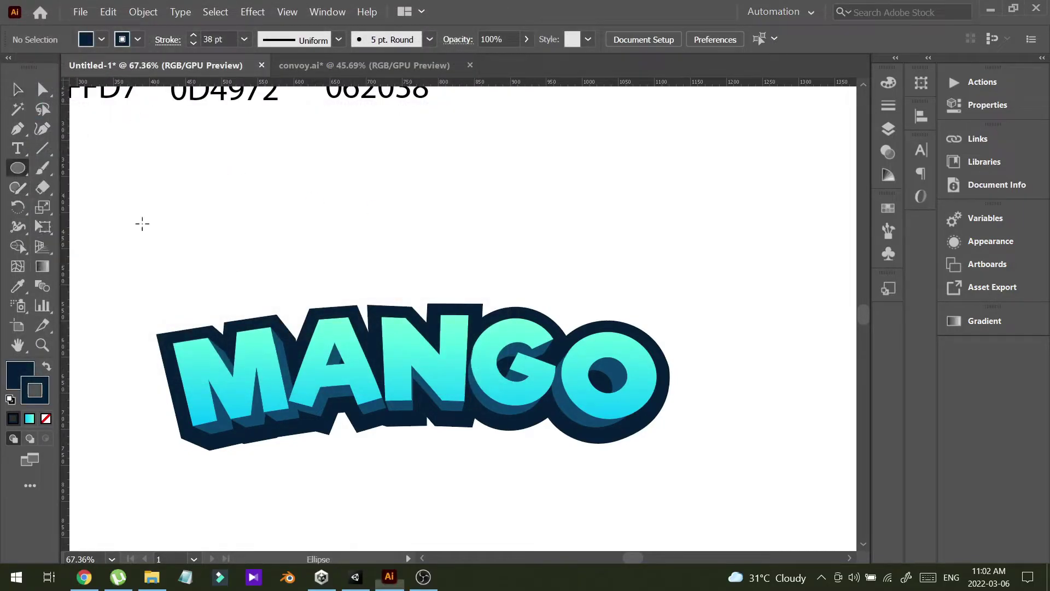
left_click_drag(202, 155, 251, 192)
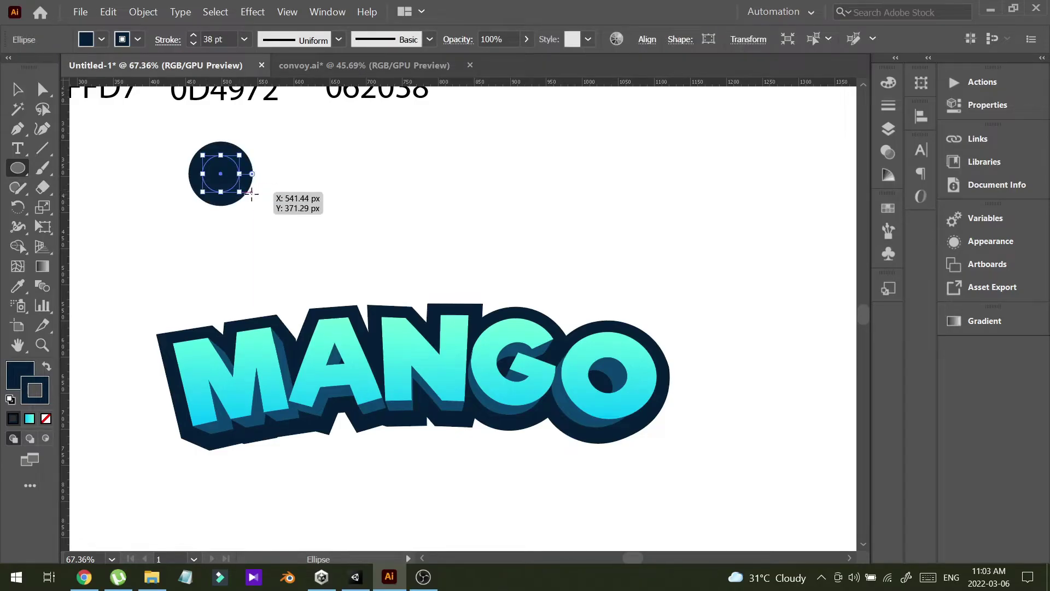
left_click(100, 40)
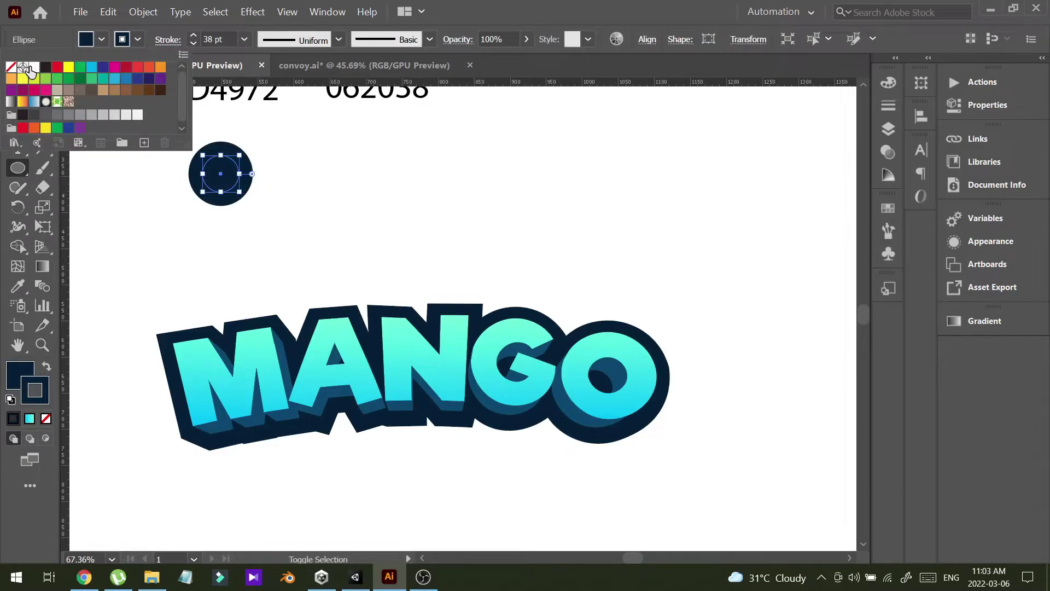
left_click(32, 68)
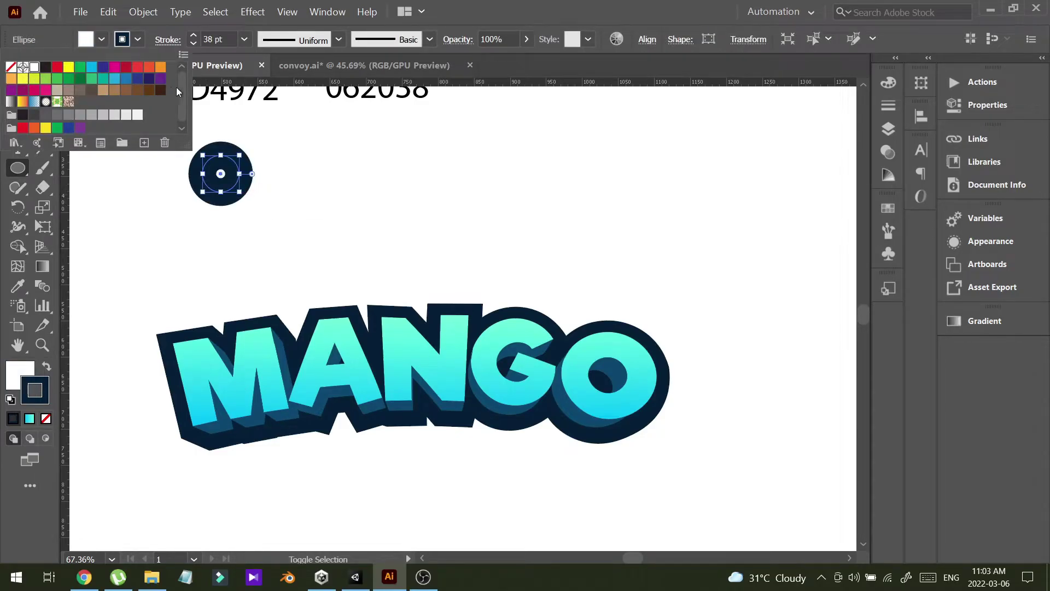
left_click(137, 39)
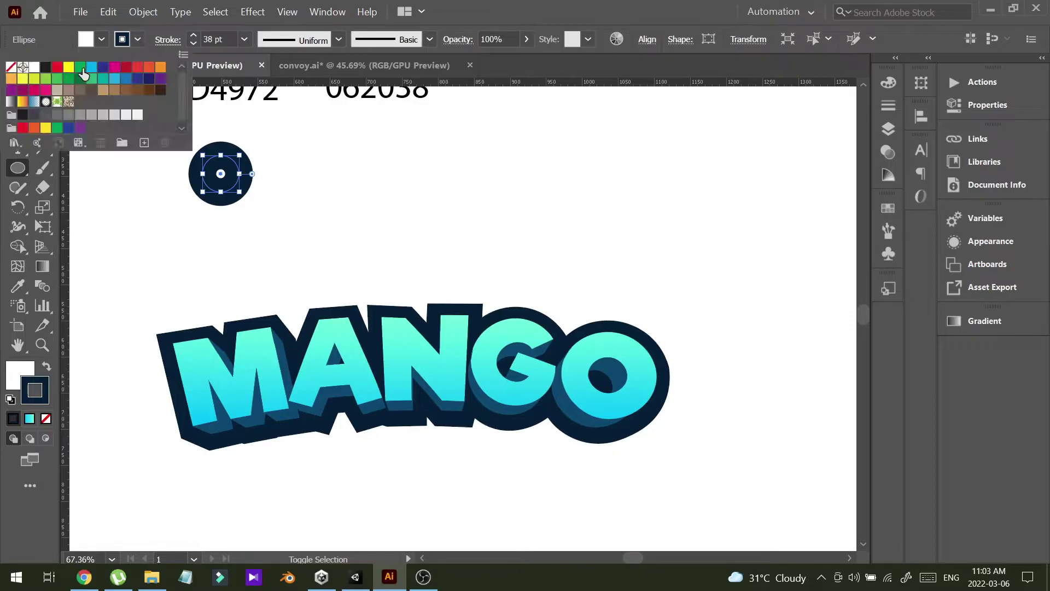
left_click(11, 68)
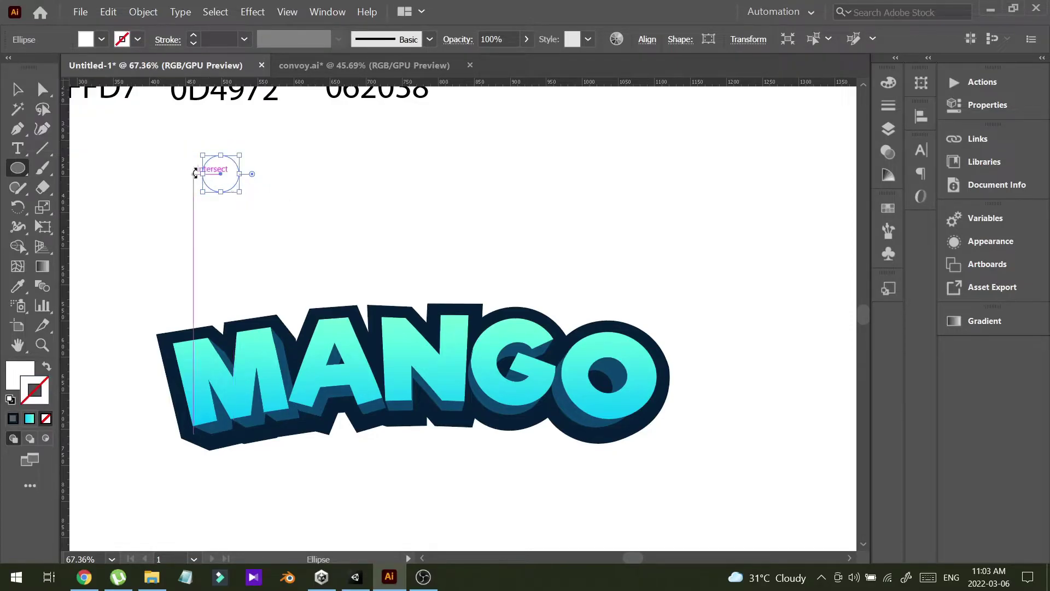
Move the white circle off the artboard onto the dark area below it and deselect it.
left_click(18, 89)
left_click(388, 184, "alt")
left_click_drag(357, 249, 398, 225)
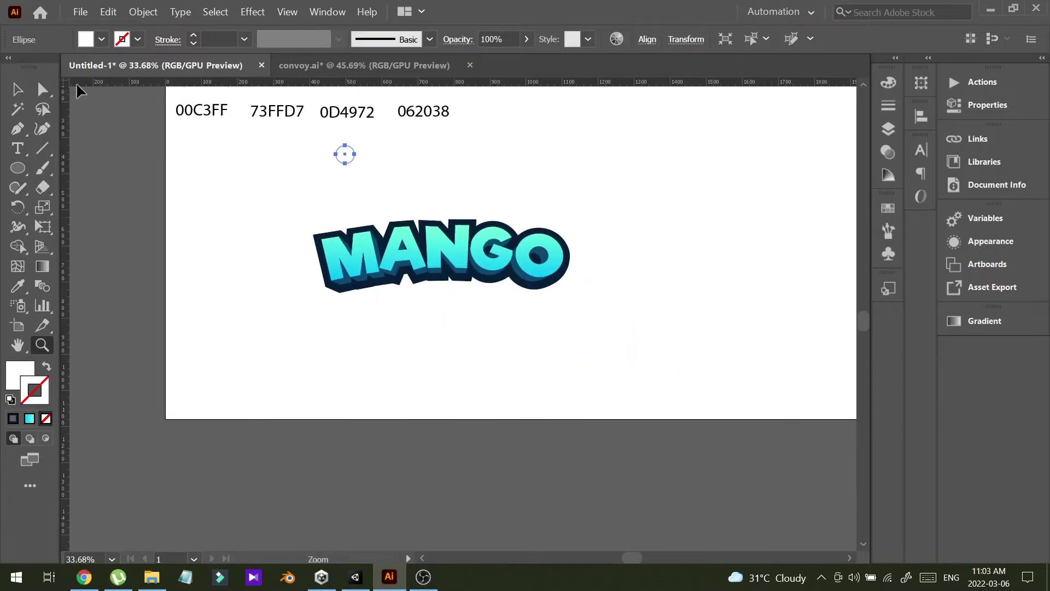
key("v")
left_click_drag(345, 153, 303, 451)
left_click(290, 506)
key("ctrl+space")
left_click_drag(308, 488, 468, 387)
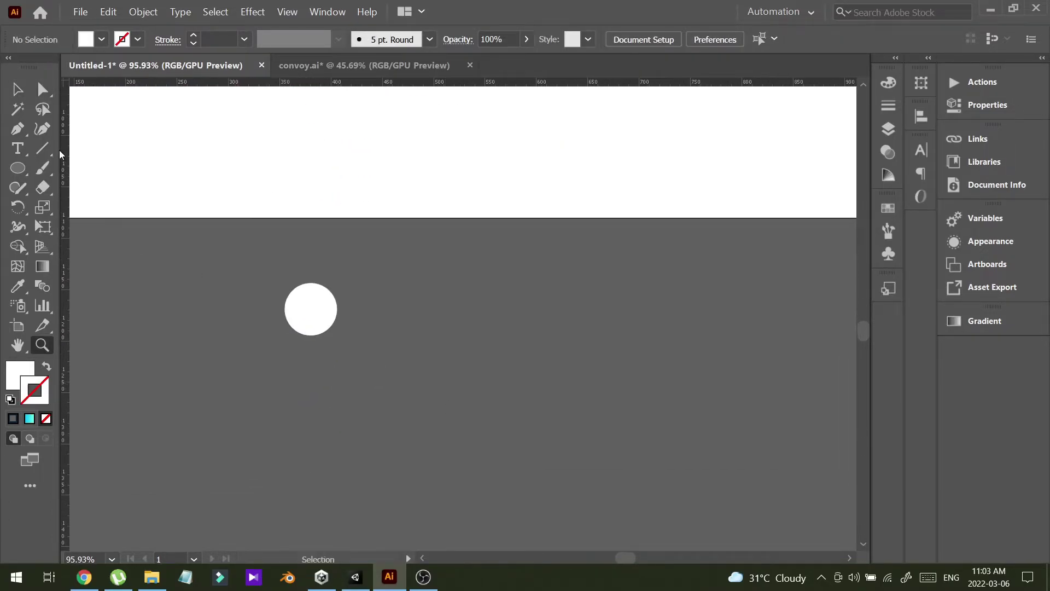
Duplicate the white circle several times below the artboard to build a loose set of circles.
left_click(15, 88)
left_click(320, 321)
left_click_drag(319, 321, 389, 390)
left_click_drag(389, 387, 476, 328)
left_click_drag(476, 328, 471, 475)
left_click(372, 411)
left_click_drag(394, 435, 468, 402)
Scale the circle copies to varied sizes, shrinking several and enlarging others.
left_click(319, 298)
left_click_drag(310, 283, 313, 293)
left_click(297, 386)
left_click_drag(292, 361, 296, 378)
left_click_drag(352, 414, 353, 413)
left_click(383, 378)
left_click_drag(382, 353, 383, 363)
left_click(454, 460)
left_click_drag(455, 435, 455, 444)
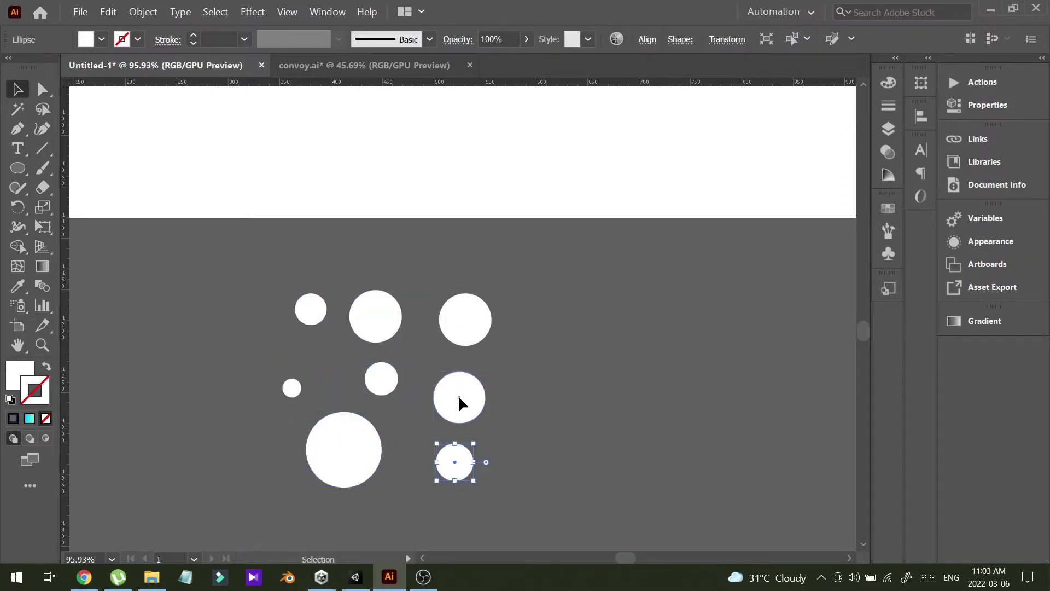
left_click(459, 395)
left_click_drag(460, 371, 459, 368)
left_click(465, 319)
left_click_drag(450, 422, 450, 421)
Rearrange the differently sized circles into a compact cluster, filling the gaps between the larger ones with small circles.
left_click_drag(465, 319, 419, 379)
left_click_drag(375, 316, 374, 359)
left_click_drag(314, 304, 310, 395)
left_click_drag(388, 405, 326, 365)
left_click_drag(412, 461, 399, 522)
left_click_drag(347, 396, 436, 483)
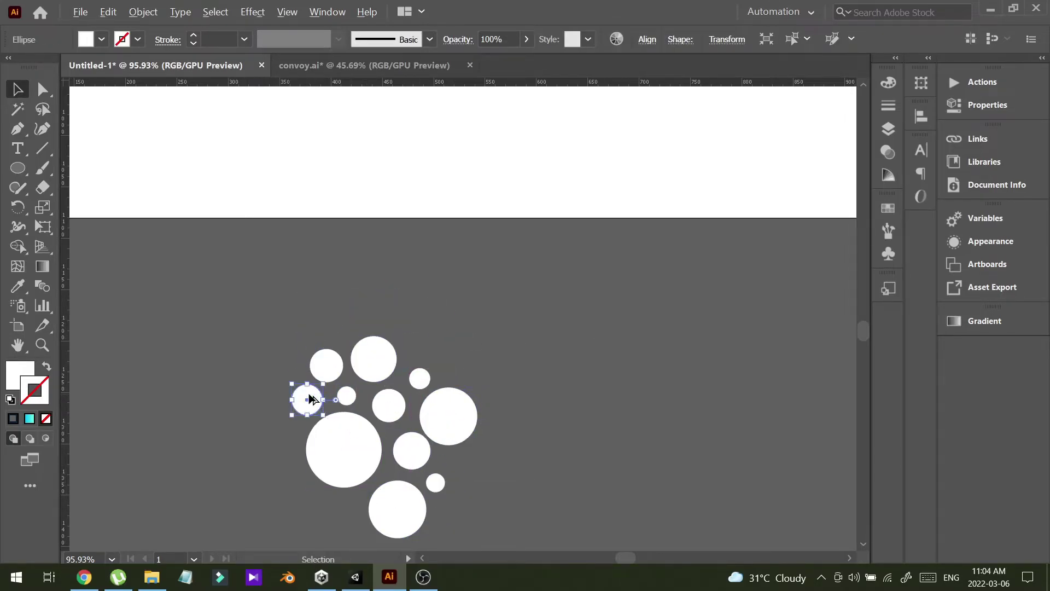
Add another small circle to the cluster's edge and duplicate the whole cluster sideways to widen it.
left_click_drag(310, 399, 472, 468)
left_click(558, 383)
left_click_drag(590, 340, 363, 472)
left_click_drag(301, 404, 411, 506)
left_click_drag(367, 458, 409, 452)
left_click(454, 426)
Delete the overlapping circles where the two clusters meet and reposition the neighbouring ones so they stay separate.
scroll(426, 449, "up", 5)
left_click(403, 335)
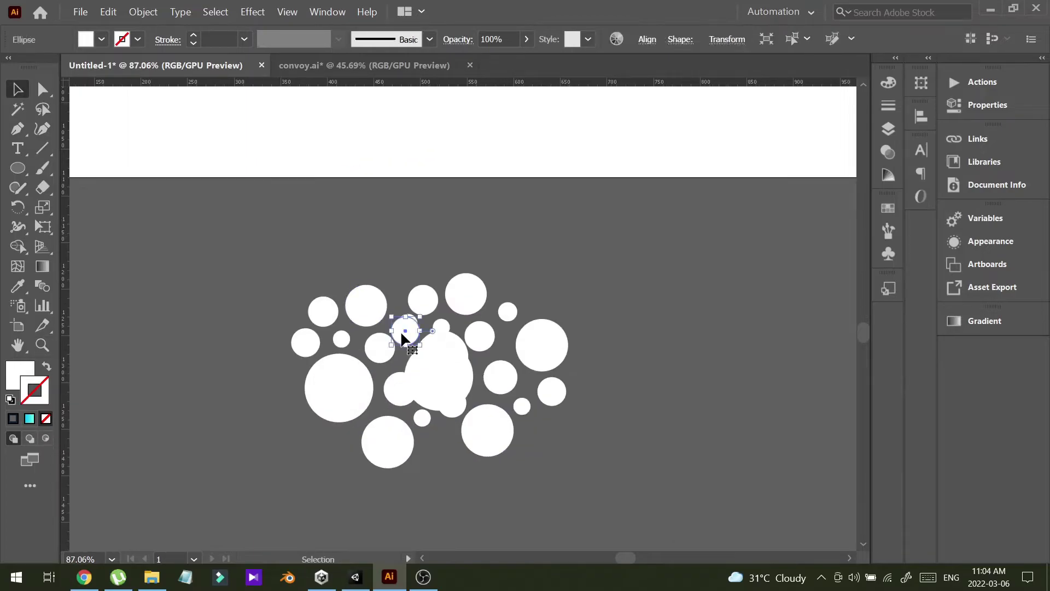
key("Delete")
left_click(452, 411)
key("Delete")
left_click_drag(450, 339, 420, 351)
left_click_drag(423, 300, 413, 315)
left_click(441, 459)
Select all the white circles below the artboard and group them.
left_click_drag(519, 442, 476, 445)
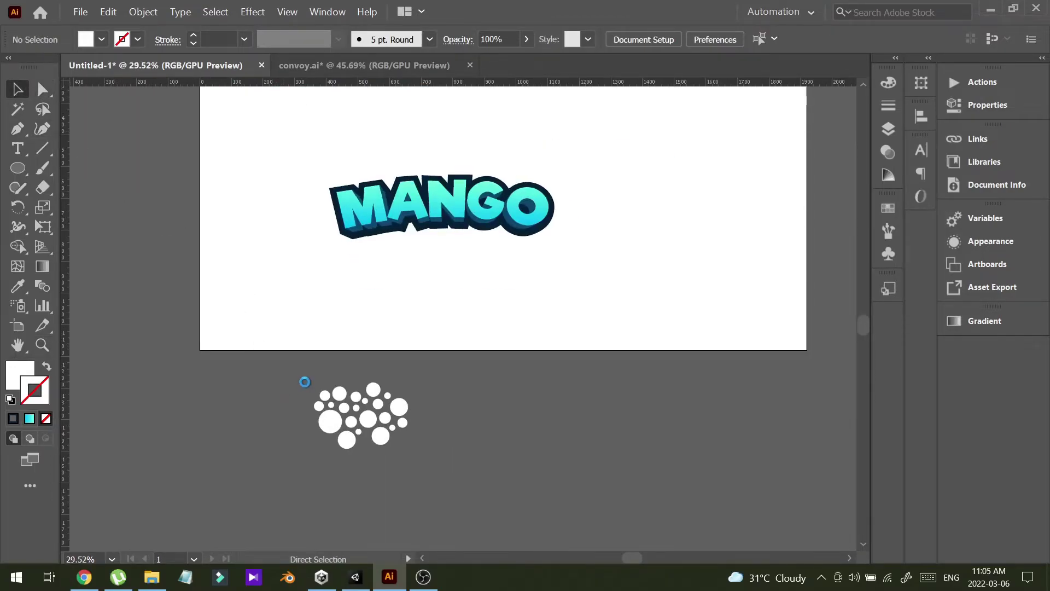
key("ctrl+s")
left_click(490, 369)
left_click_drag(298, 377, 464, 472)
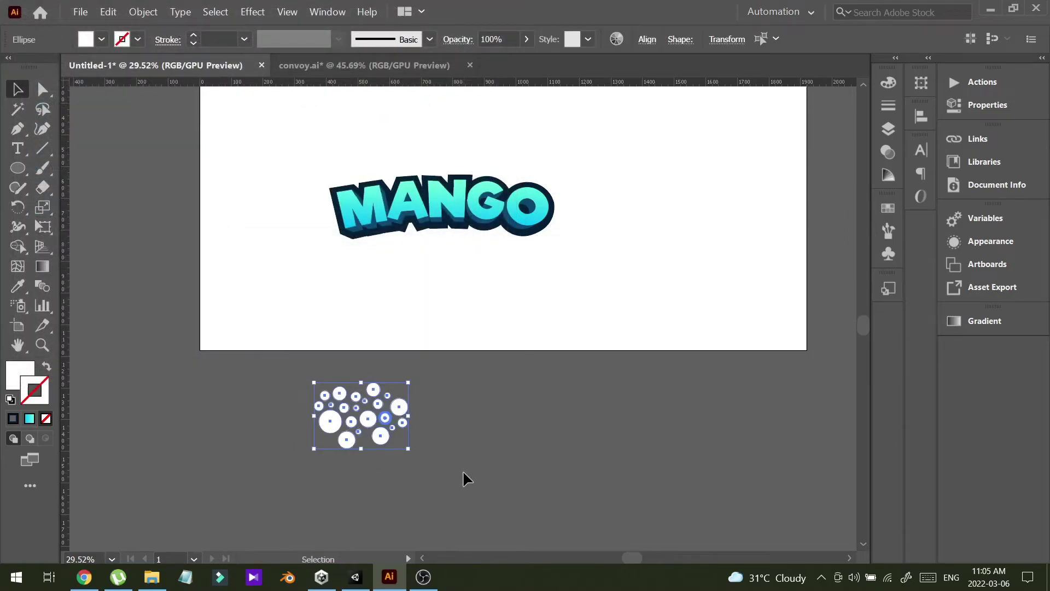
left_click(155, 14)
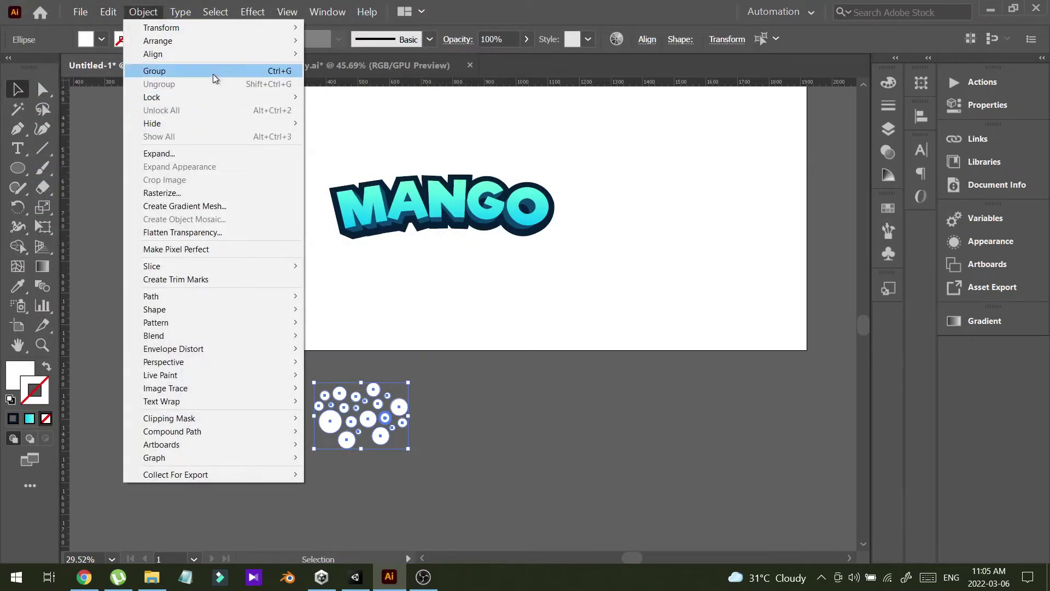
left_click(215, 71)
left_click(574, 407)
Place three copies of the circle group side by side across the upper part of the MANGO letters.
left_click_drag(390, 427, 376, 182)
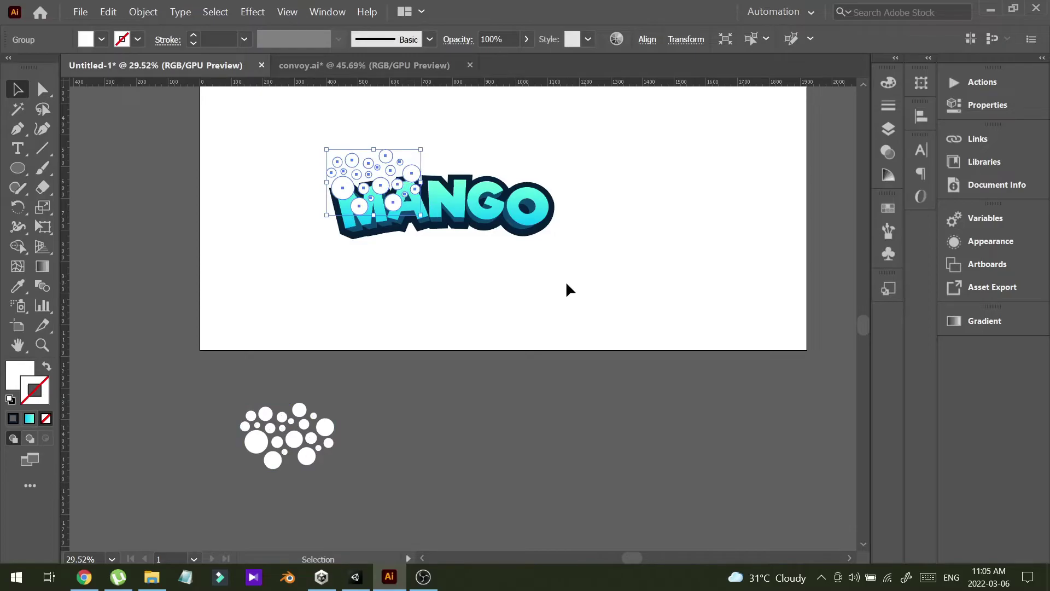
left_click(304, 441)
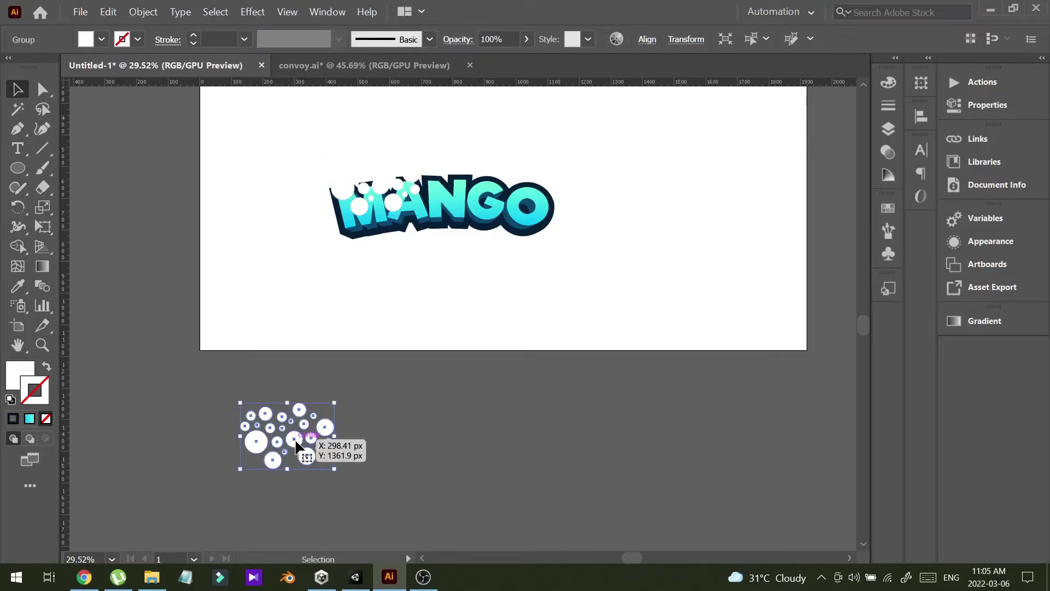
left_click_drag(304, 441, 474, 182)
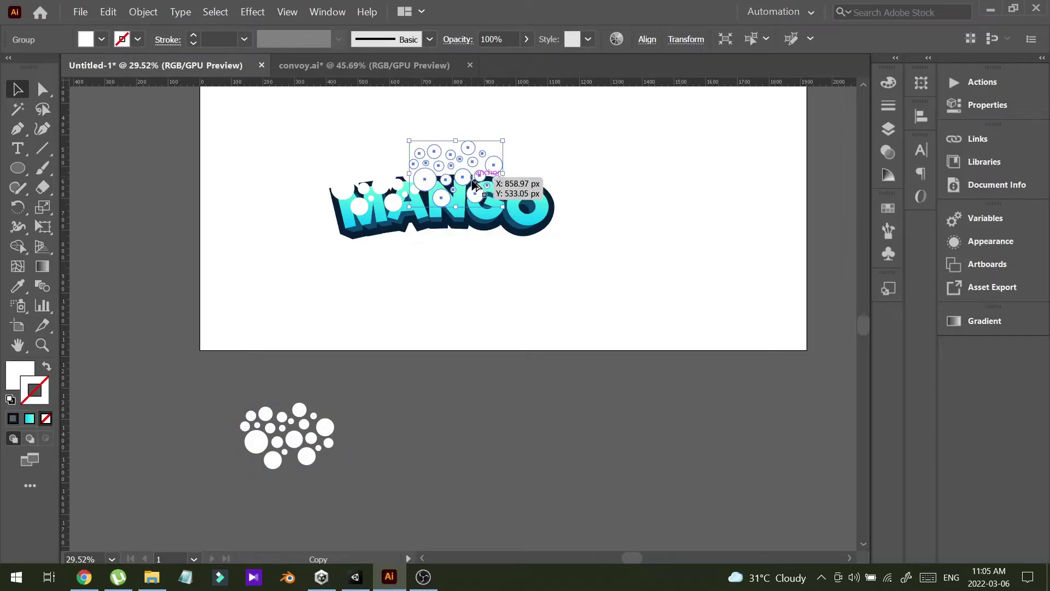
left_click(294, 440)
left_click_drag(304, 441, 542, 180)
left_click(542, 446)
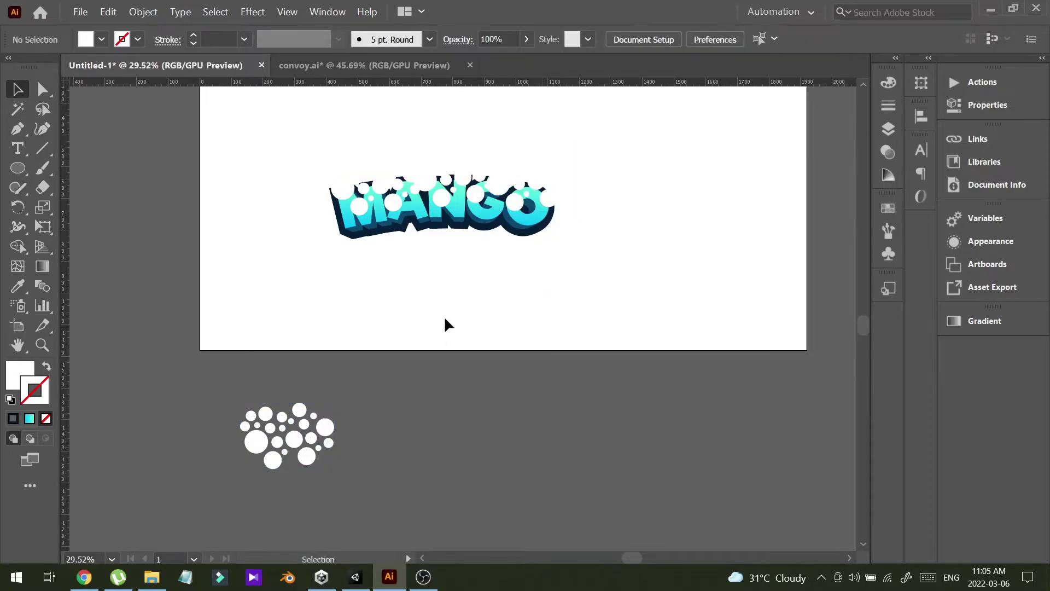
Select the MANGO lettering together with its circle groups and place it on the dark area below the artboard.
key("z")
left_click_drag(394, 157, 499, 141)
key("space")
left_click_drag(498, 157, 443, 246)
left_click_drag(515, 218, 378, 273)
key("space")
left_click_drag(448, 348, 344, 299)
left_click(18, 94)
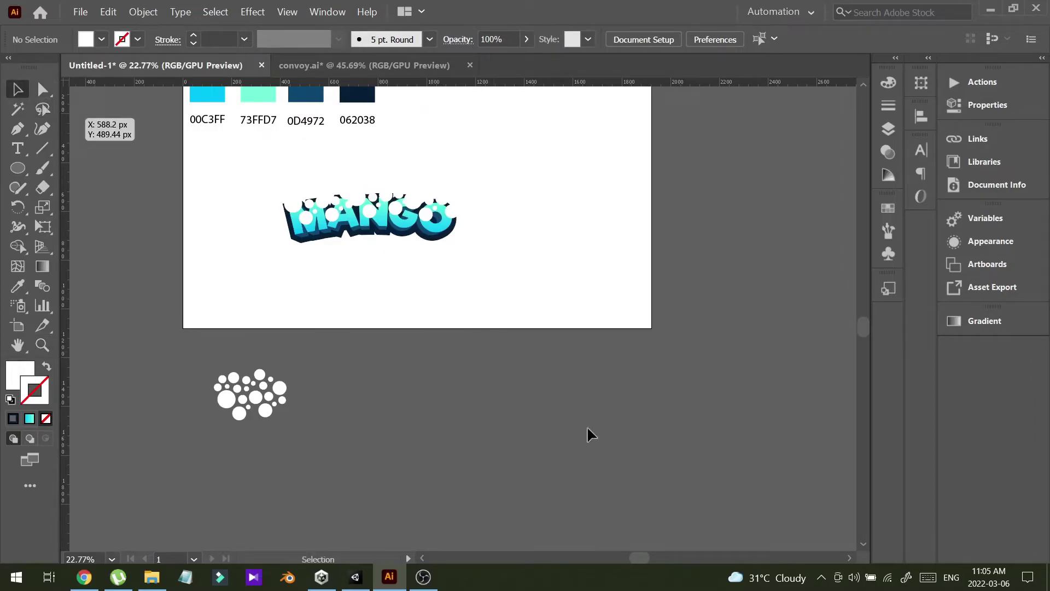
left_click_drag(637, 372, 275, 150)
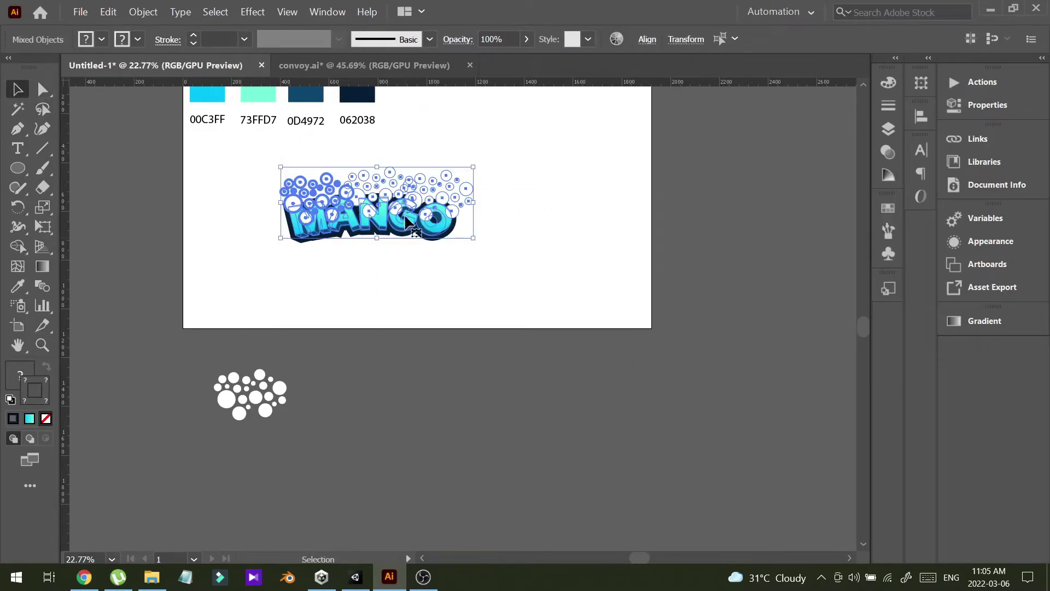
left_click_drag(405, 216, 650, 467)
left_click(779, 448)
Select the gradient letter fronts with the leftmost circle group and split off the circle parts outside the M with Shape Builder.
key("z")
key("space")
left_click_drag(650, 468, 685, 459)
key("space")
key("space")
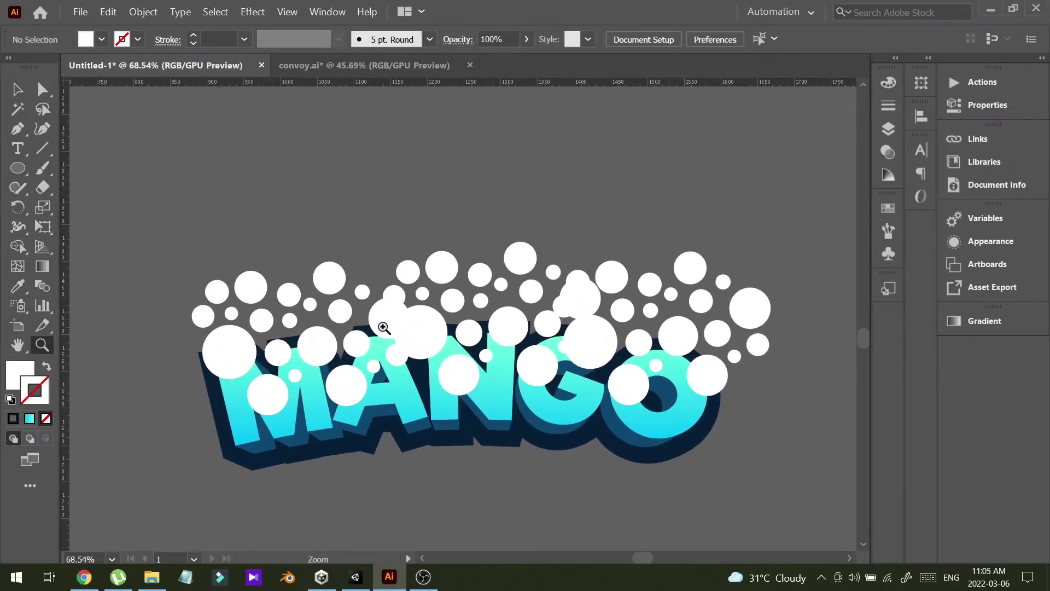
left_click(18, 89)
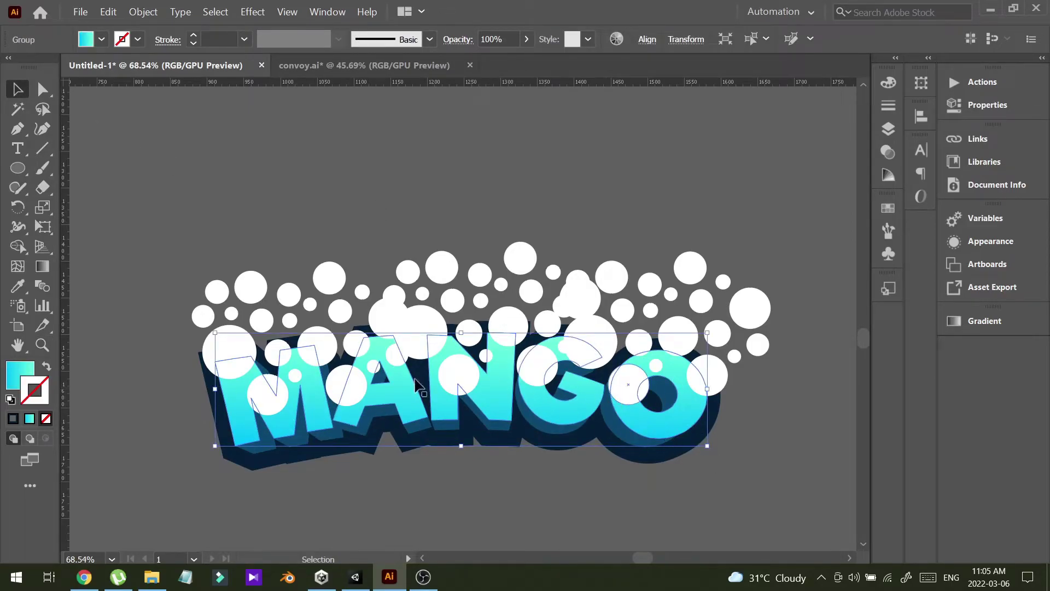
left_click(256, 289, "shift")
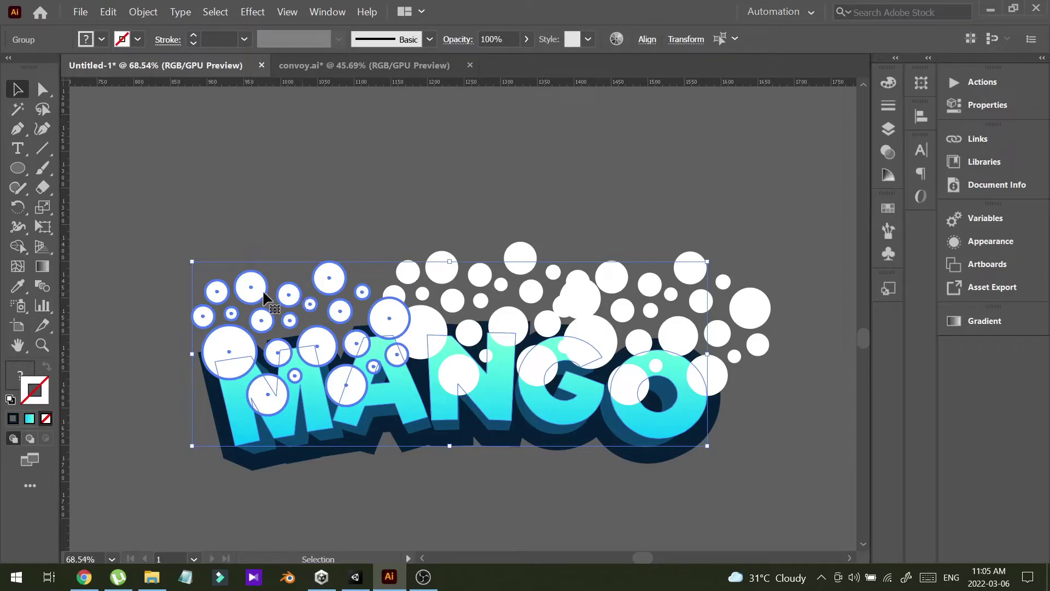
left_click(18, 247)
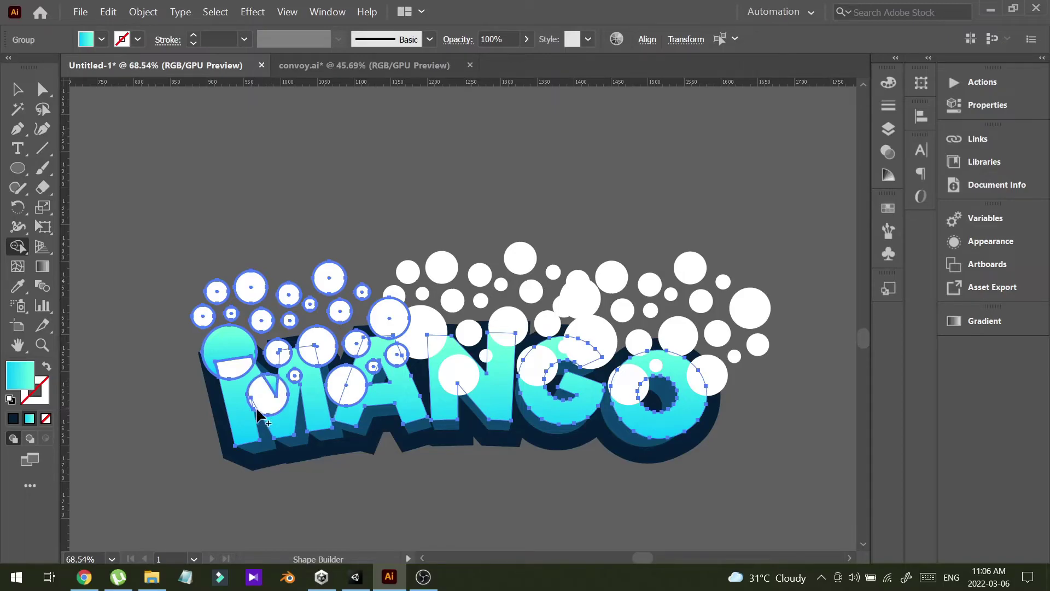
left_click(277, 350)
Split off the remaining circle parts outside the M and the circle parts outside the A with Shape Builder.
key("z")
left_click_drag(256, 410, 400, 367)
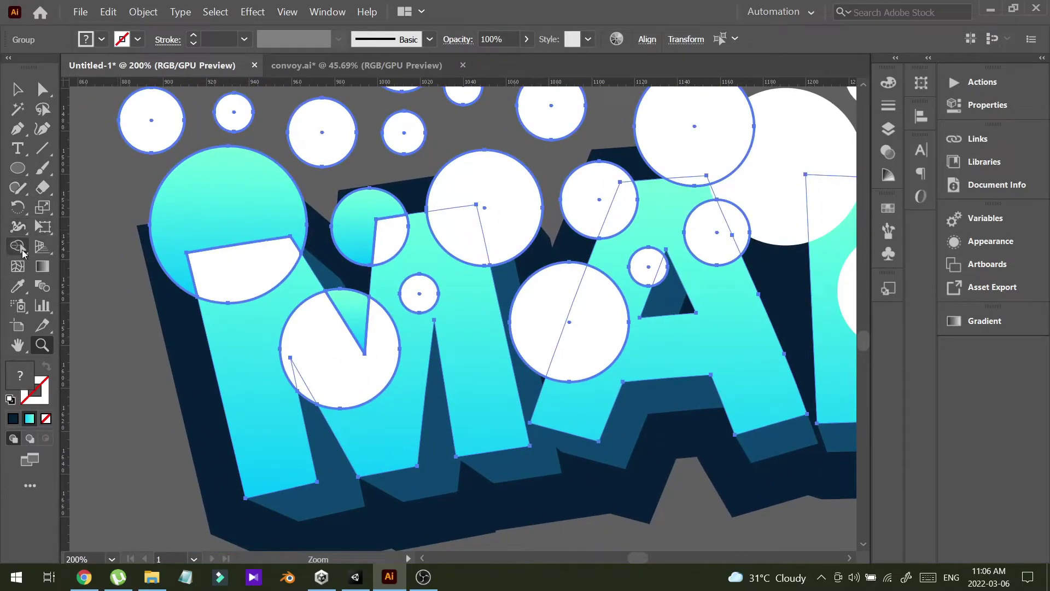
left_click(18, 247)
left_click(298, 386)
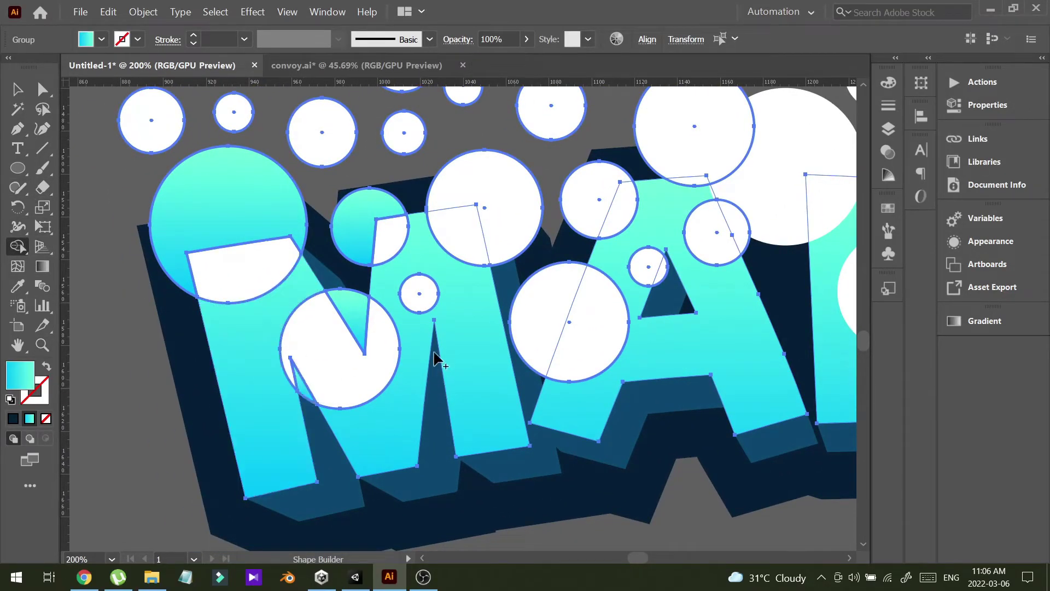
left_click(490, 219)
left_click(560, 292)
left_click(588, 197)
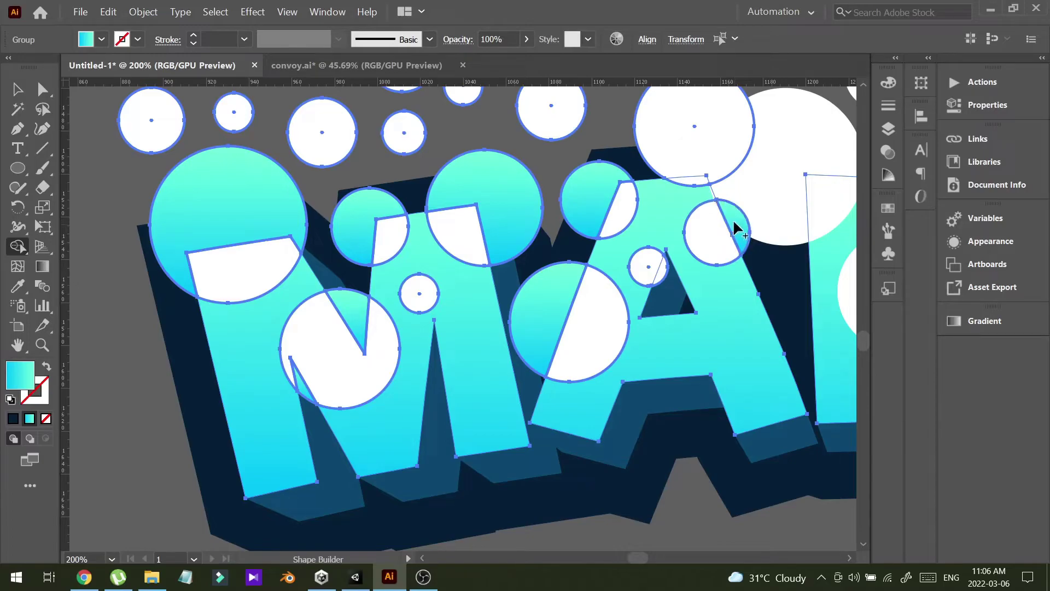
left_click(717, 143)
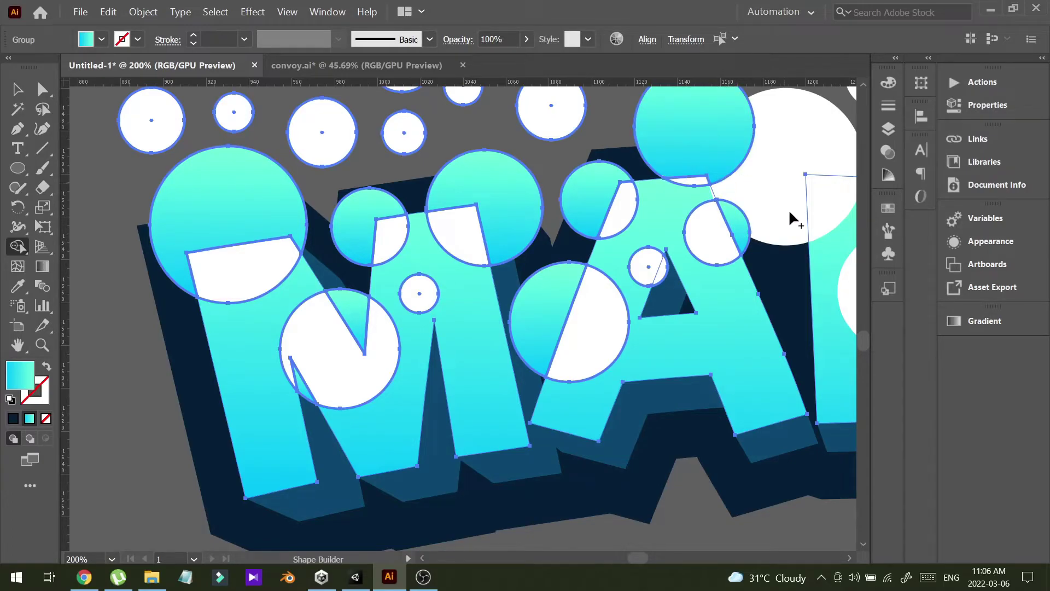
left_click_drag(726, 243, 115, 213)
key("z")
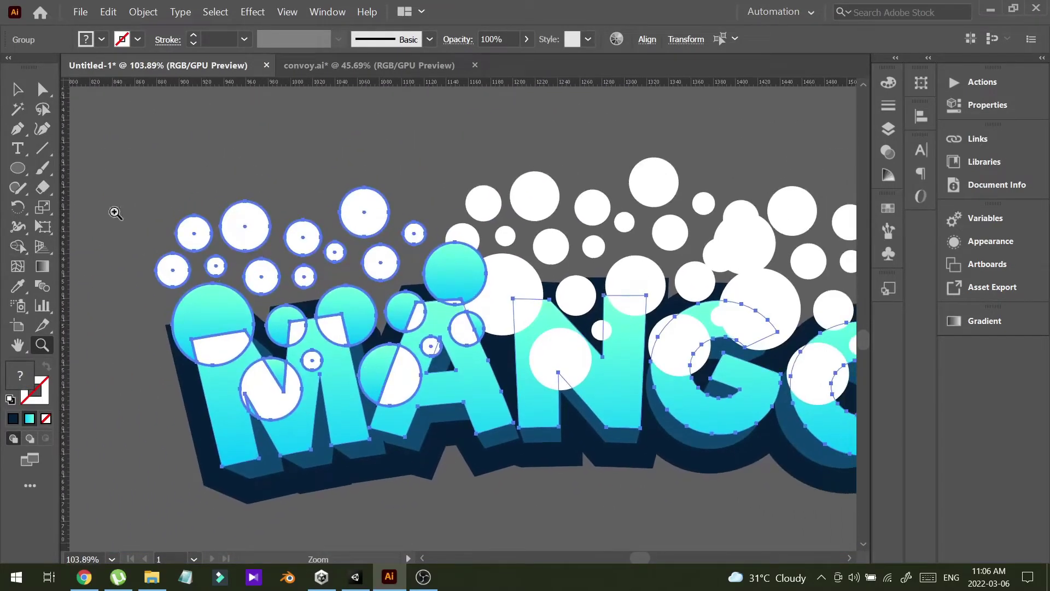
Move the rightmost circle group farther right over the O and shift the middle group slightly right over the N and G.
key("v")
left_click(435, 132)
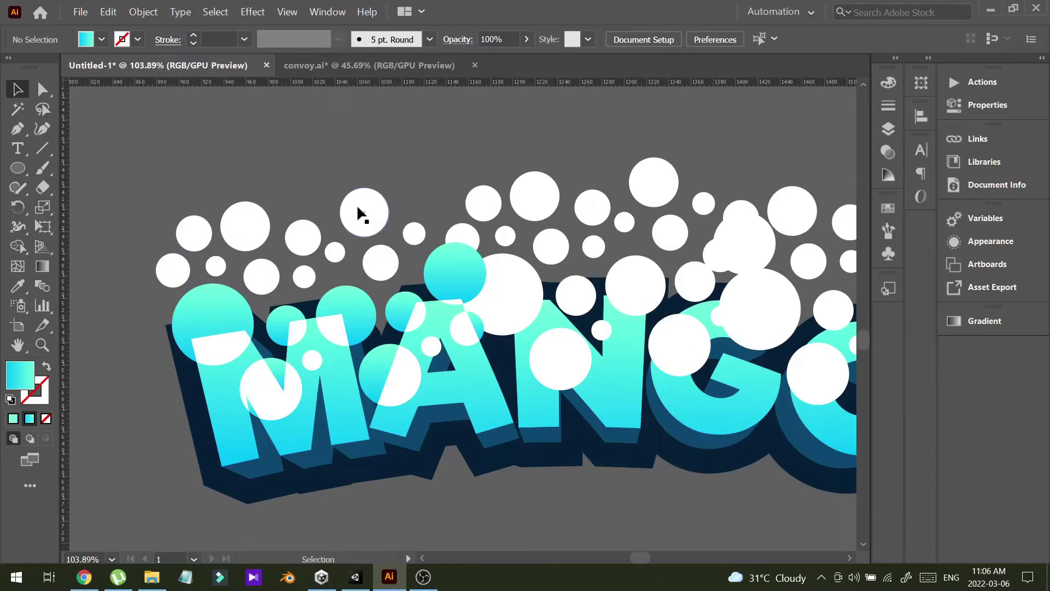
left_click(358, 212)
left_click(423, 157)
left_click(503, 290)
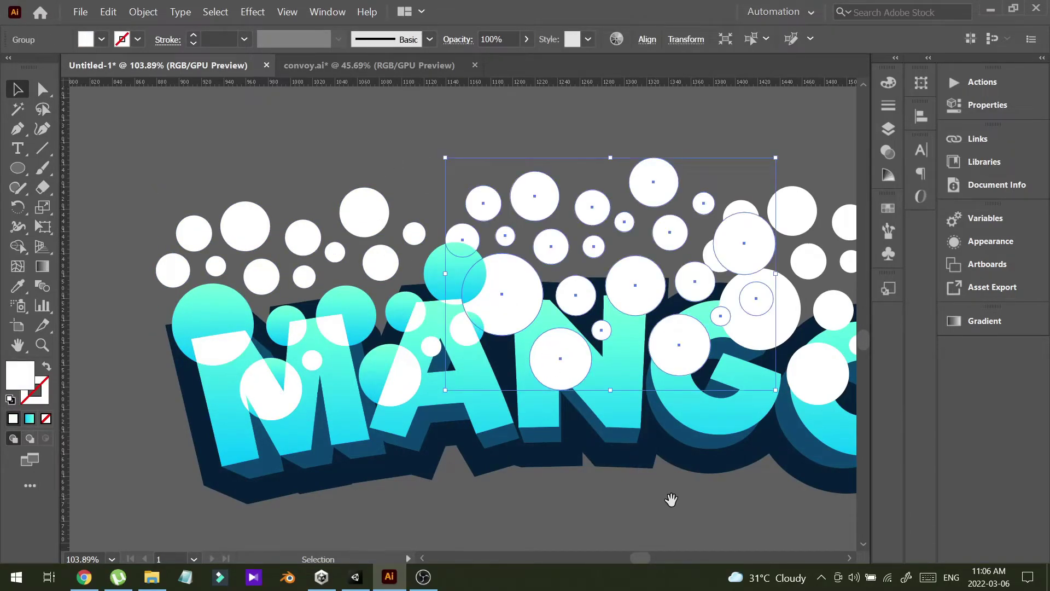
left_click_drag(671, 500, 503, 478)
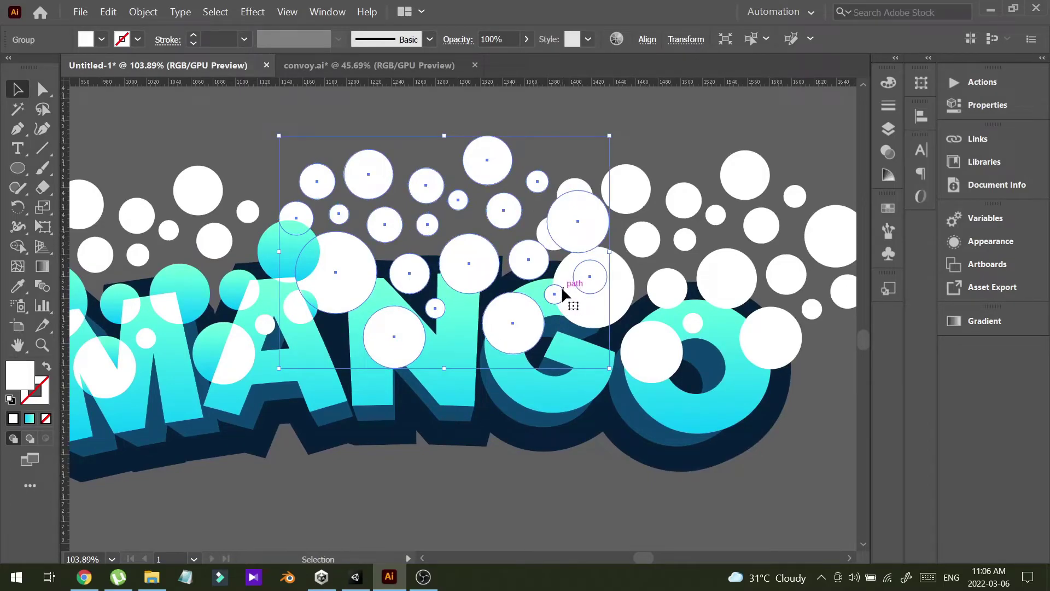
key("z")
left_click(678, 476, "alt")
left_click_drag(677, 475, 569, 471)
left_click(20, 91)
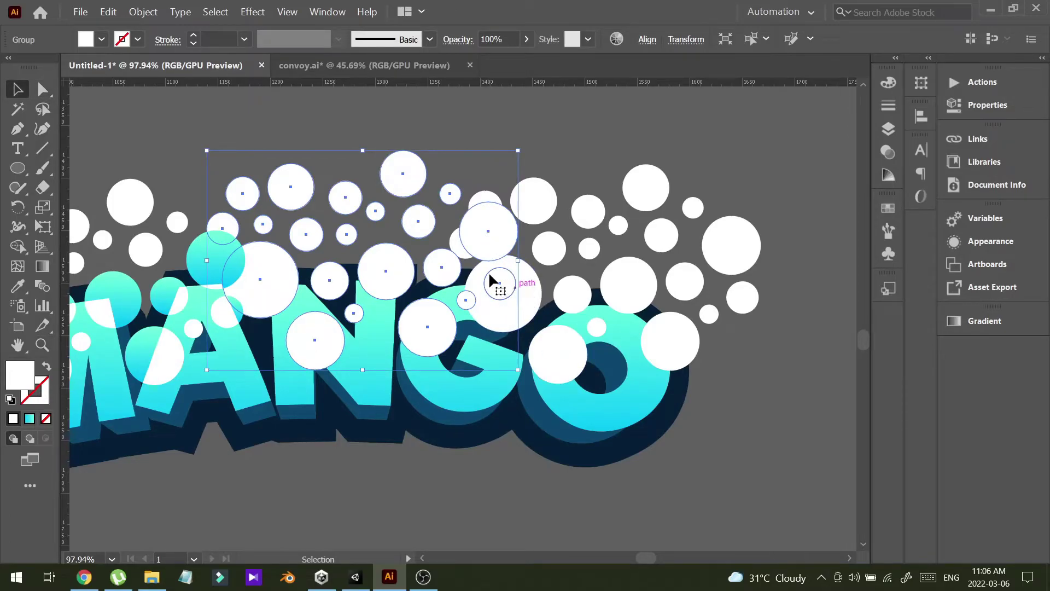
left_click(572, 293)
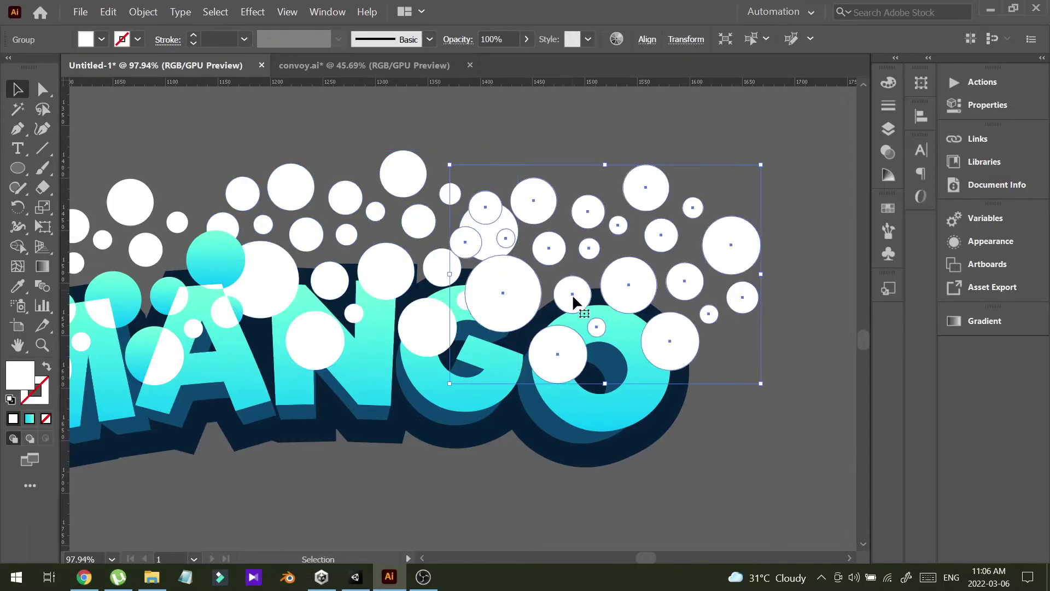
left_click_drag(579, 293, 644, 308)
left_click(279, 271)
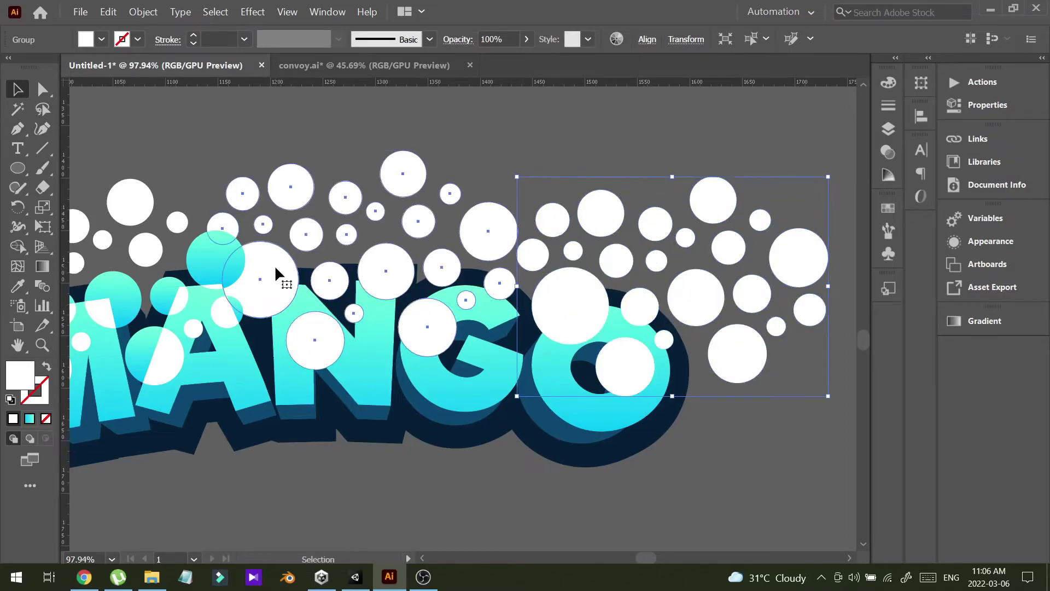
left_click_drag(291, 267, 304, 264)
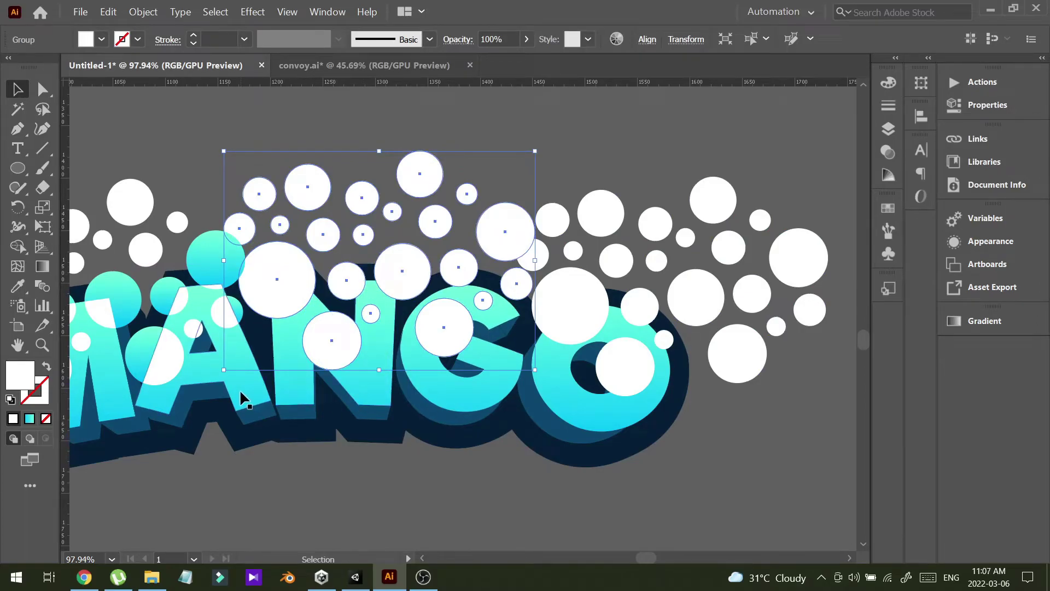
Select the letter fronts with the middle and rightmost circle groups and split off the circle parts outside the N with Shape Builder.
left_click(362, 390)
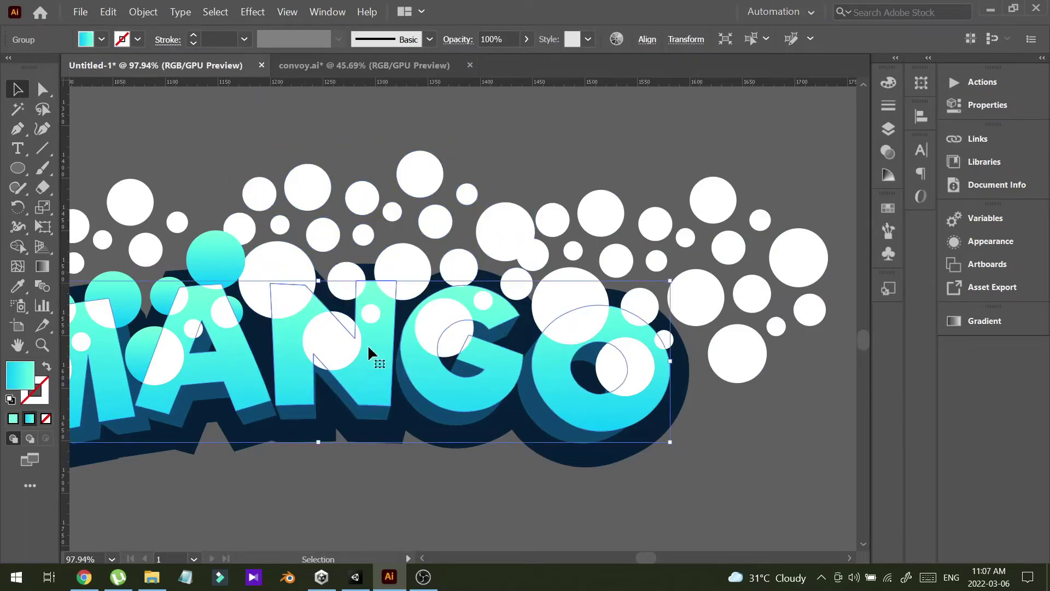
left_click(425, 179, "shift")
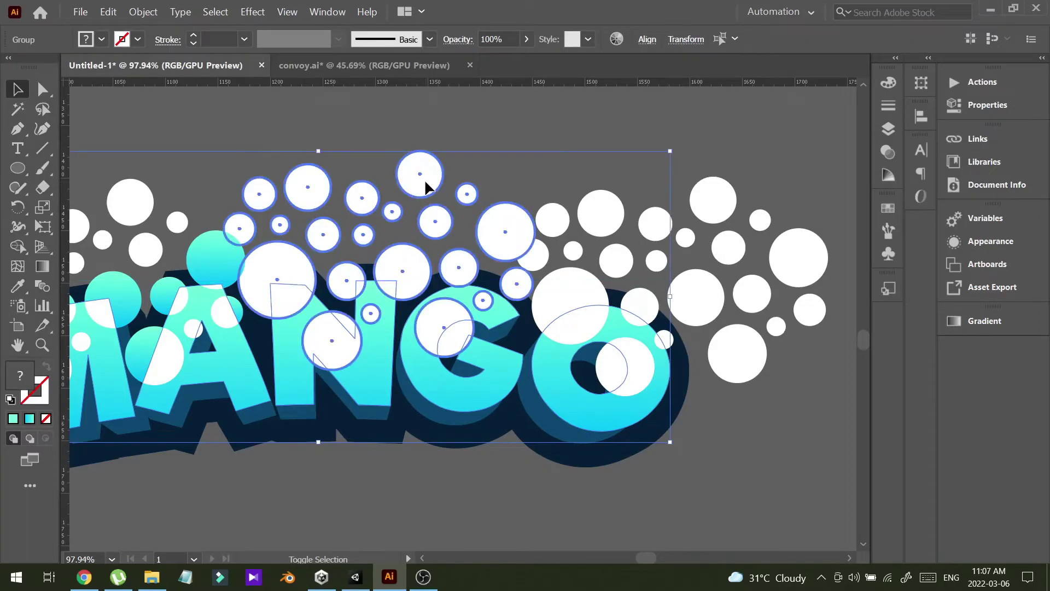
left_click(714, 205, "shift")
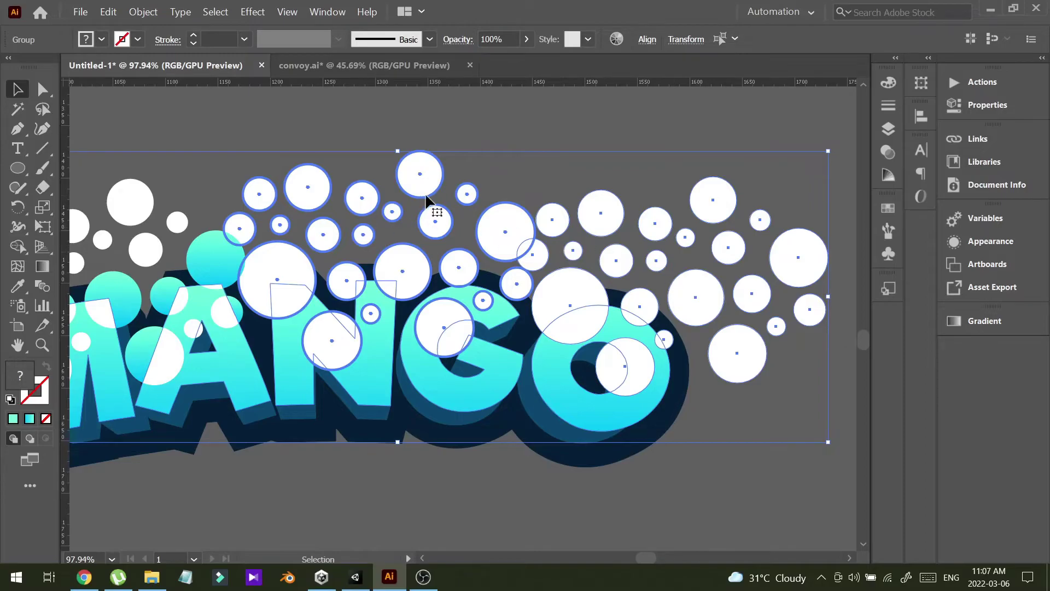
left_click(20, 247)
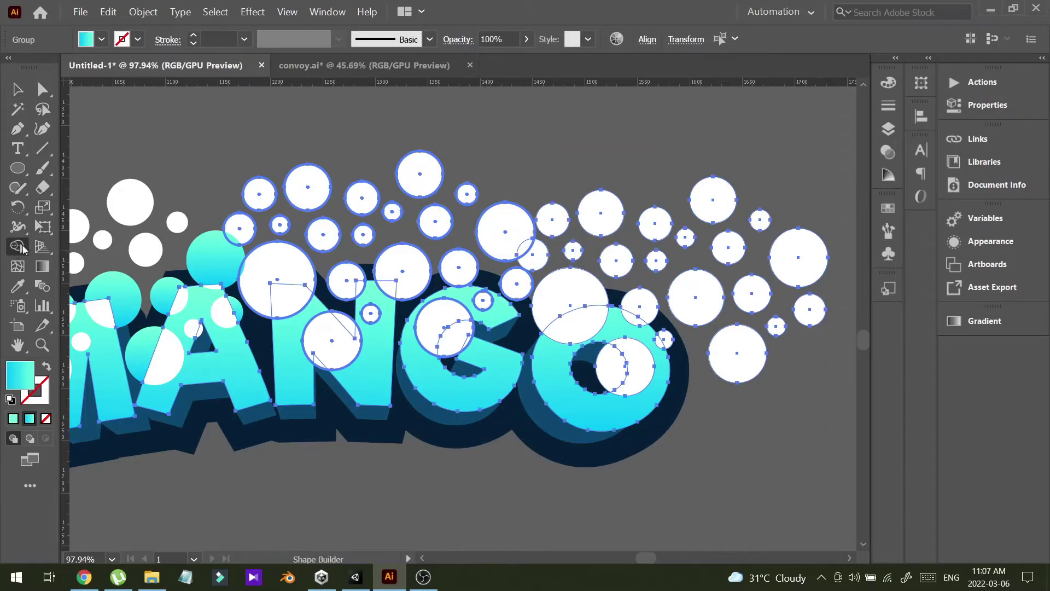
left_click(270, 275)
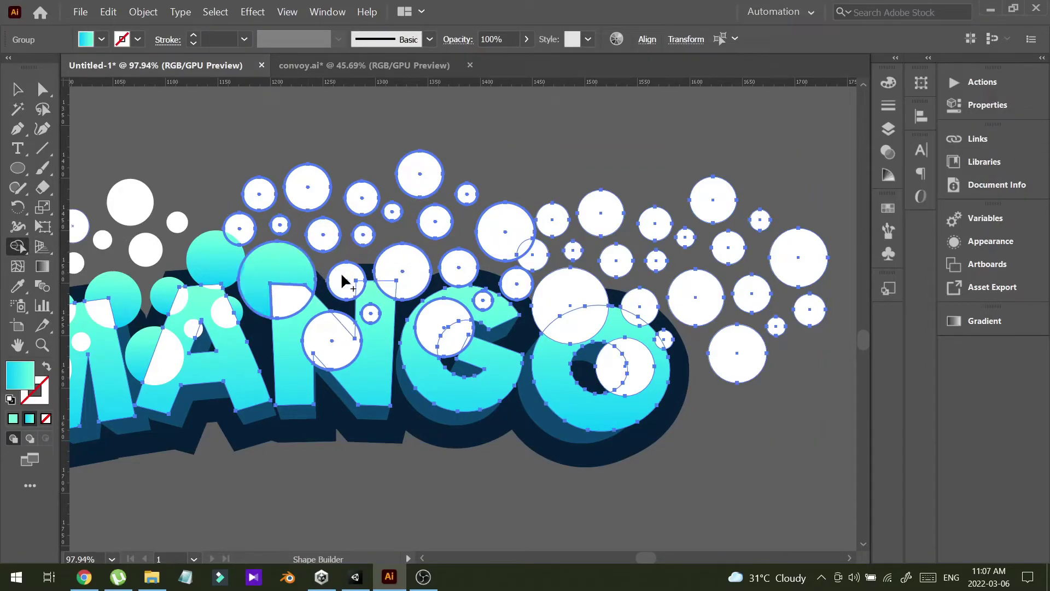
left_click(343, 281)
left_click(346, 326)
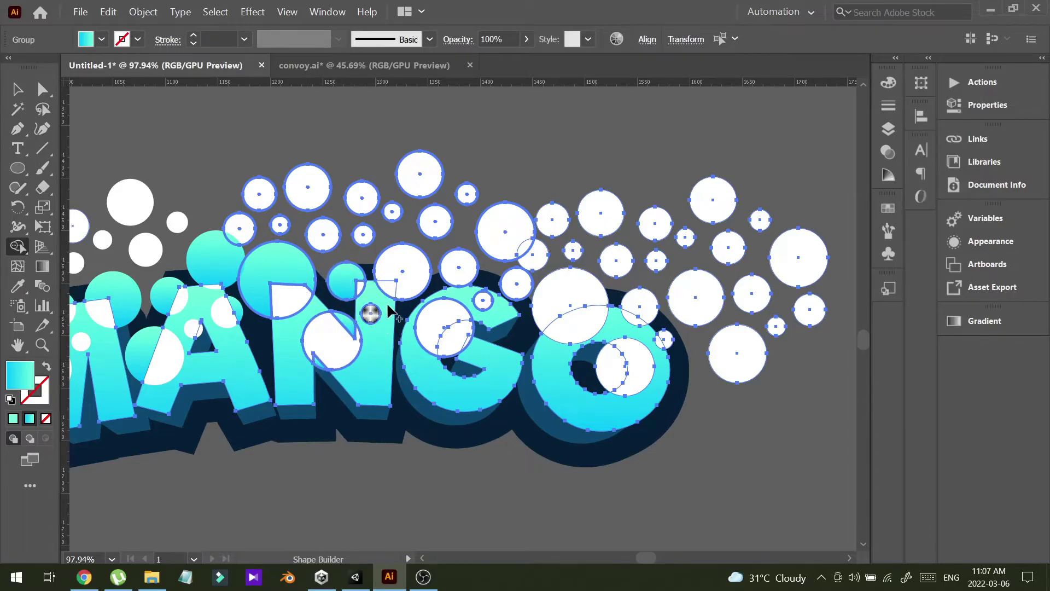
left_click(403, 272)
Split off the circle parts above and inside the openings of the G and O with Shape Builder.
left_click(457, 342)
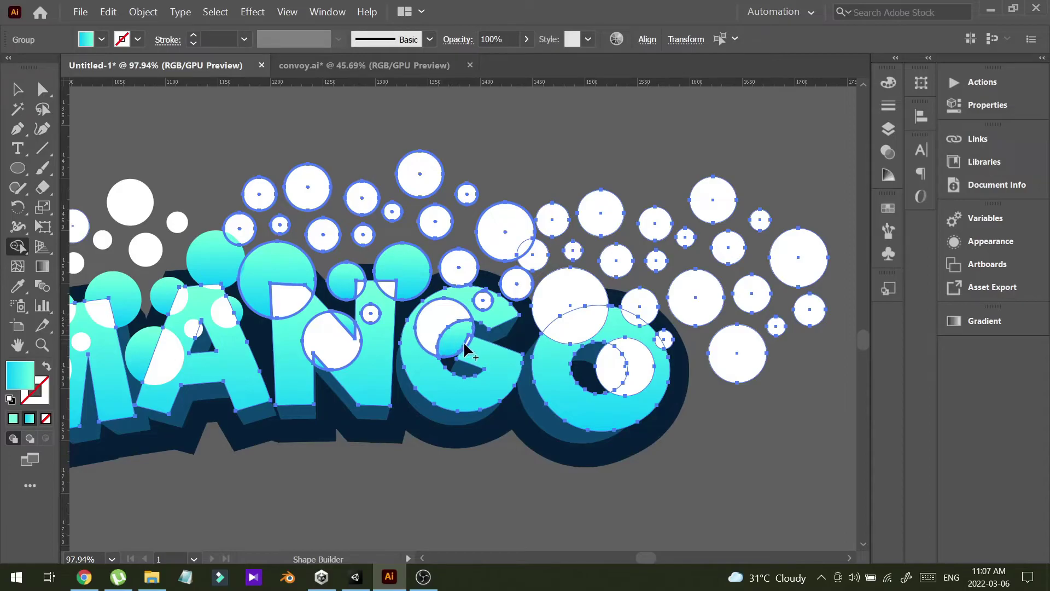
left_click(462, 271)
left_click(555, 298)
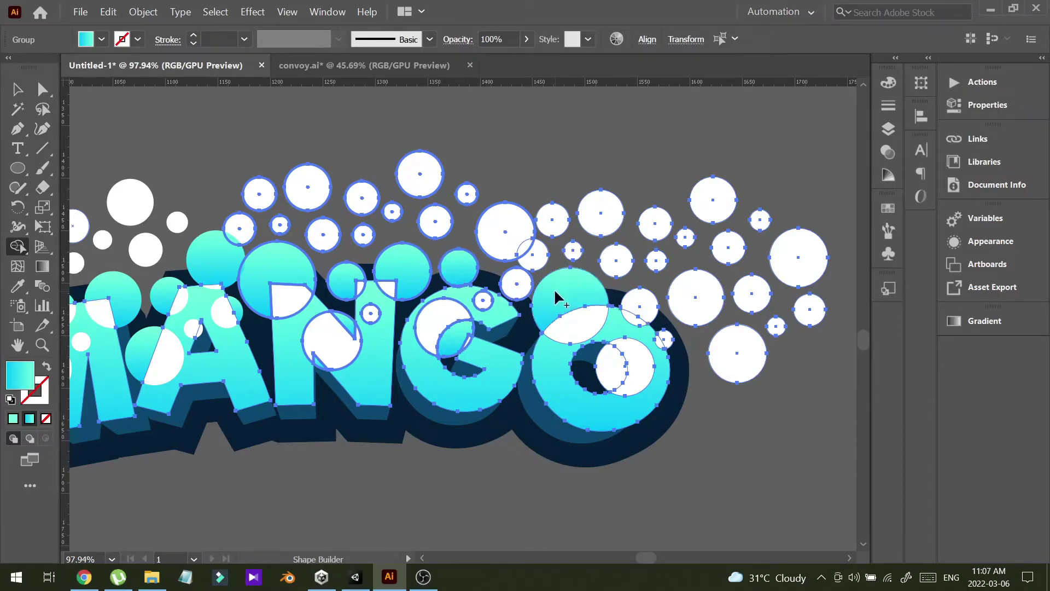
left_click(647, 308)
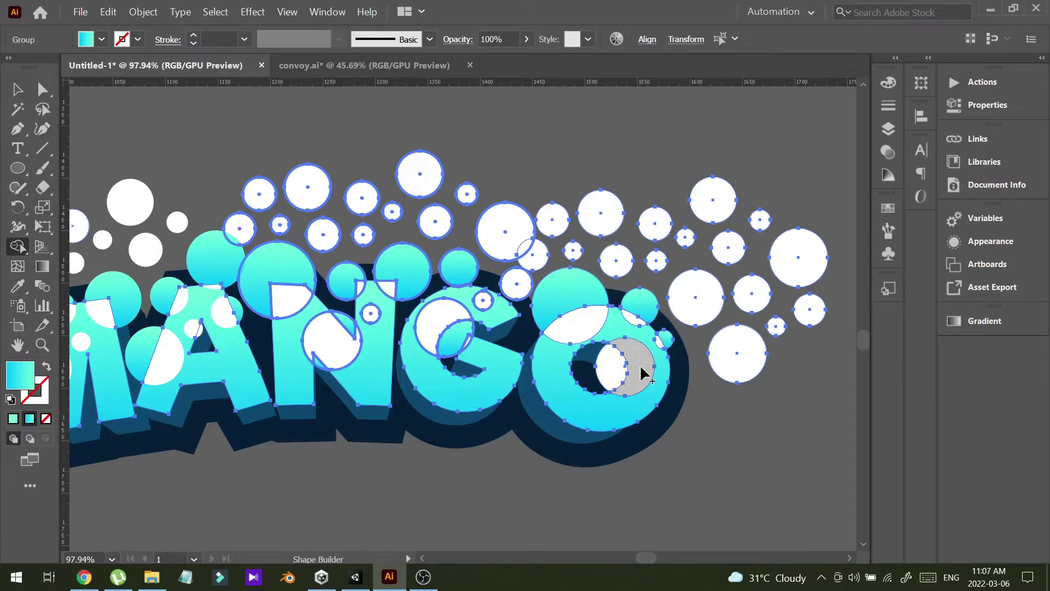
left_click(612, 365)
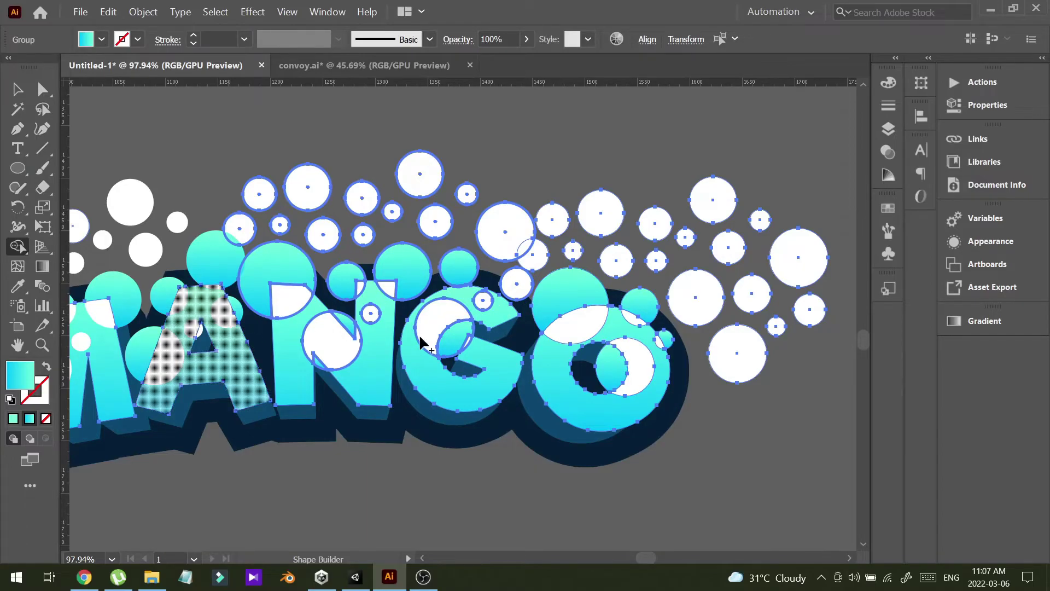
Select all three circle groups over the MANGO lettering and ungroup them.
key("z")
left_click_drag(529, 328, 484, 343)
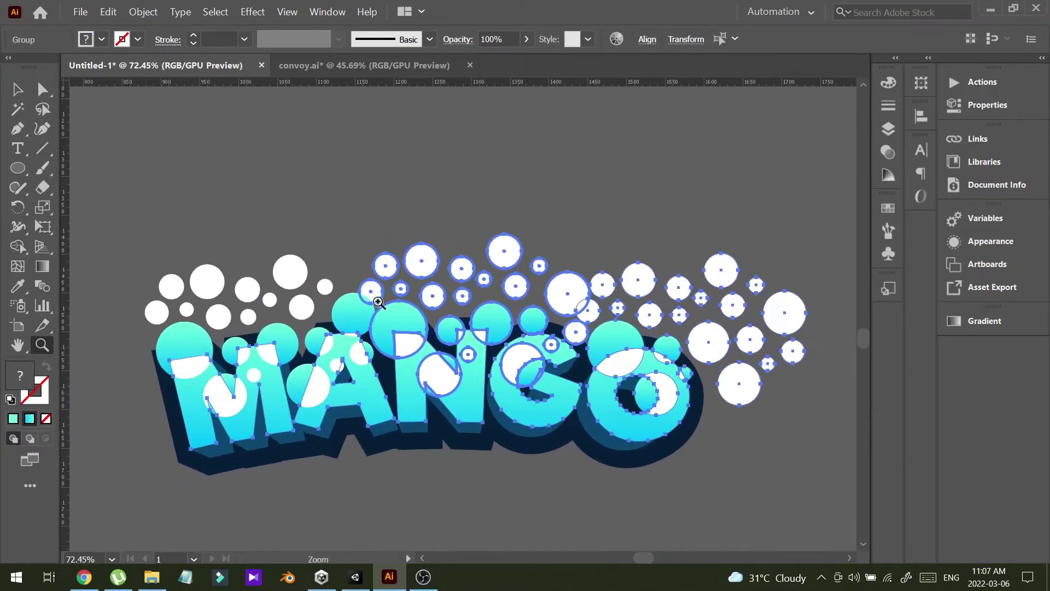
left_click(43, 88)
left_click(17, 90)
left_click(229, 136)
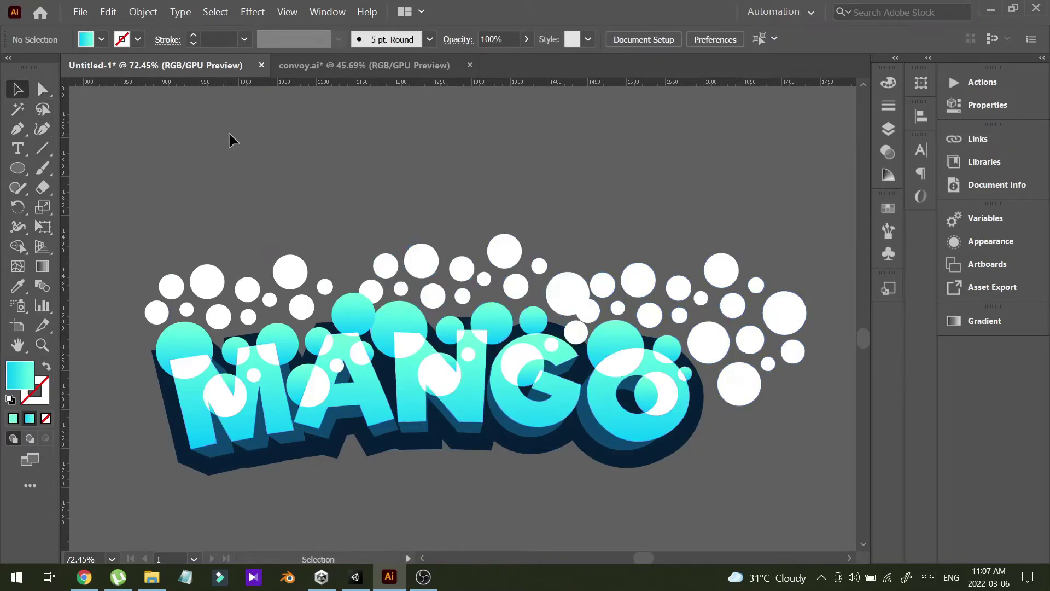
left_click(287, 270)
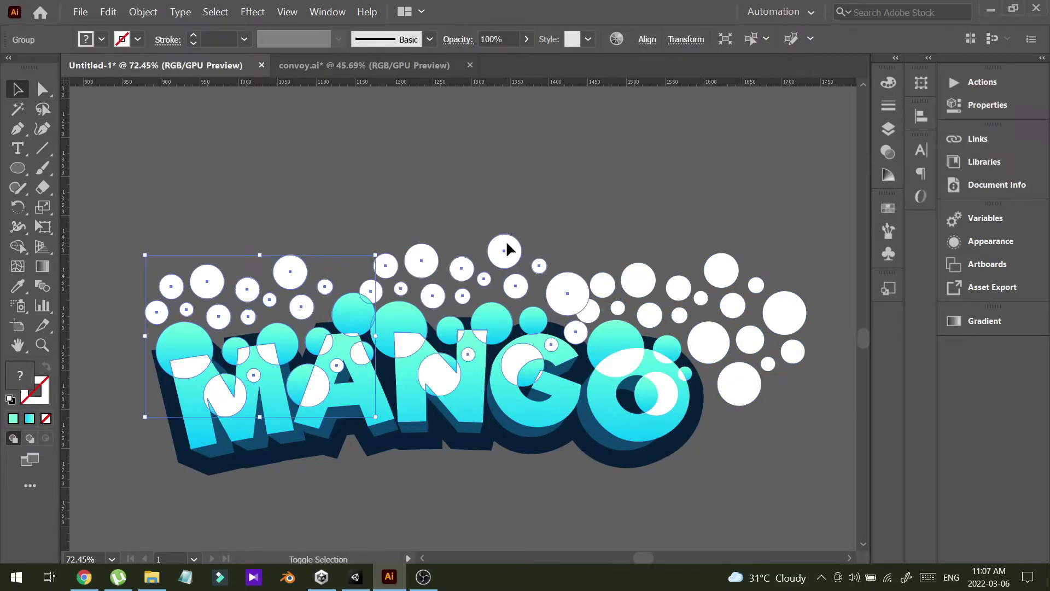
left_click(735, 291, "shift")
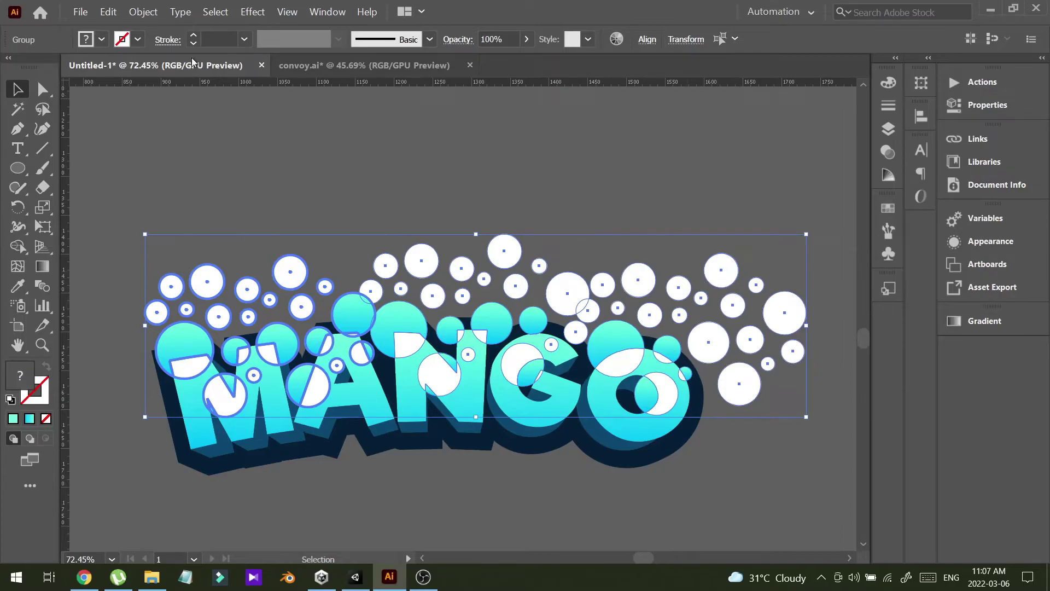
left_click(143, 12)
left_click(185, 87)
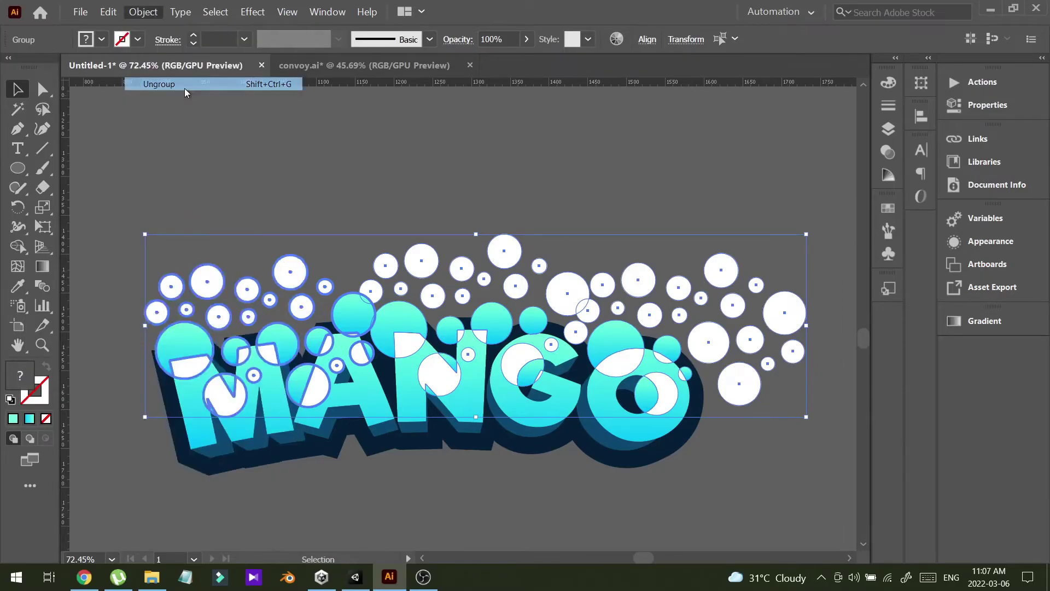
left_click(451, 189)
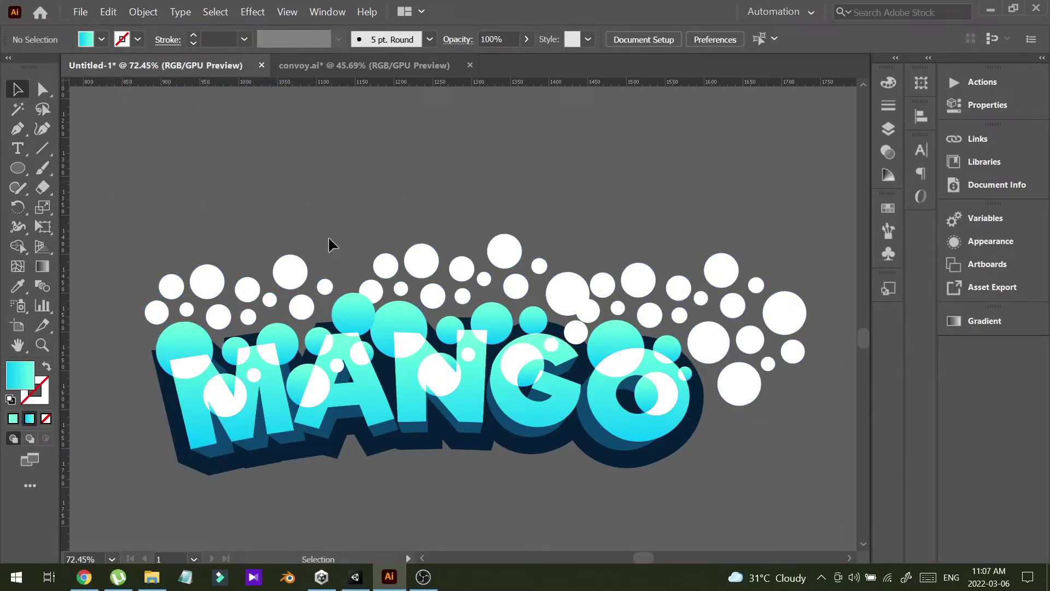
Delete the row of circles above the lettering and the loose white circles to the right of the O.
left_click(802, 304)
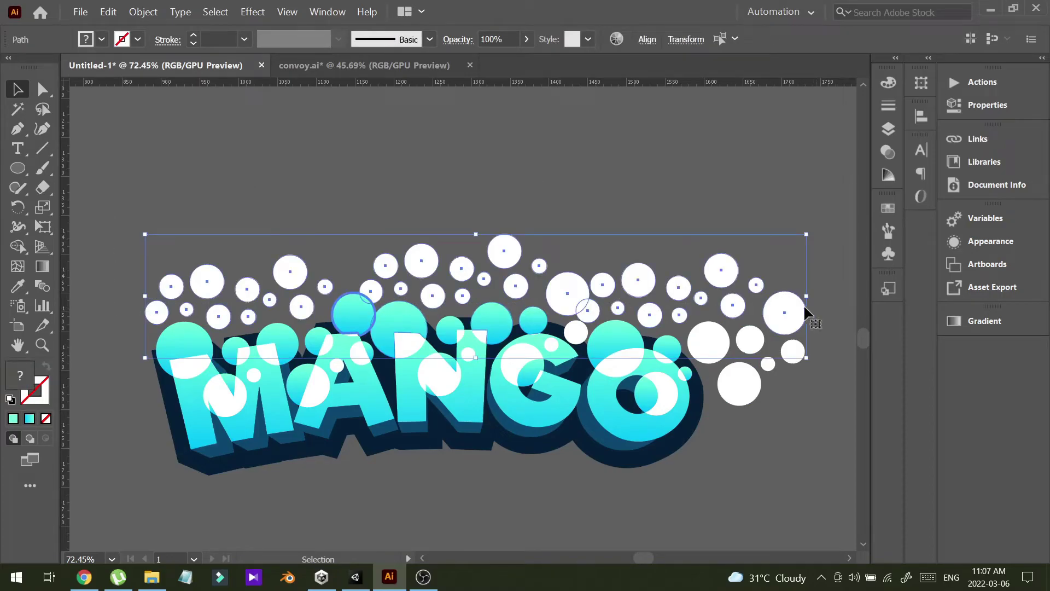
key("Delete")
left_click_drag(767, 363, 747, 375)
key("Delete")
left_click(792, 351)
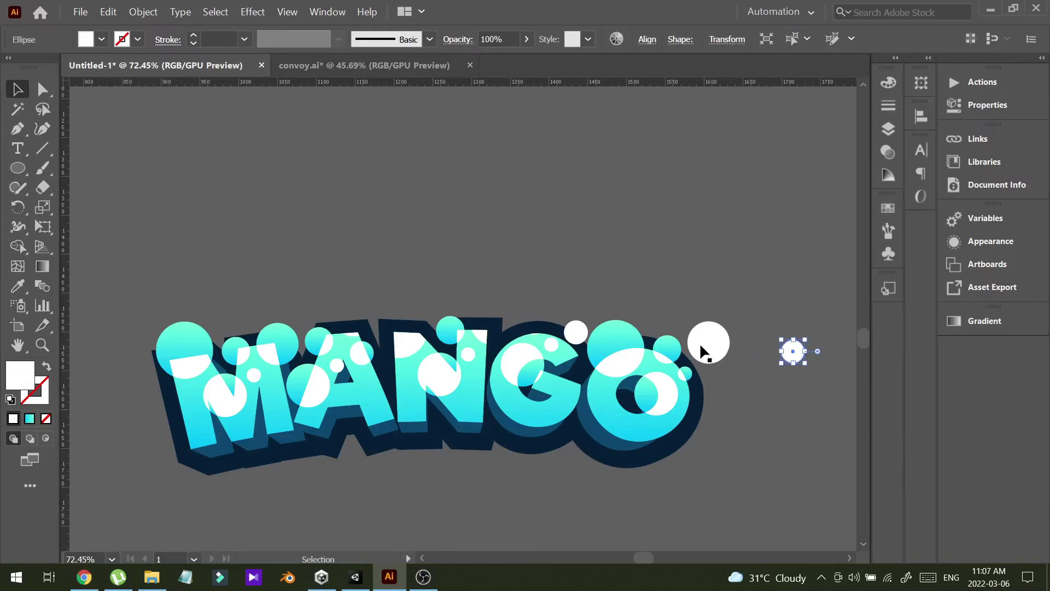
key("Delete")
left_click(705, 356)
key("Delete")
Delete the circle pieces protruding around the O, the white circle above the G and the gradient piece in the G's opening.
left_click(685, 373)
key("Delete")
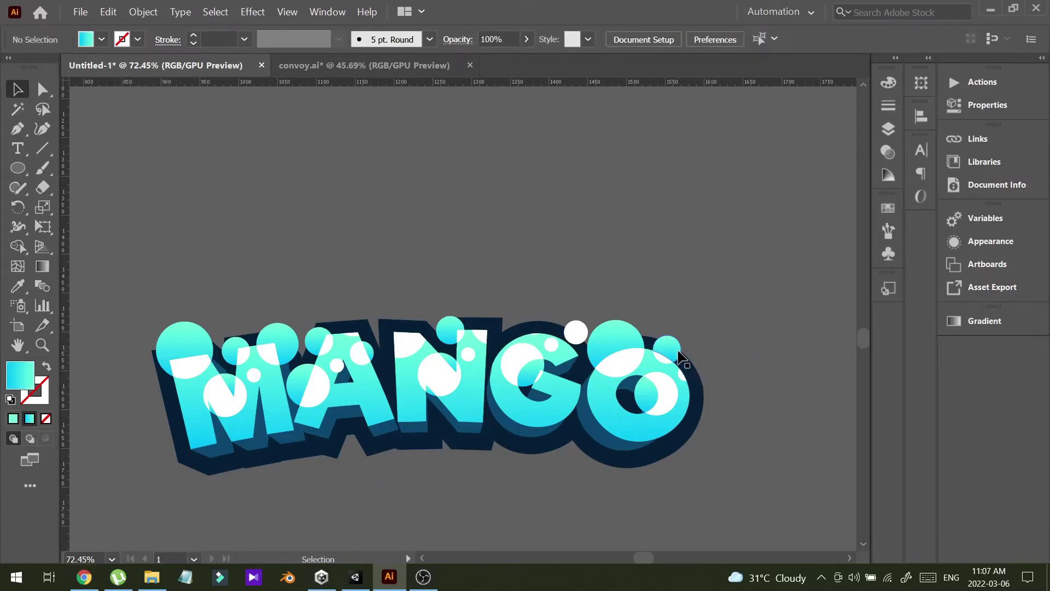
left_click(621, 346)
key("Delete")
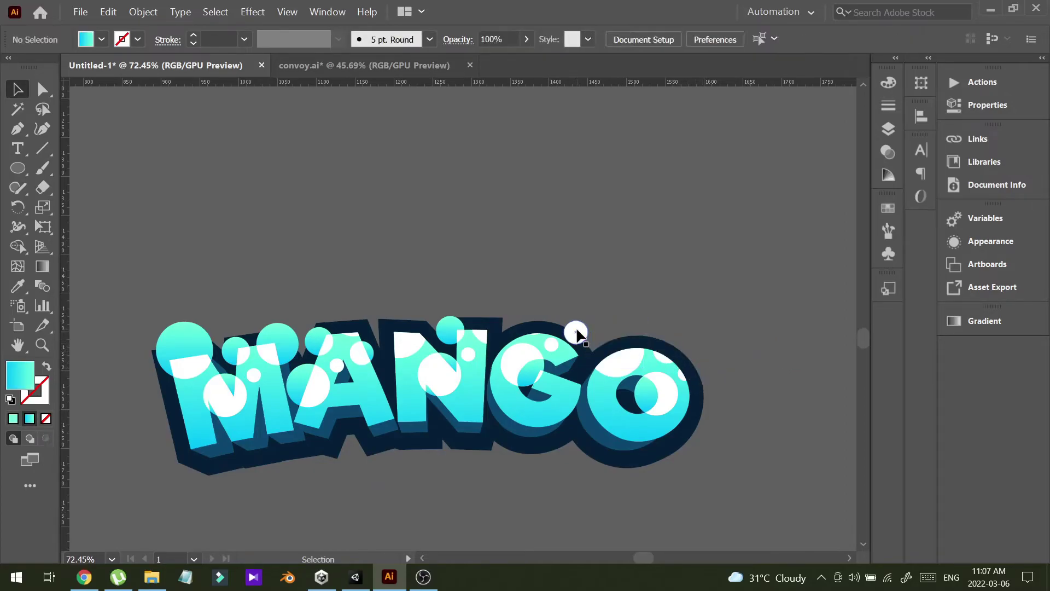
left_click(574, 334)
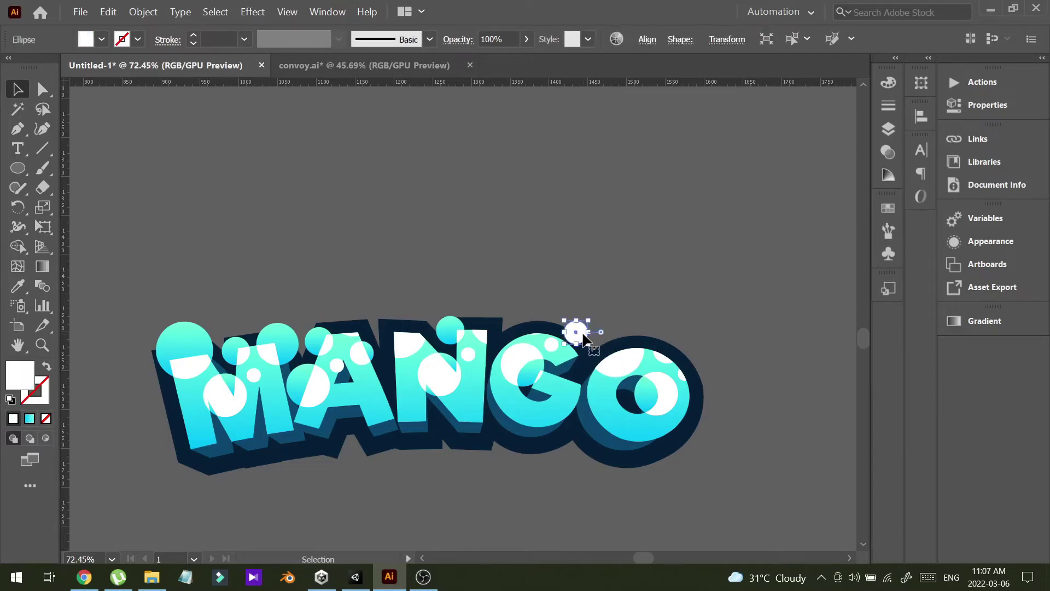
key("Delete")
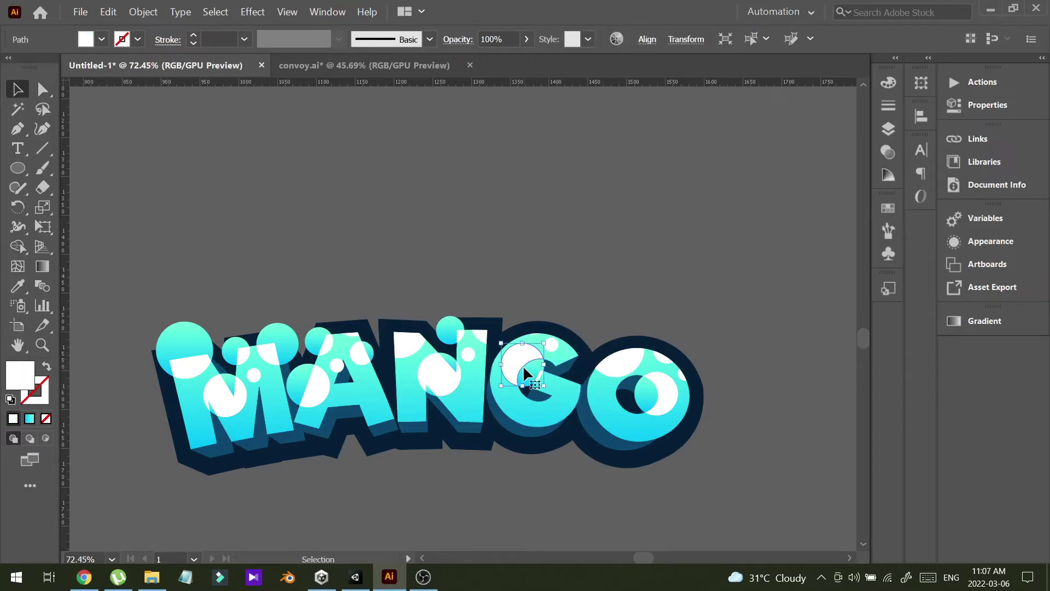
left_click(522, 366)
key("Delete")
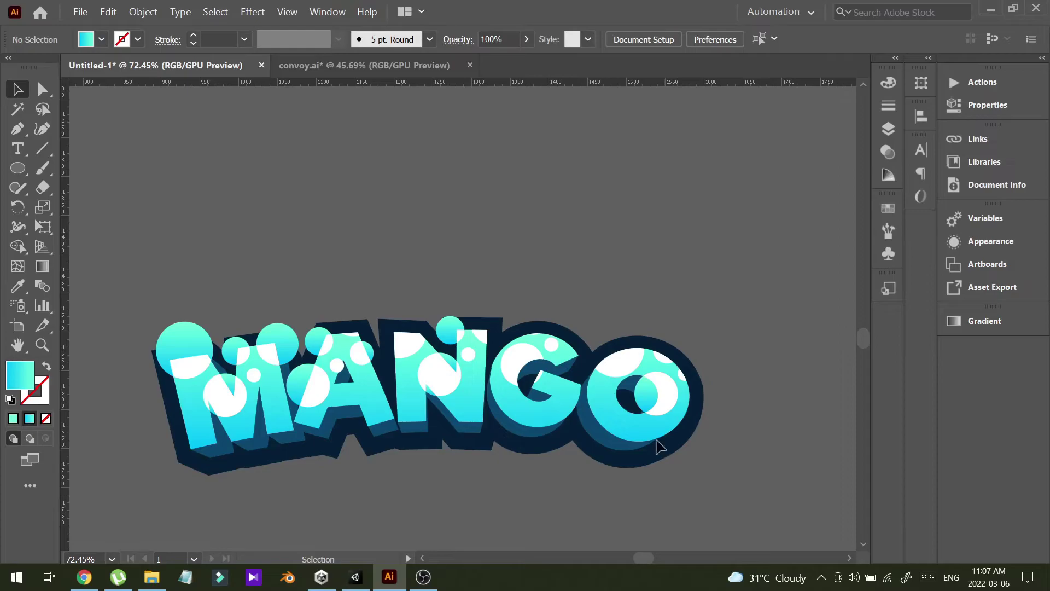
Delete the leftover gradient circle pieces inside the O's opening, above the N and in the N's upper notch.
left_click(639, 390)
key("Delete")
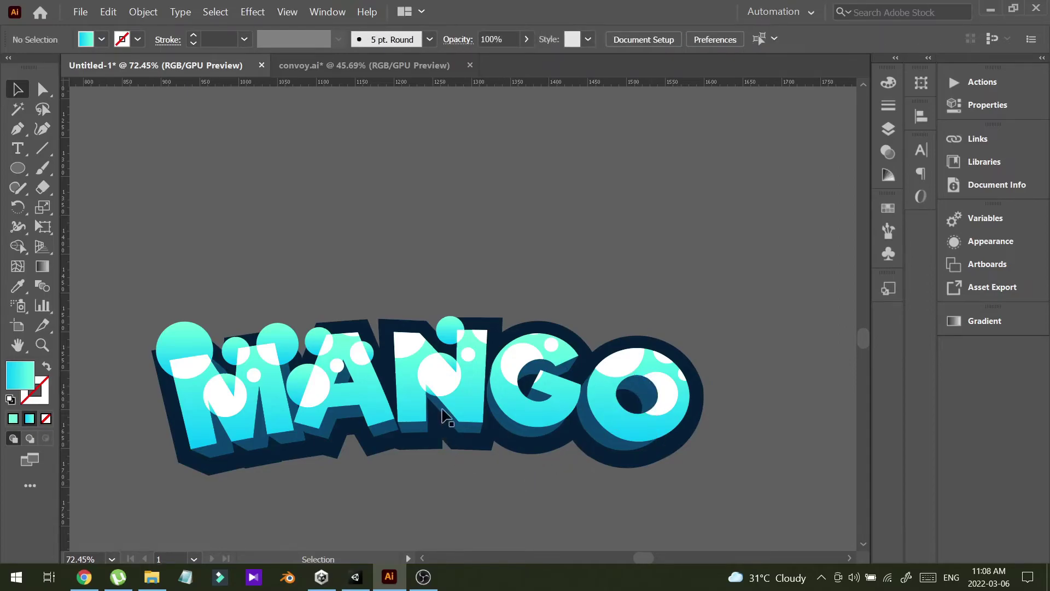
left_click(445, 338)
key("Delete")
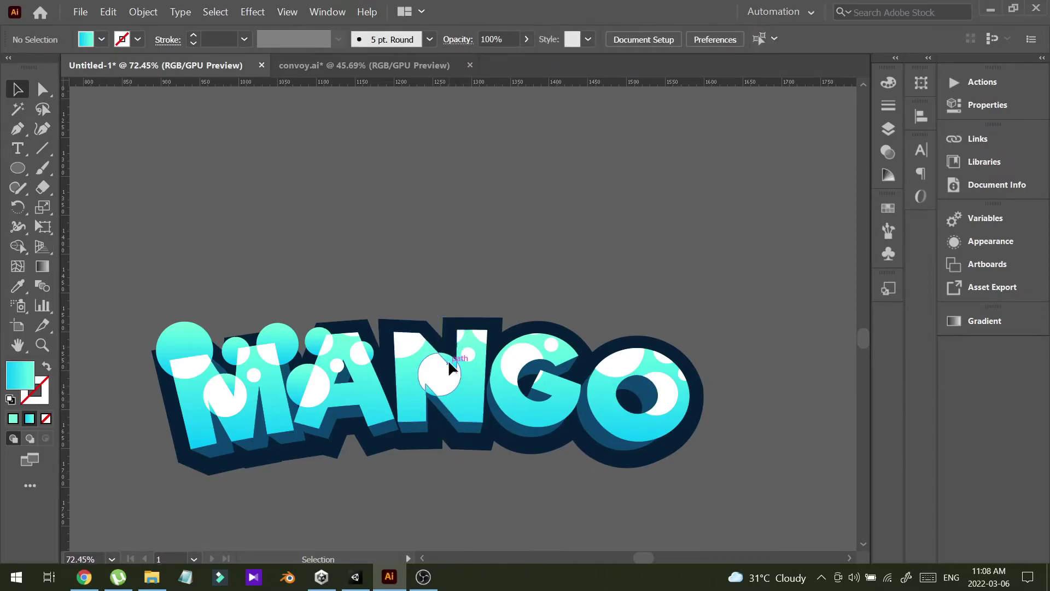
left_click(448, 361)
left_click(449, 358)
key("Delete")
Delete the gradient circle pieces protruding beyond the upper and left edges of the A.
left_click(319, 341)
key("Delete")
left_click(309, 384)
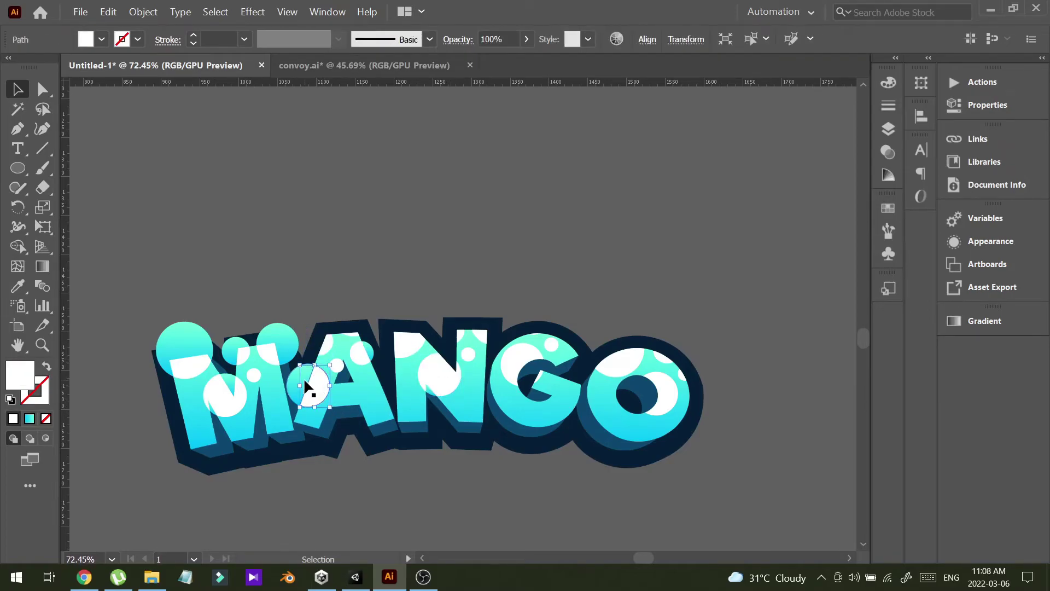
left_click(291, 385)
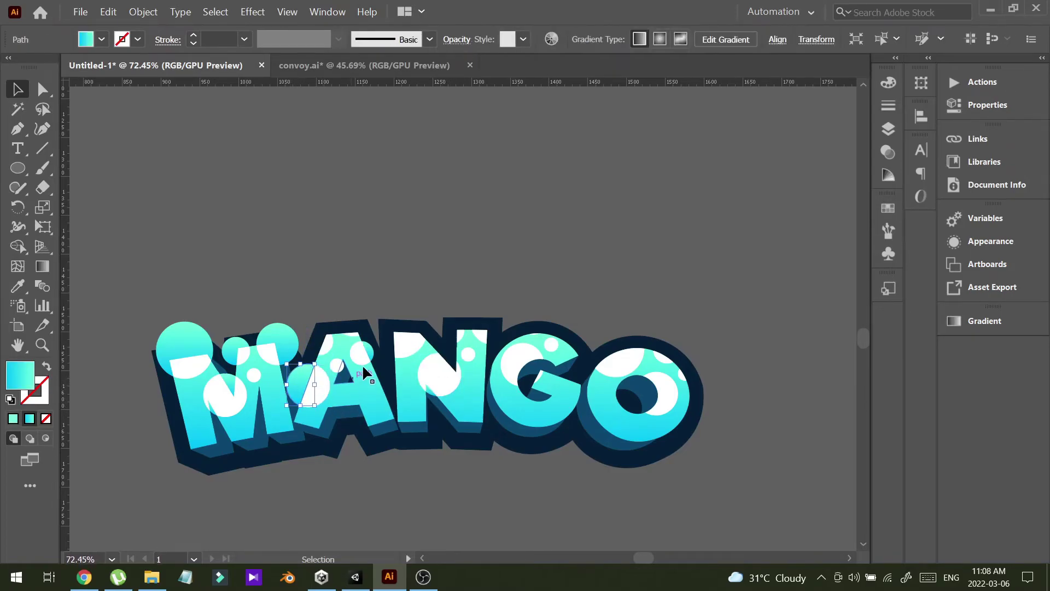
key("Delete")
left_click(370, 352)
Delete the three gradient circle pieces protruding above the M.
left_click(280, 340)
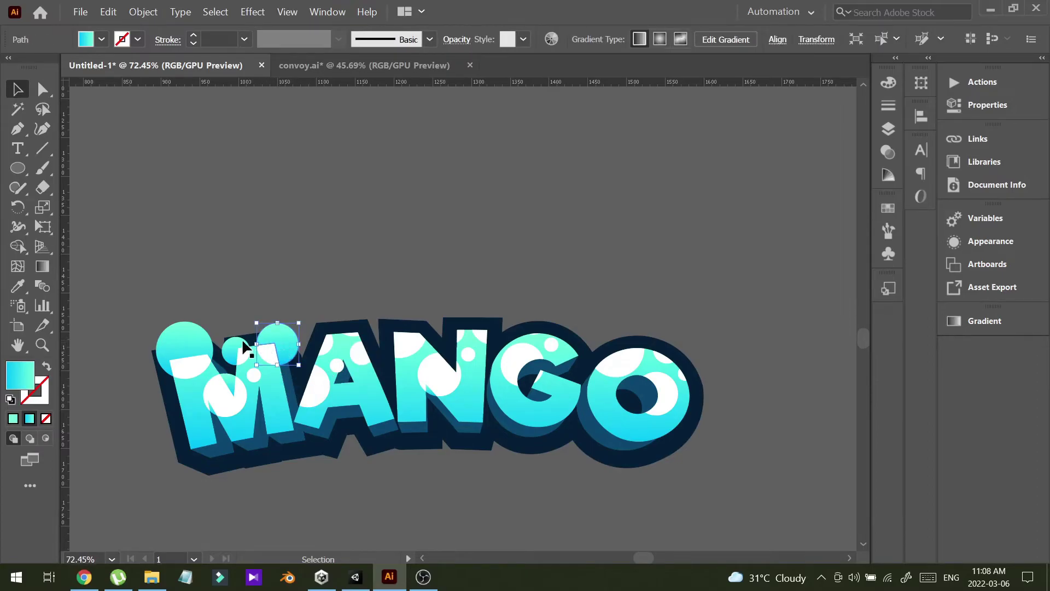
key("Delete")
left_click(235, 342)
key("Delete")
left_click(186, 339)
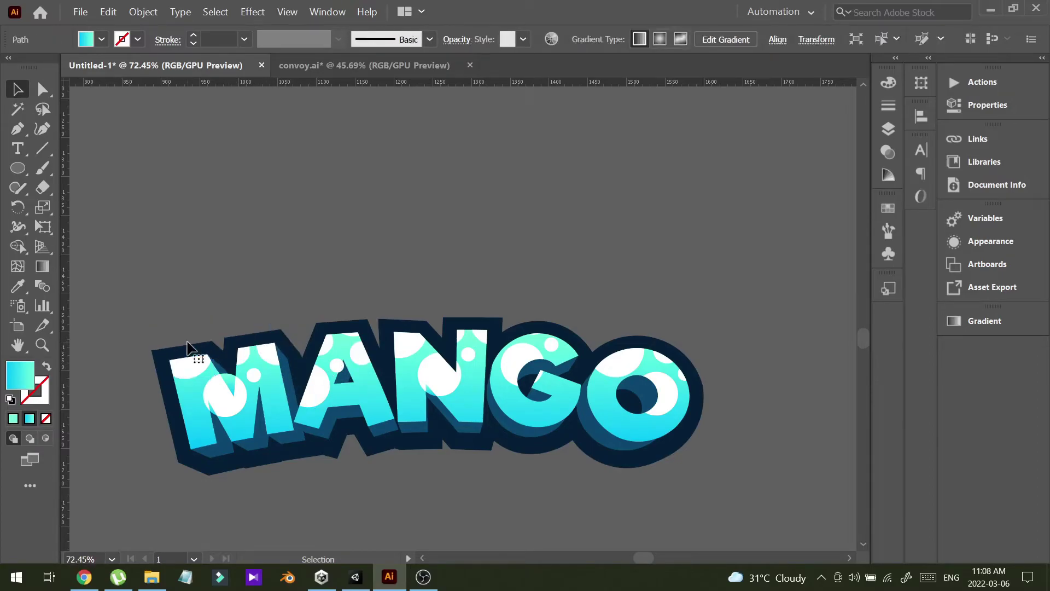
key("Delete")
Pick white (FFFFFF) as the fill colour for drawing corner highlights with the Pen tool on the M.
key("z")
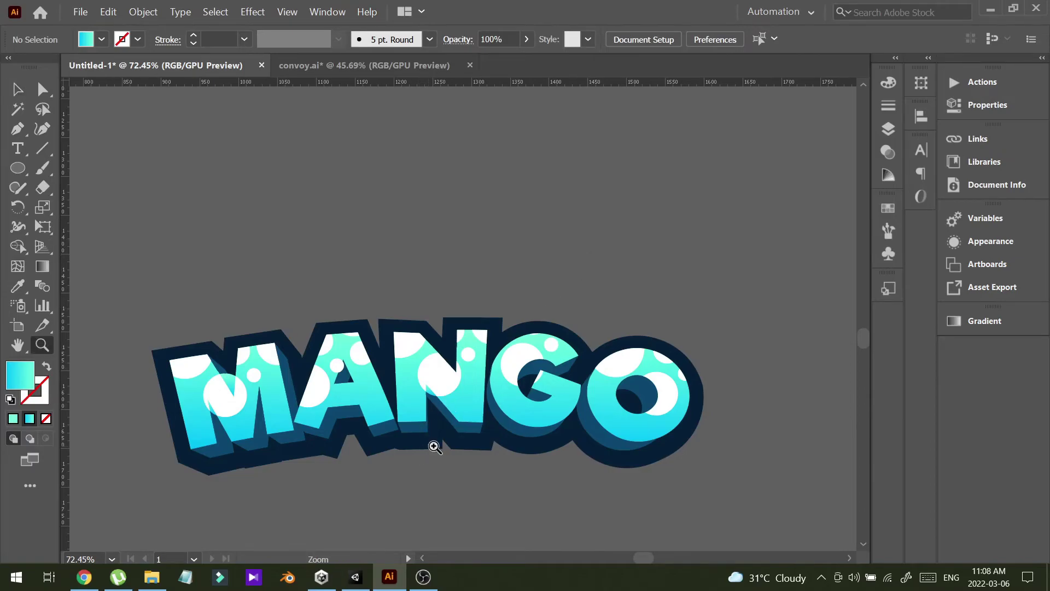
left_click_drag(429, 453, 458, 436)
key("space")
left_click(15, 88)
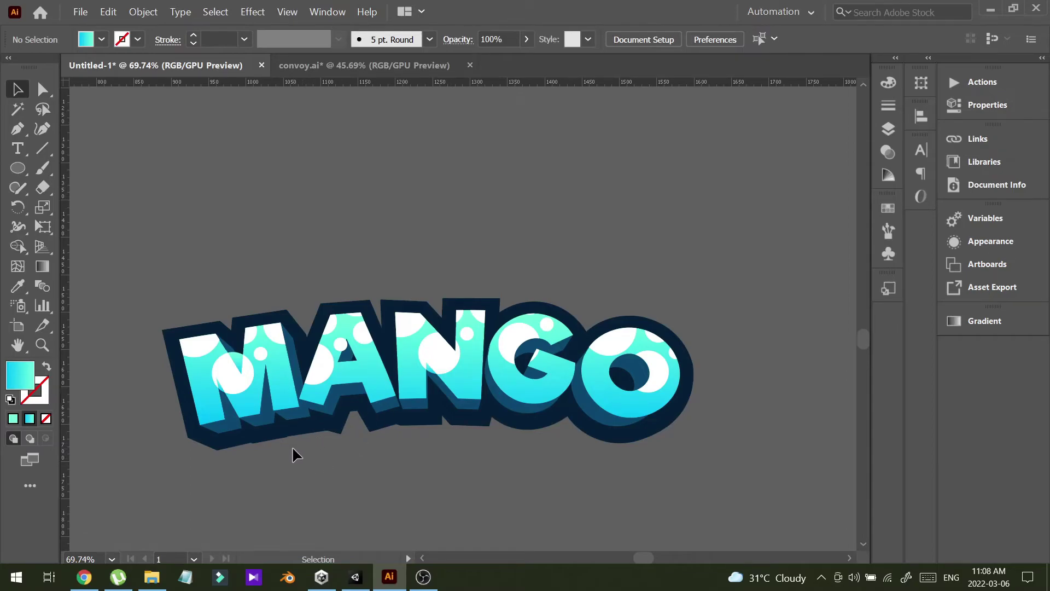
key("z")
left_click_drag(212, 416, 231, 398)
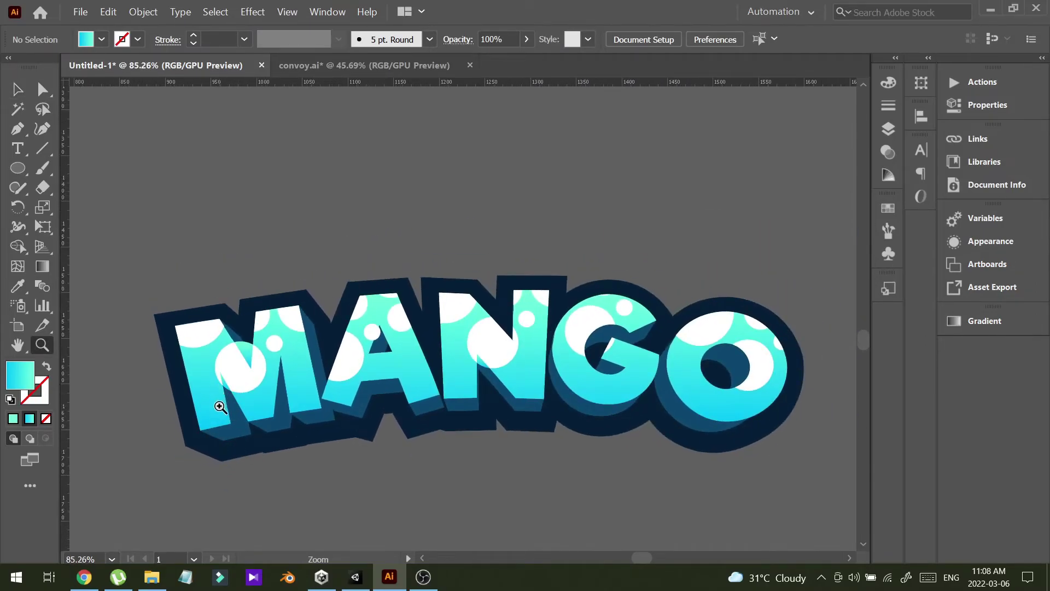
left_click_drag(197, 403, 465, 358)
left_click_drag(326, 291, 297, 296)
left_click(16, 130)
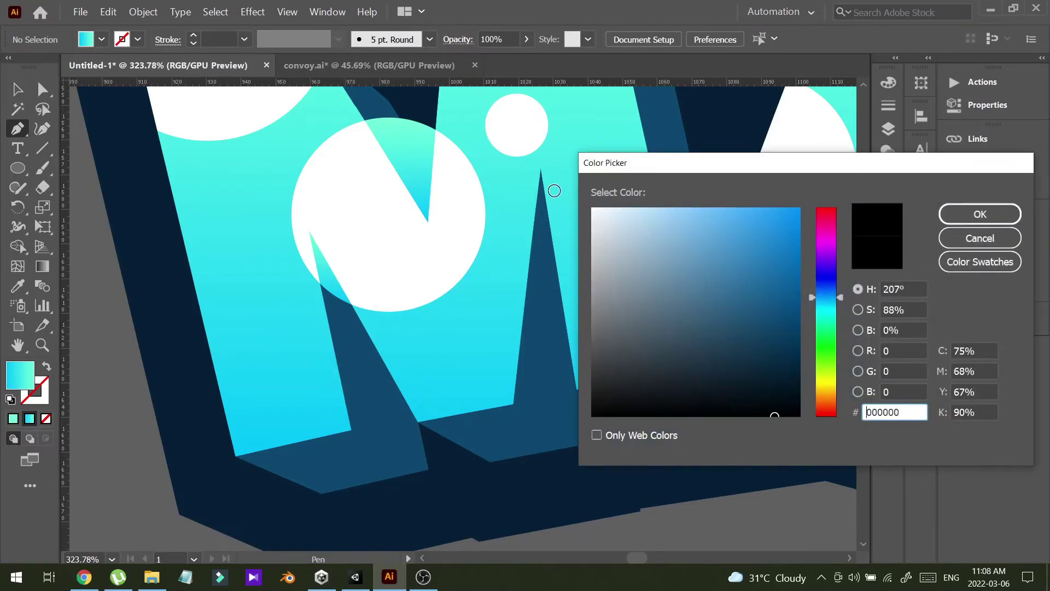
left_click_drag(633, 222, 592, 208)
key("Return")
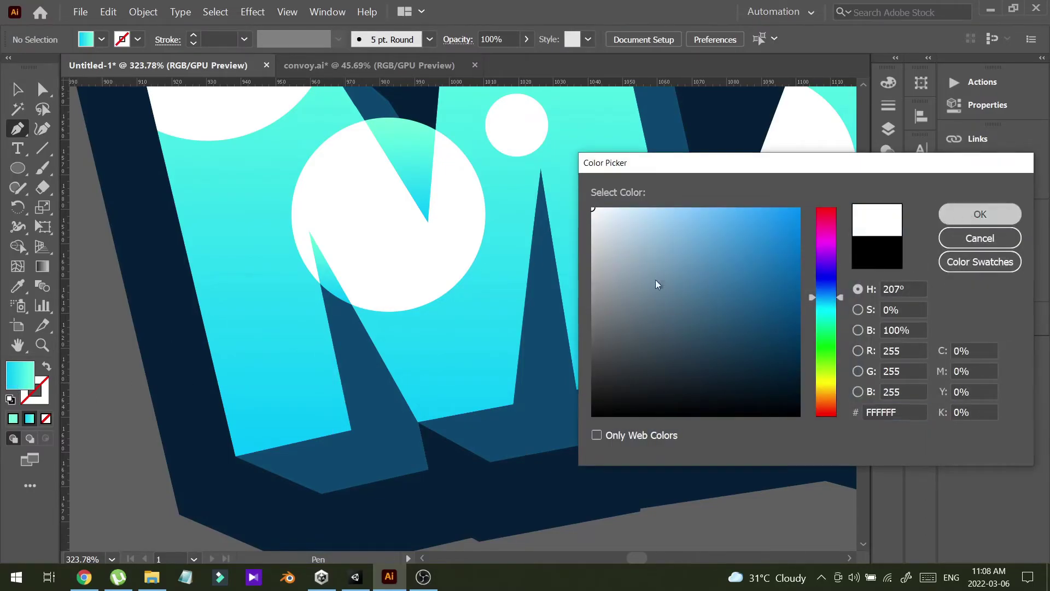
Draw a small closed highlight with a curved inner edge at the lower-right corner of the M's first leg.
left_click(334, 348)
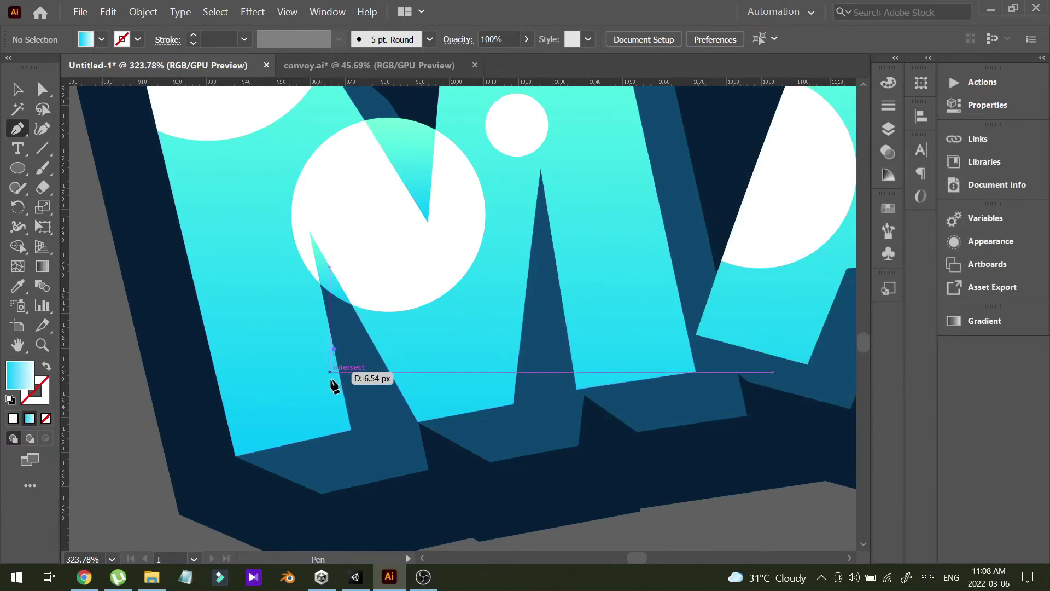
left_click_drag(336, 430, 302, 449)
left_click(299, 442)
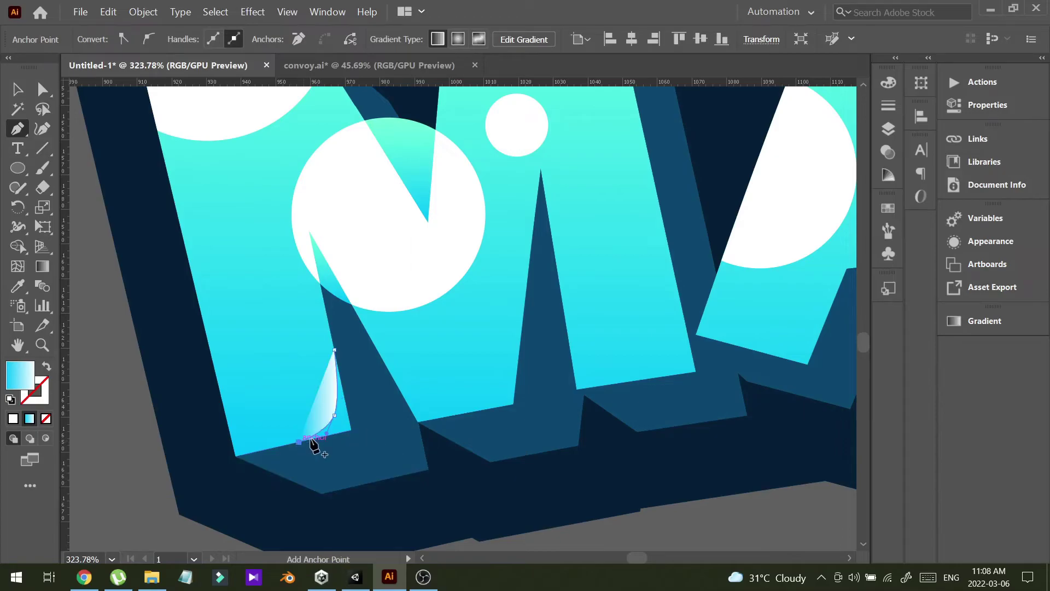
left_click(351, 430)
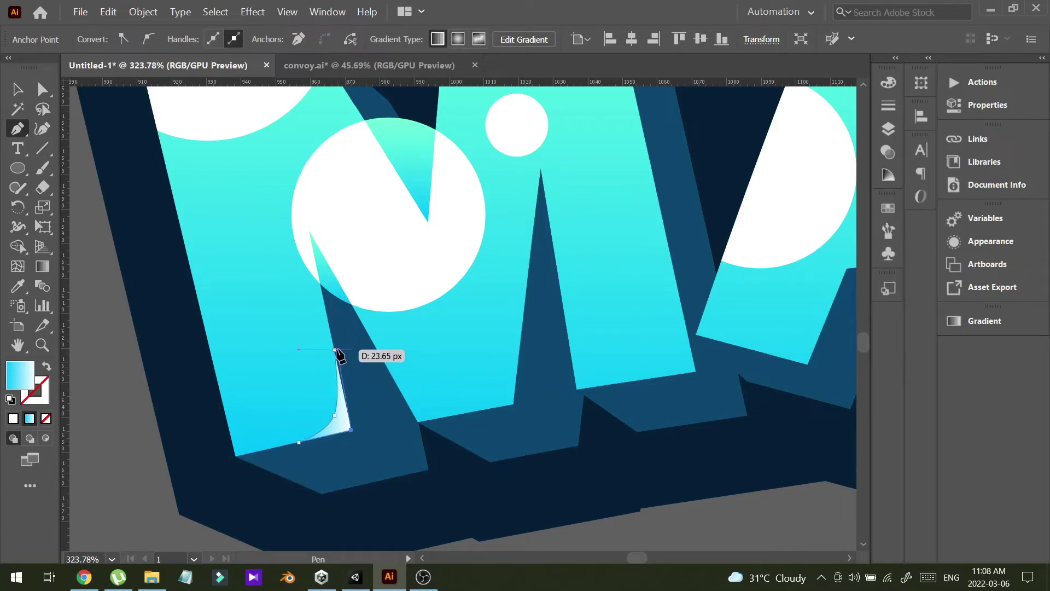
left_click(334, 349)
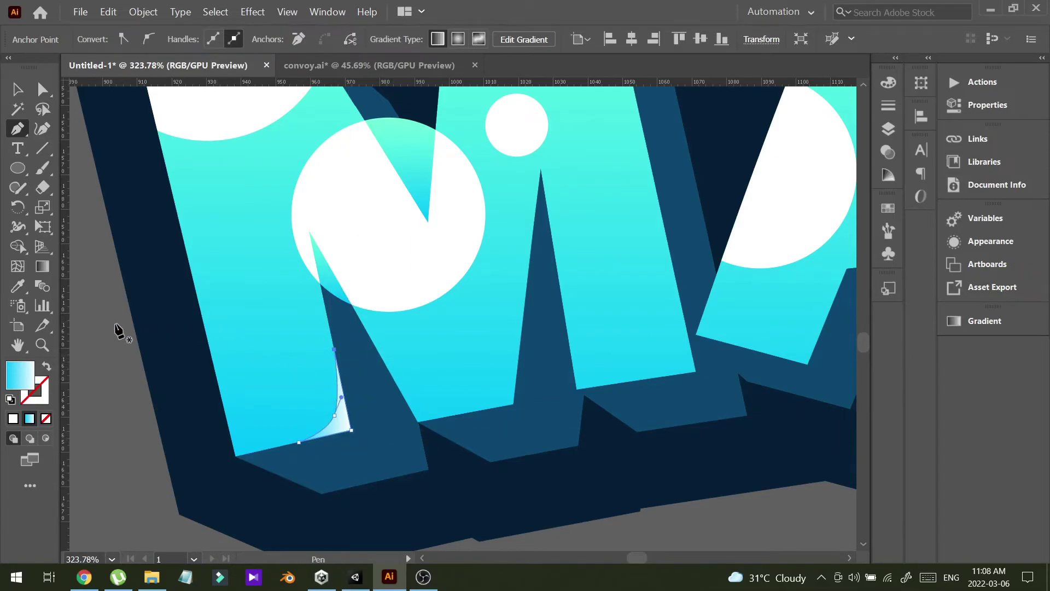
Give the new highlight on the M's first leg the solid white fill of the large circle, and deselect it.
left_click(22, 288)
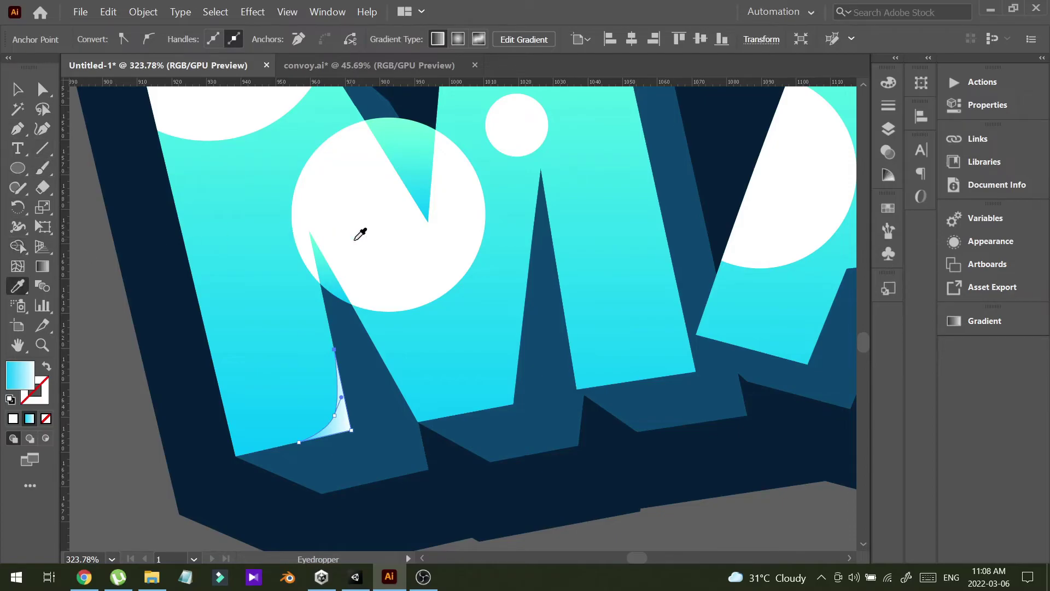
left_click(373, 239)
left_click(19, 91)
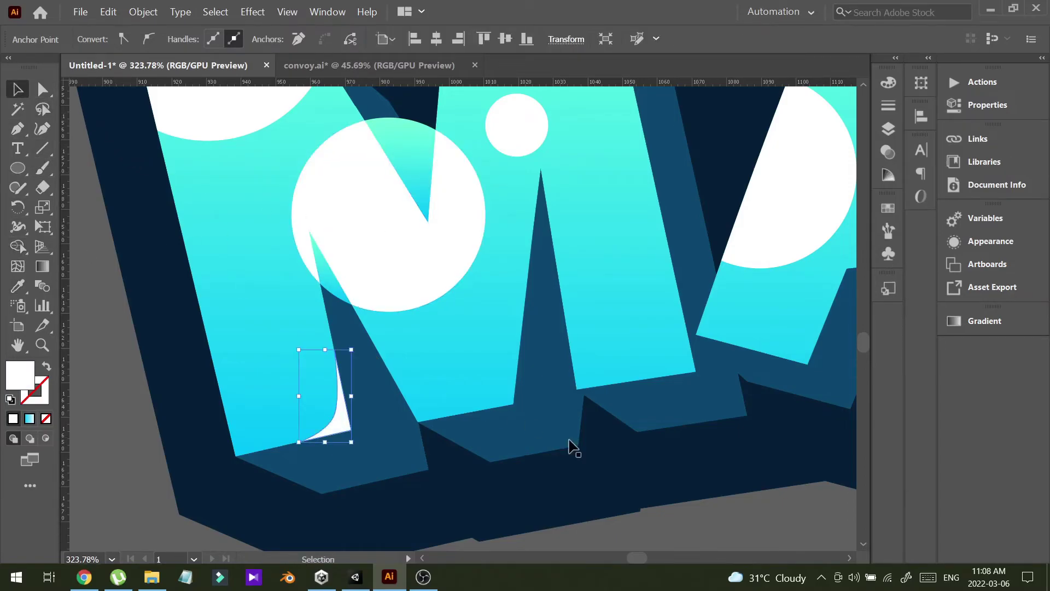
left_click(752, 526)
Draw a white triangular highlight at the lower-right corner of the M's middle leg with the Pen tool.
key("ctrl+space")
left_click_drag(691, 386, 368, 450)
key("space")
left_click_drag(484, 449, 155, 503)
left_click_drag(394, 479, 612, 437)
key("space")
scroll(476, 457, "down", 2)
scroll(499, 446, "up", 3)
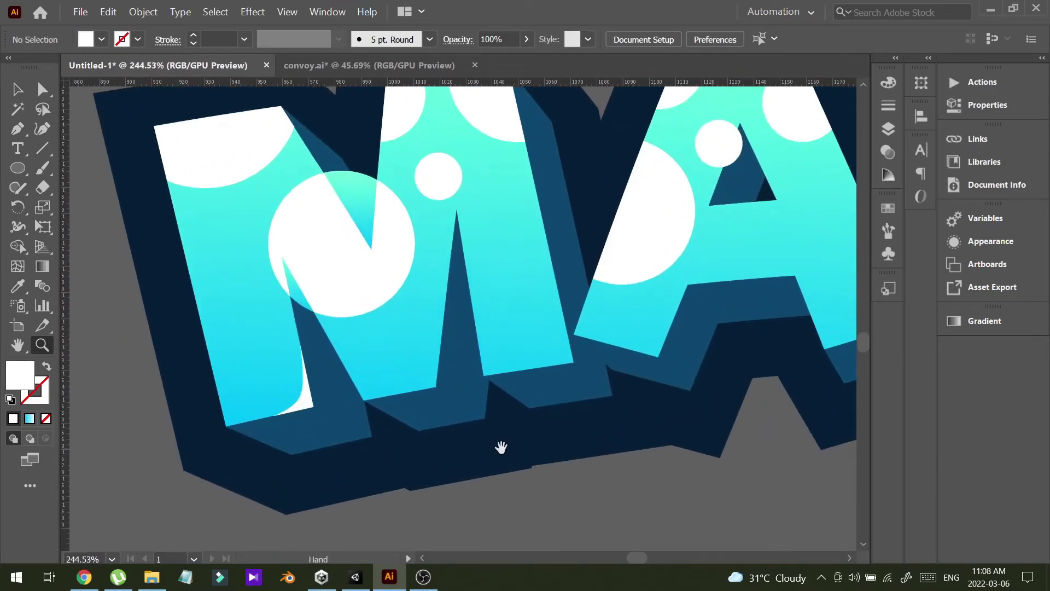
left_click(24, 129)
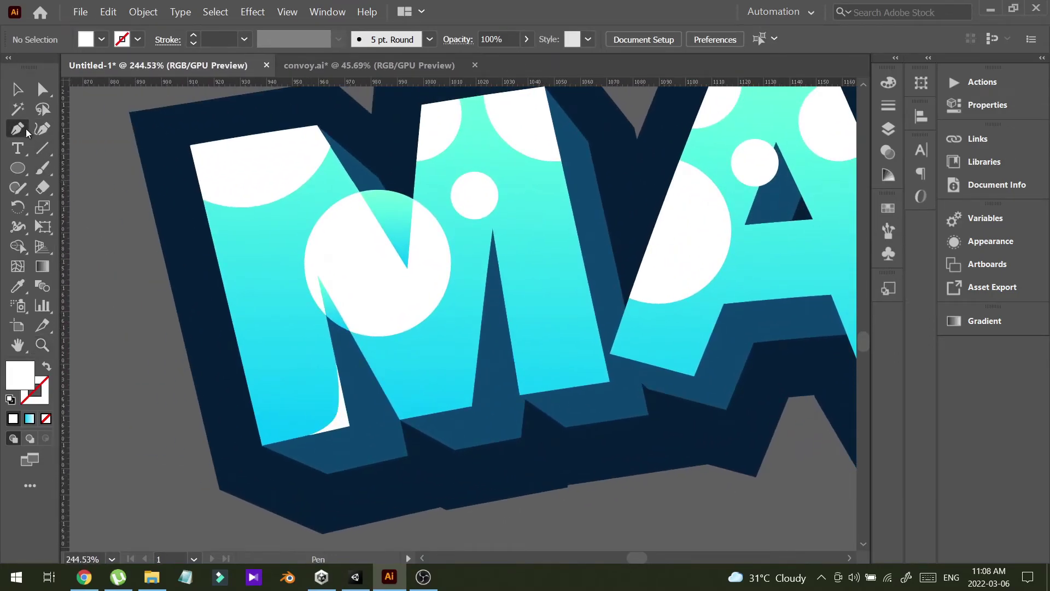
left_click(480, 336)
left_click(472, 406)
left_click(431, 414)
left_click(480, 336)
Bend the inner edge of the middle-leg highlight into a curve with the Curvature tool and deselect it.
key("shift+grave")
left_click_drag(457, 373, 465, 399)
key("a")
key("v")
left_click(503, 520)
Draw a curved white highlight at the lower-right corner of the M's last leg.
key("p")
left_click_drag(633, 382, 474, 406)
left_click(420, 410)
left_click(451, 405)
left_click(441, 356)
Draw curved white highlights at the lower-right corners of the A's two legs.
left_click_drag(553, 354, 455, 343)
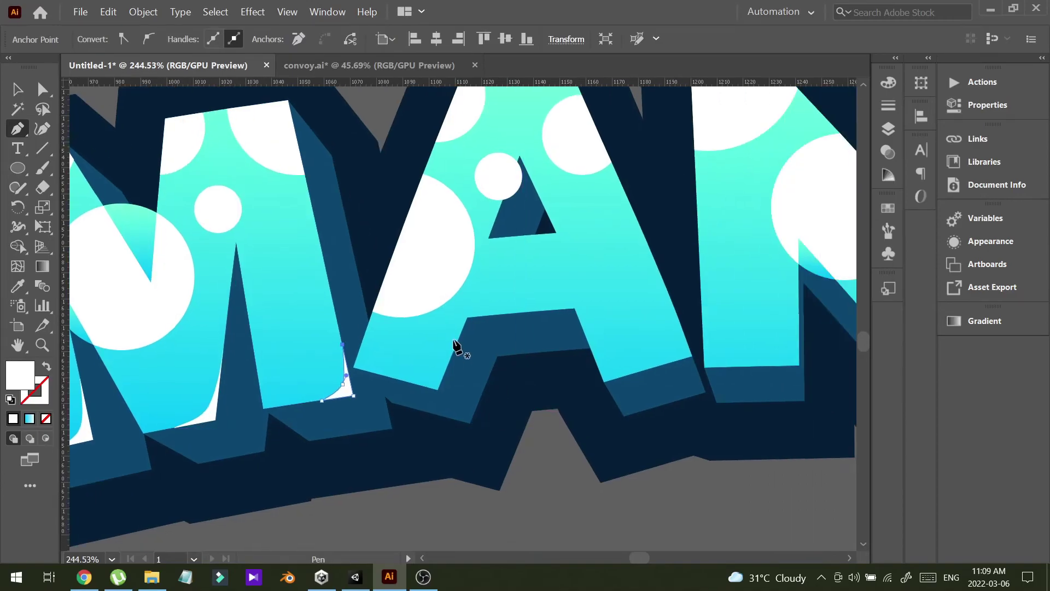
left_click(457, 342)
left_click_drag(435, 377, 426, 381)
left_click(393, 378)
left_click(438, 390)
left_click_drag(478, 356, 471, 365)
left_click(449, 378)
left_click(493, 365)
left_click(472, 310)
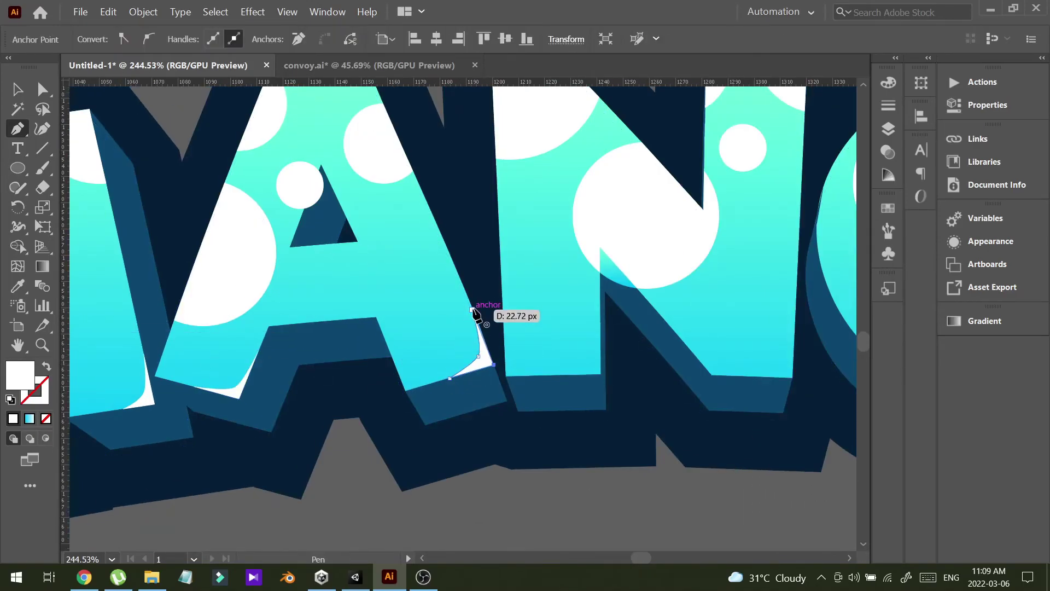
Draw curved white highlights at the lower-right corners of the N's two stems.
left_click_drag(590, 328, 488, 328)
left_click(496, 320)
mouse_move(485, 364)
left_mouse_down()
mouse_move(476, 371)
mouse_move(526, 373)
left_mouse_up()
left_click(449, 376)
left_click(551, 324)
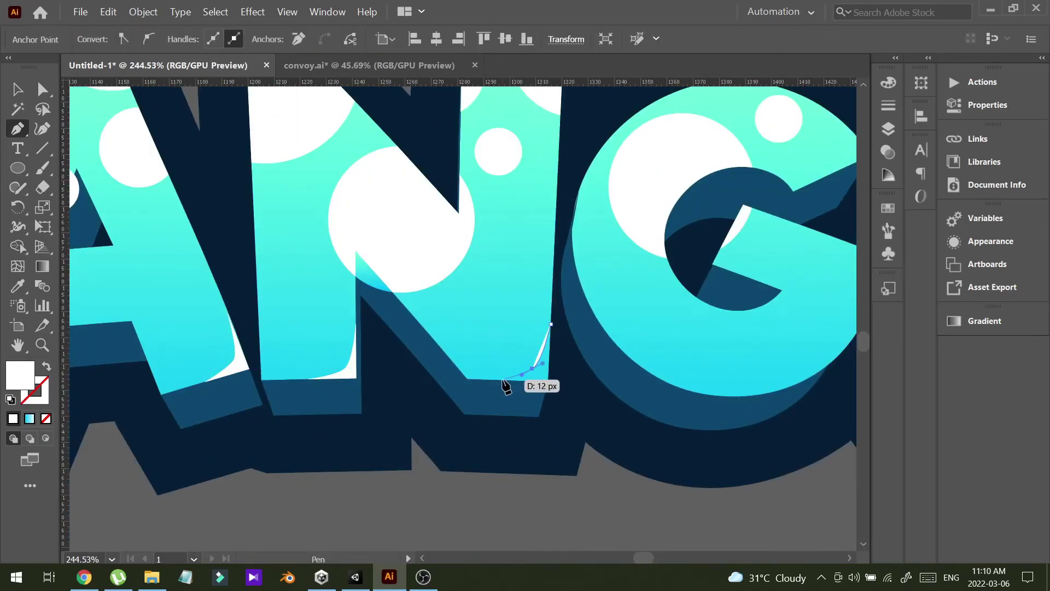
left_click(502, 379)
left_click(548, 381)
left_click(550, 324)
left_click_drag(848, 274, 477, 335)
left_click(422, 252)
left_click_drag(400, 221, 291, 217)
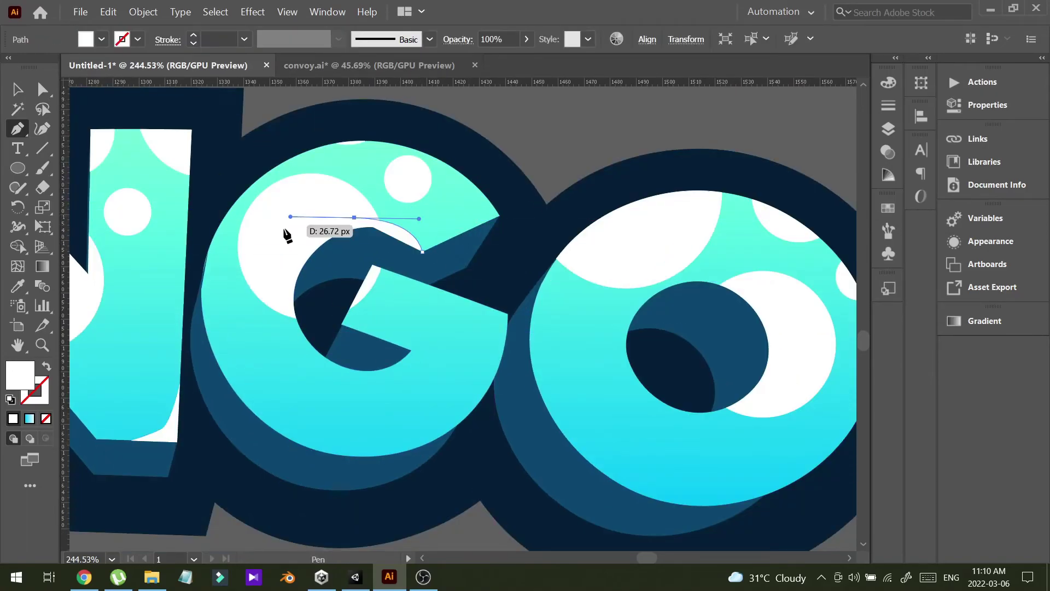
left_click(294, 288)
left_click(422, 251)
key("ctrl+z")
key("ctrl+z")
key("ctrl+z")
key("ctrl+z")
key("ctrl+z")
Draw a closed white highlight over the pointed tip of the G's upper arm.
left_click(465, 177)
left_click(465, 232)
left_click_drag(487, 206, 596, 186)
left_click(498, 215)
left_click(466, 177)
Reshape the G tip highlight with the Curvature tool so its outer edge follows the letter's outline and its inner edge curves.
key("shift+grave")
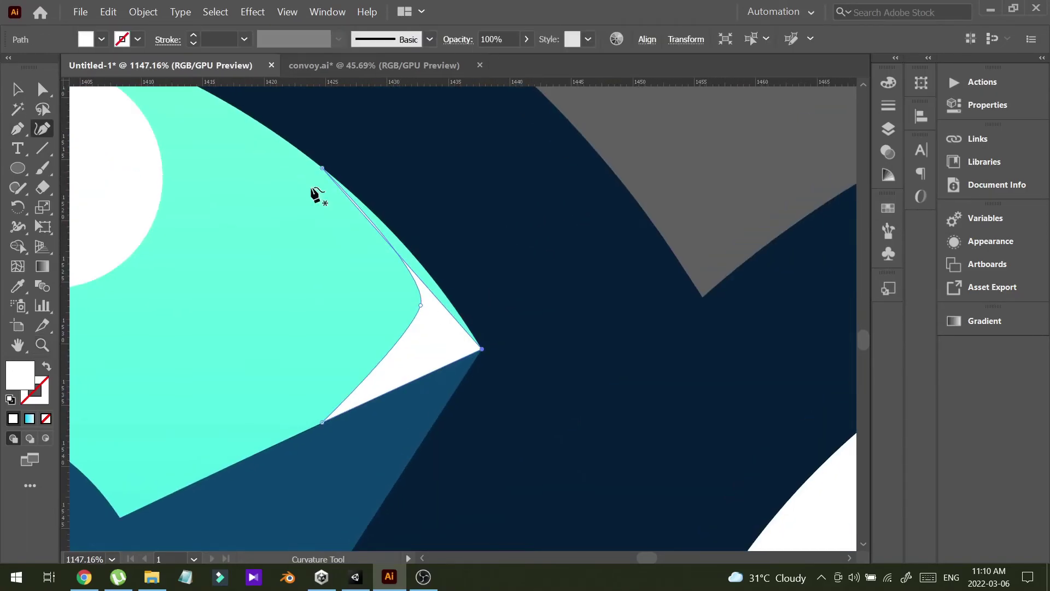
left_click_drag(402, 259, 409, 254)
left_click_drag(425, 295, 408, 290)
left_click_drag(591, 405, 511, 417)
key("ctrl+0")
key("v")
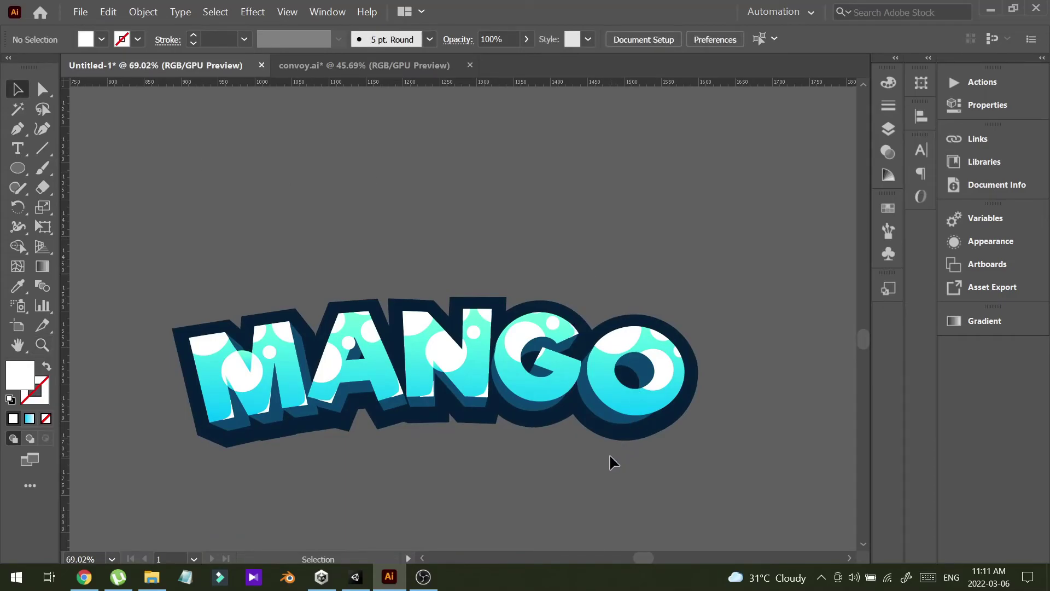
Select the white circle pieces on the M and the A together.
key("z")
left_click_drag(229, 463, 260, 453)
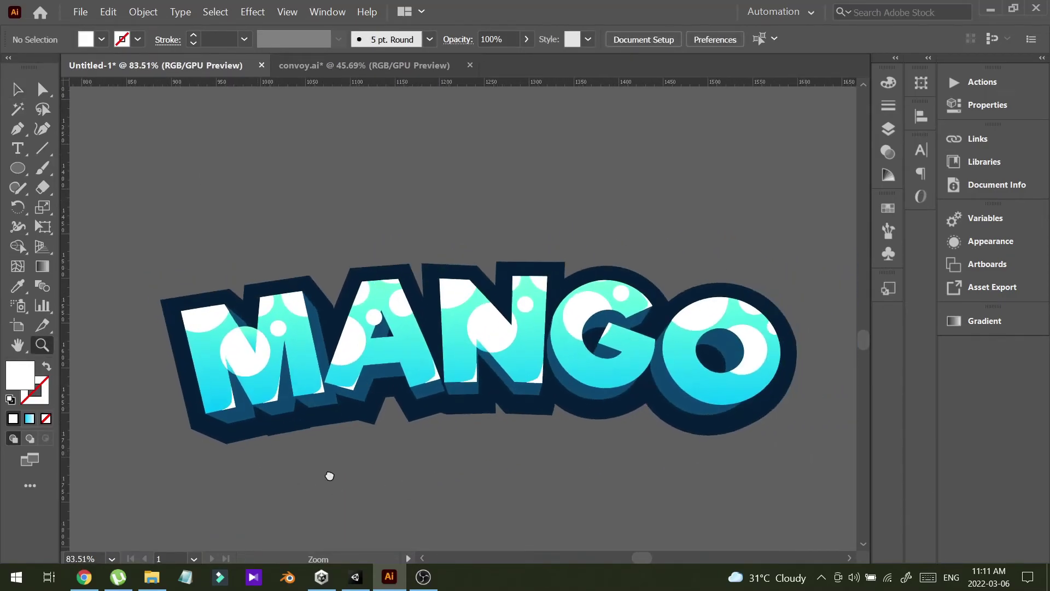
left_click_drag(328, 476, 288, 474)
left_click(9, 89)
left_click(9, 90)
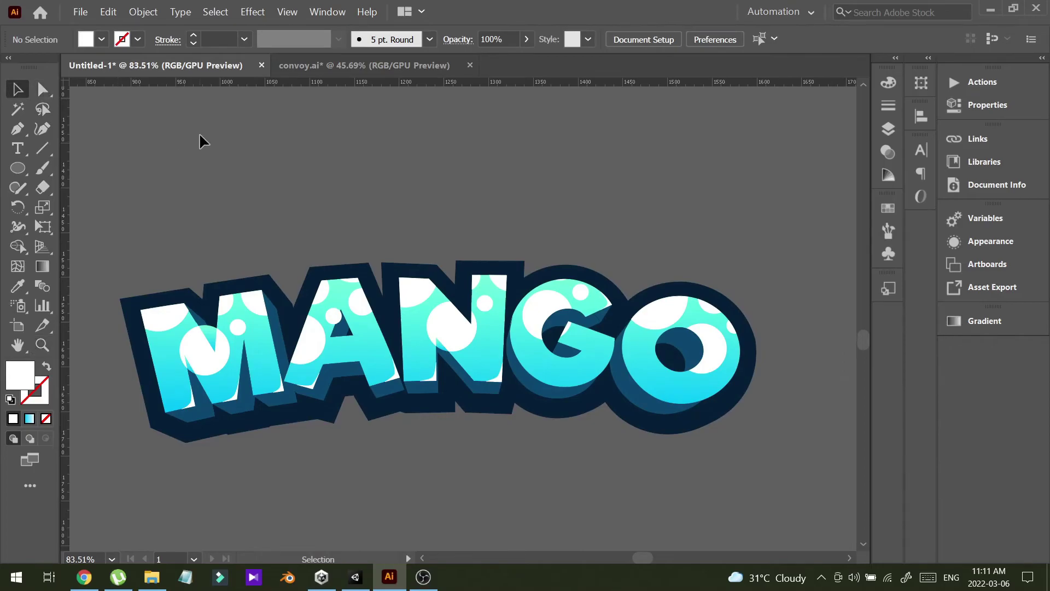
left_click(211, 365)
left_click(166, 316, "shift")
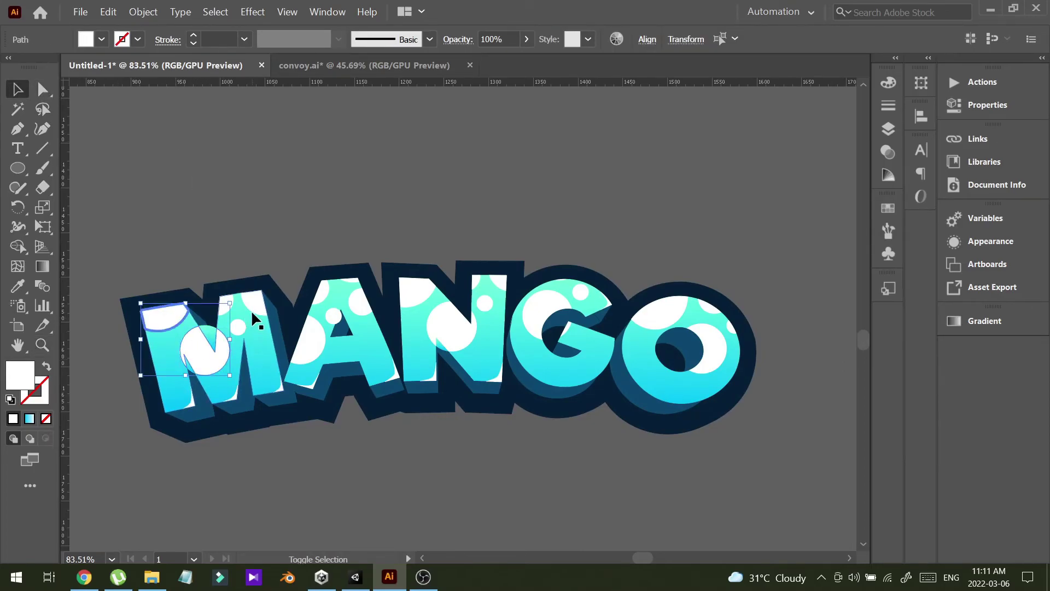
left_click(251, 308, "shift")
left_click(238, 326, "shift")
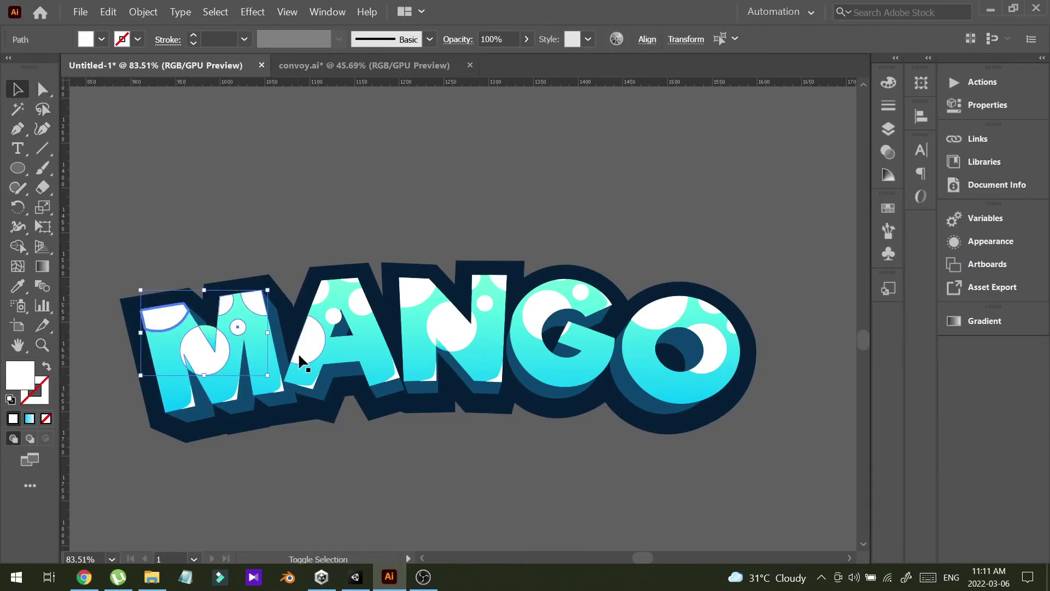
left_click(298, 350, "shift")
left_click(318, 293, "shift")
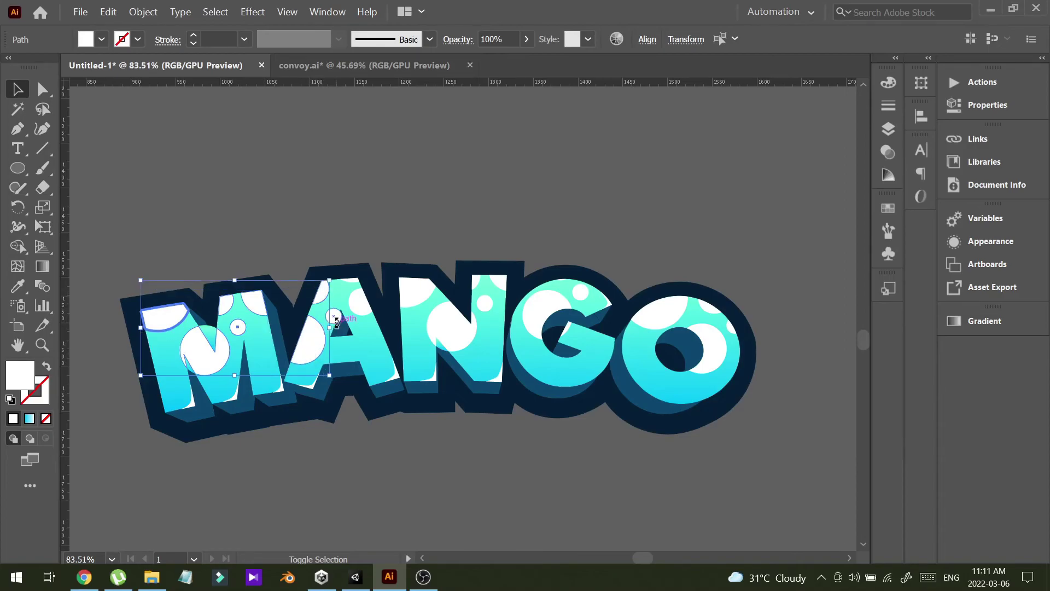
left_click(335, 317, "shift")
left_click(358, 300, "shift")
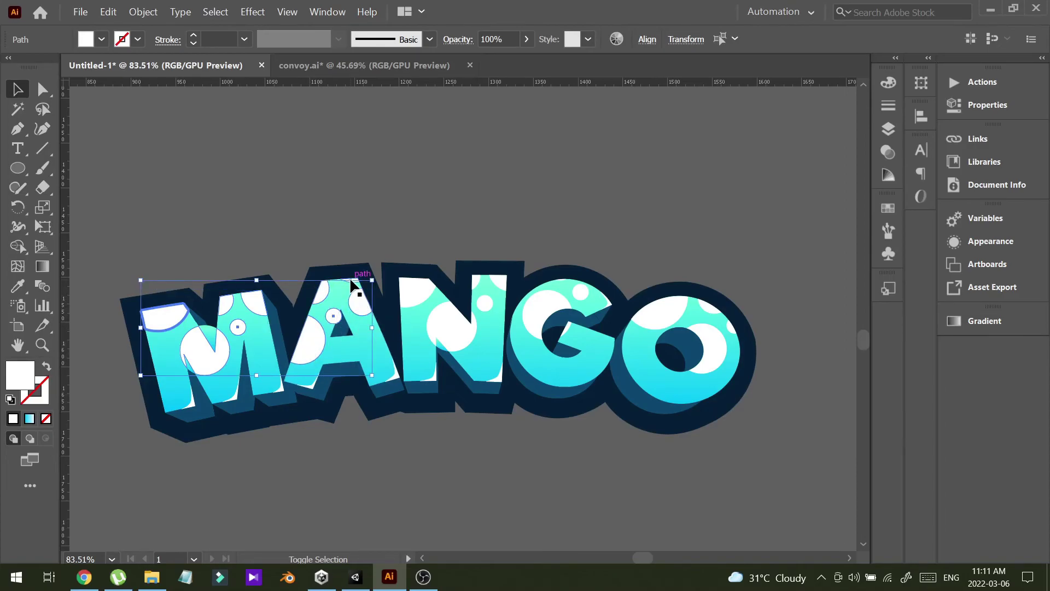
left_click(350, 281, "shift")
Add the white circle pieces on the N, G and O to the existing selection of M and A circles.
left_click(422, 298, "shift")
left_click(447, 328, "shift")
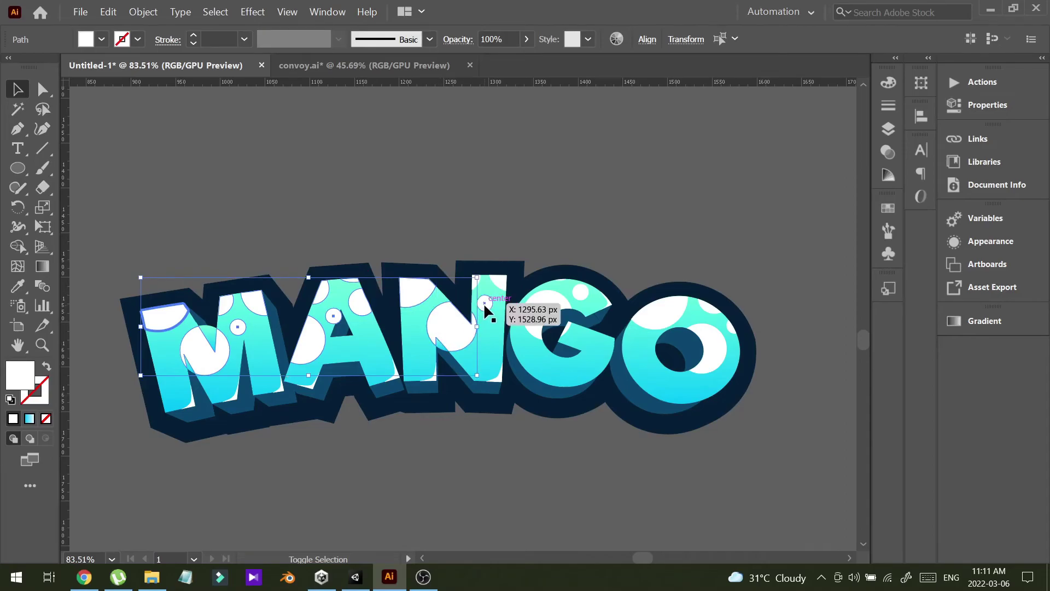
left_click(483, 302, "shift")
left_click(474, 277, "shift")
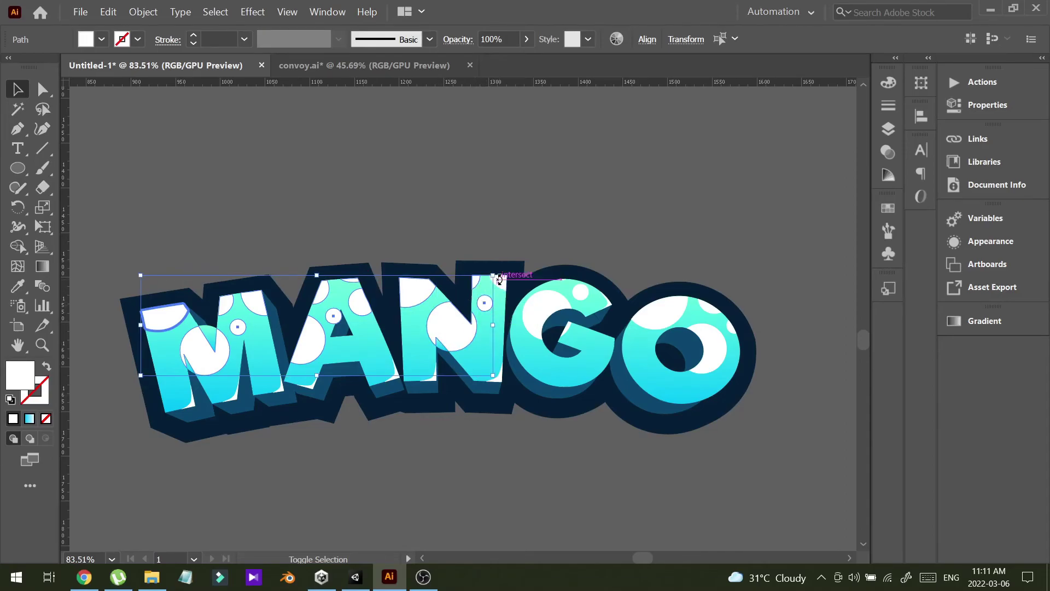
left_click(498, 282, "shift")
left_click(535, 311, "shift")
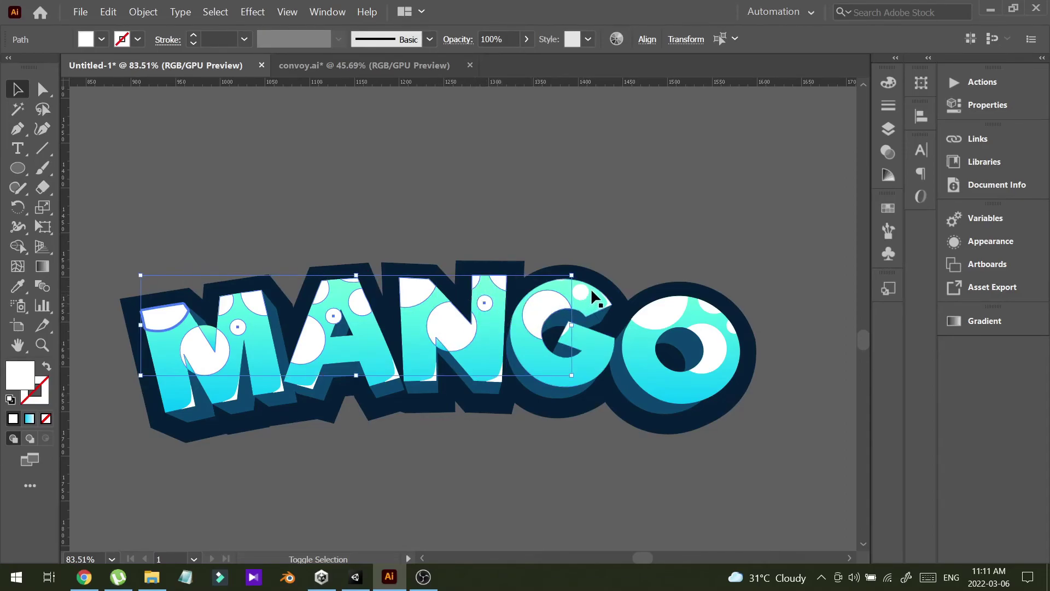
left_click(581, 293, "shift")
left_click(680, 334, "shift")
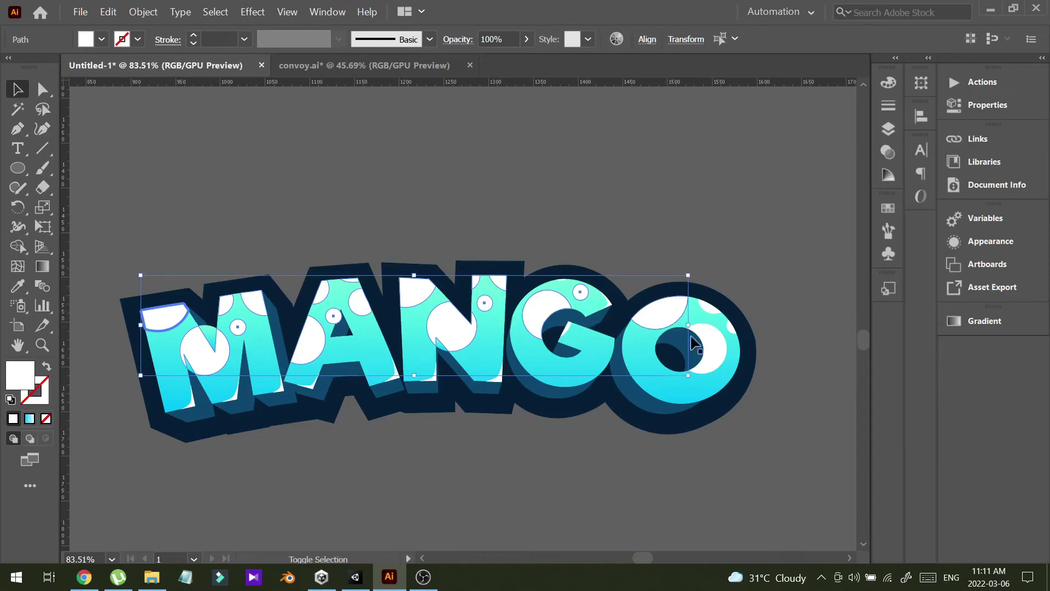
left_click(716, 353, "shift")
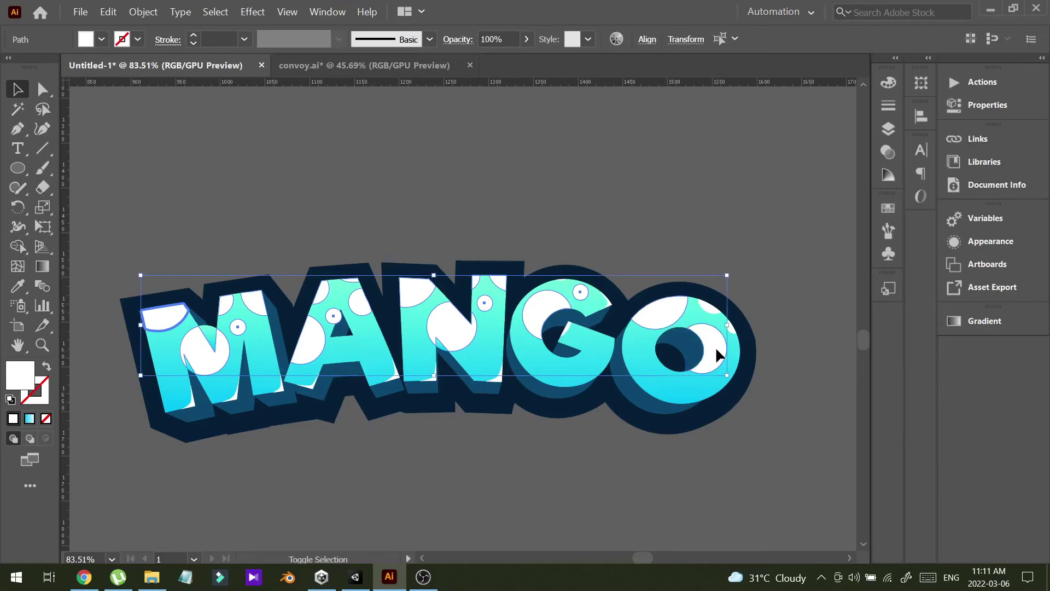
Try filling the selected circle pieces with the White, Black gradient preset.
left_click(982, 320)
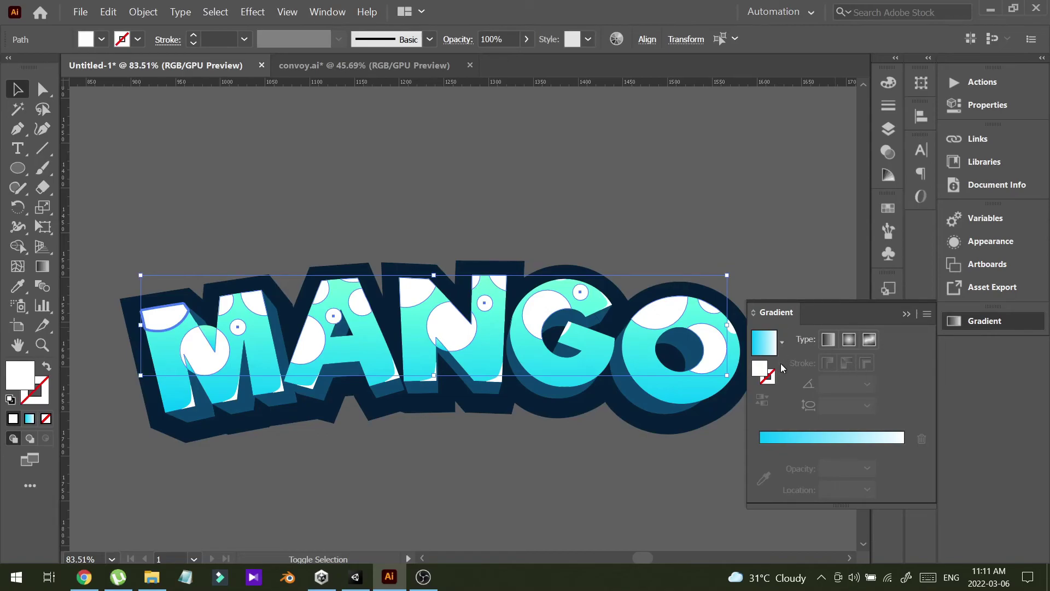
left_click(783, 343)
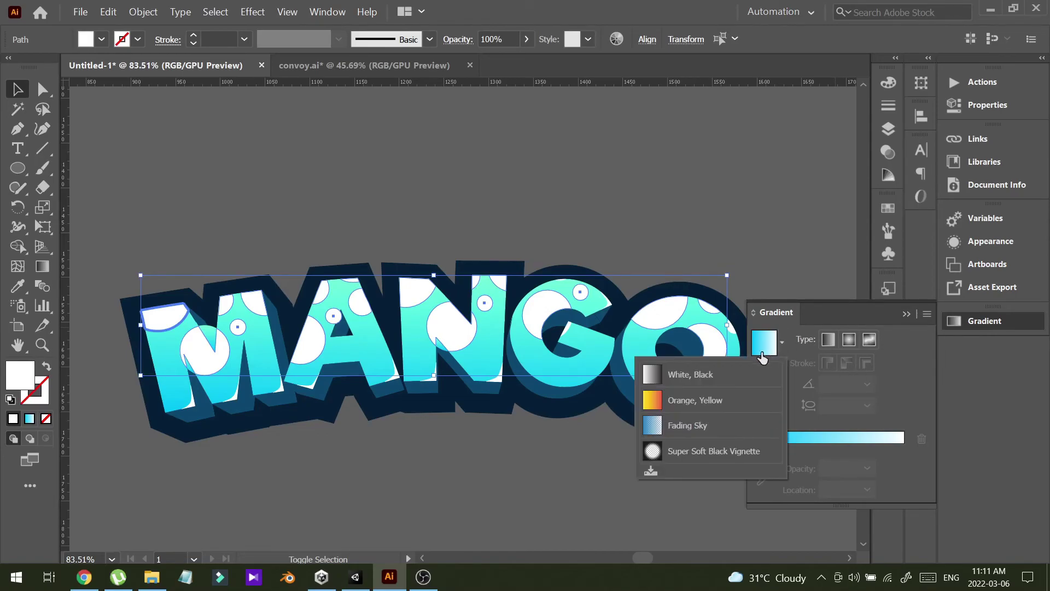
left_click(705, 375)
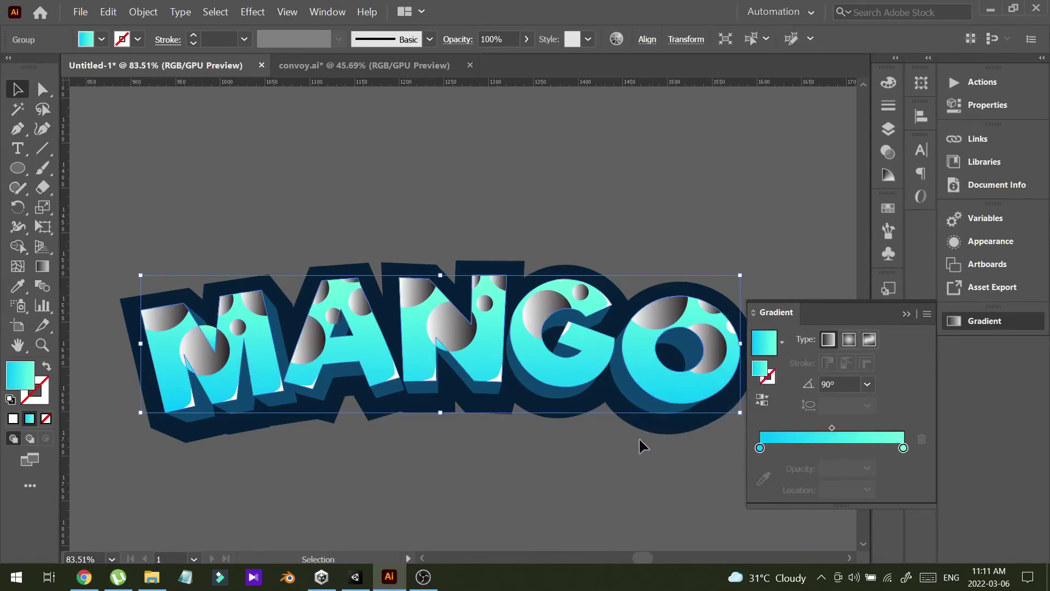
Undo the ungrouping of the letter faces and the gradient fill on the circle pieces.
left_click(557, 333)
left_click(144, 12)
left_click(172, 83)
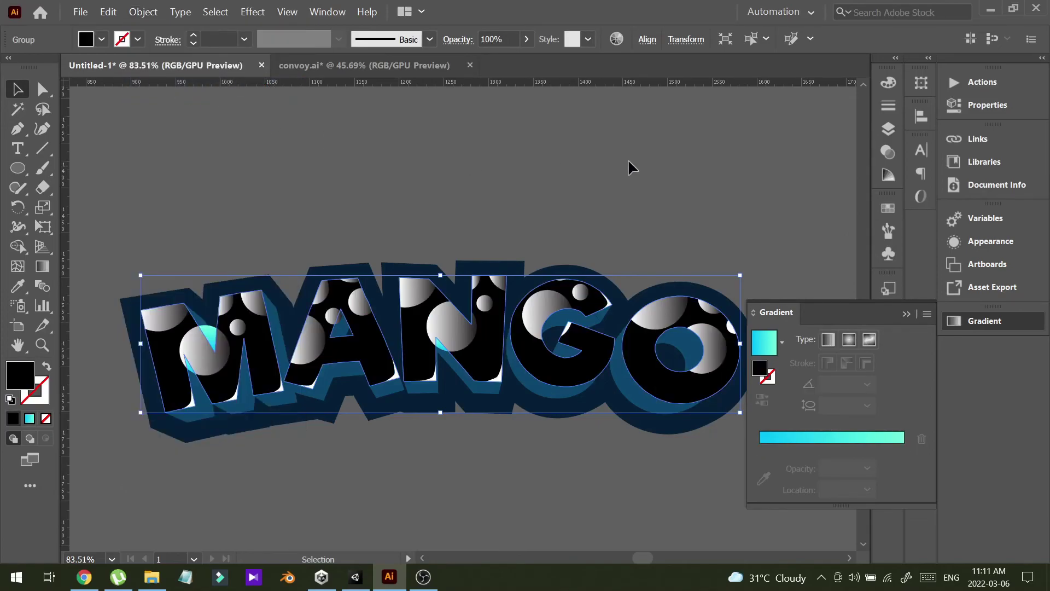
key("ctrl+z")
left_click(593, 372, "shift")
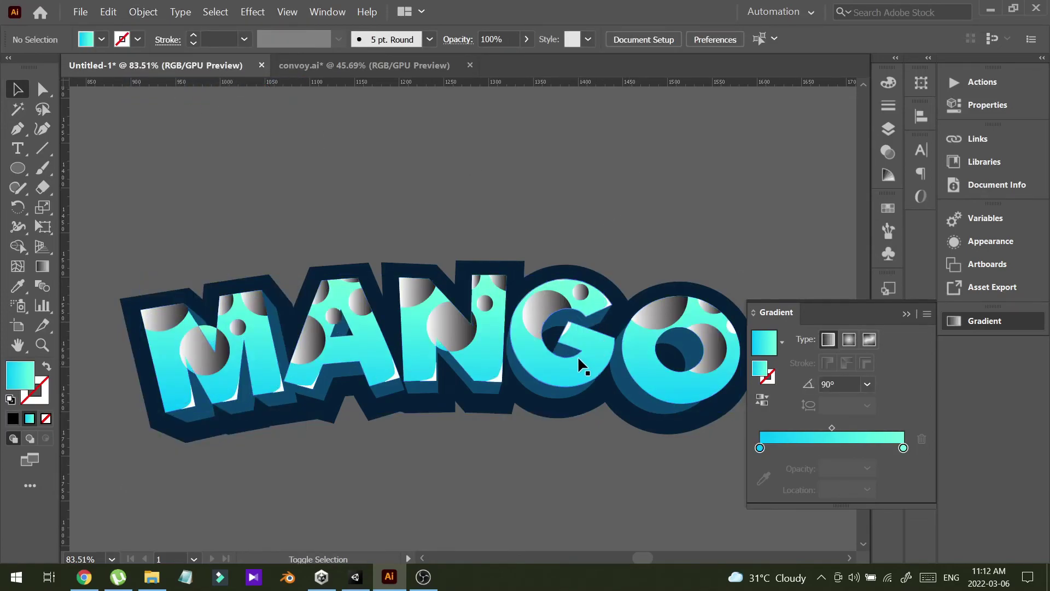
key("ctrl+z")
key("ctrl+z")
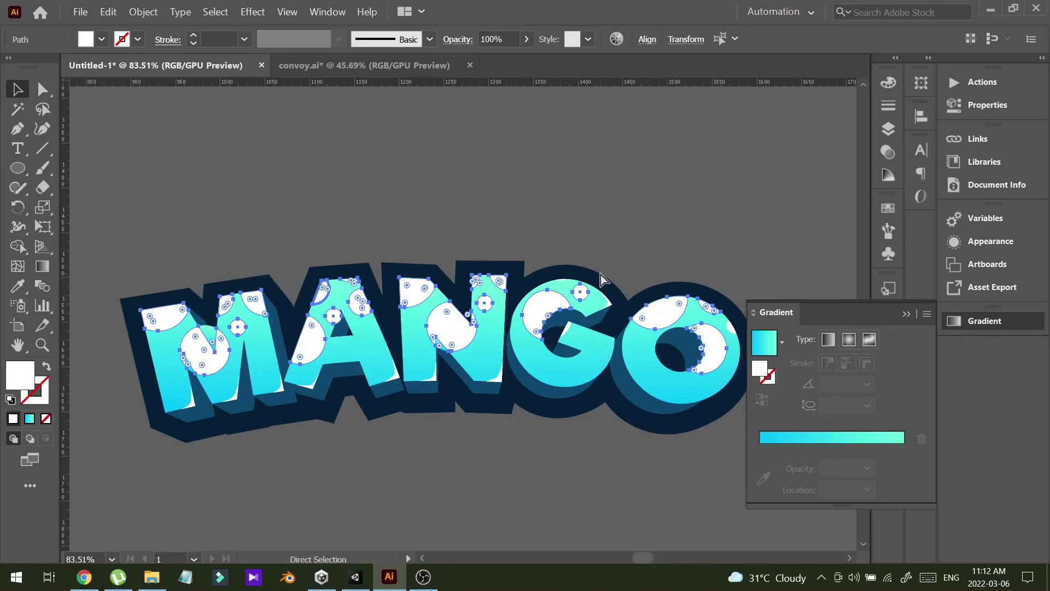
Group the selected white circle pieces of all five letters, keeping them in their original position.
key("v")
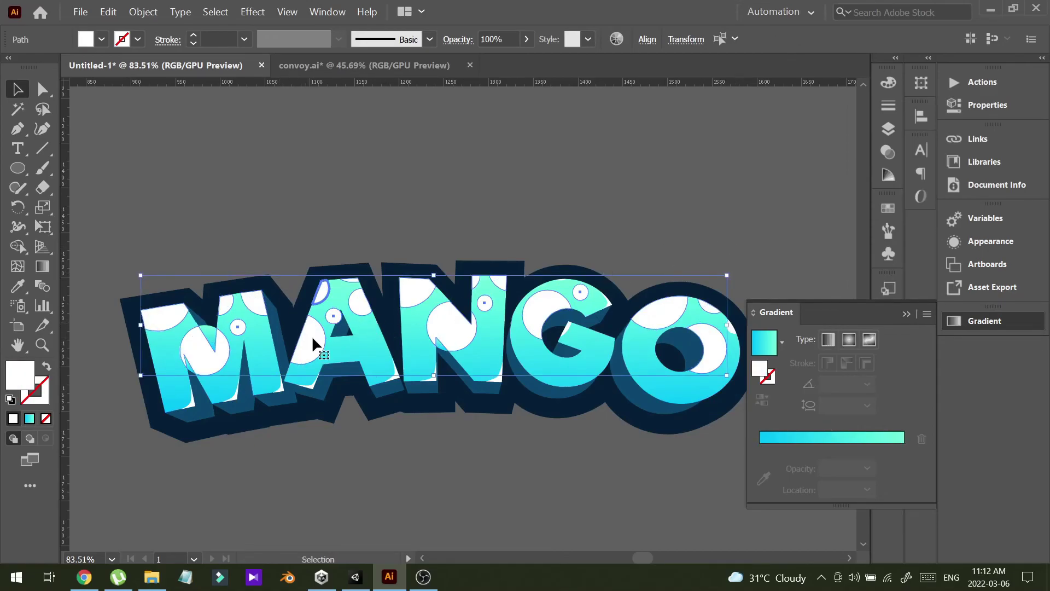
left_click_drag(312, 338, 326, 391)
key("ctrl+z")
left_click(144, 11)
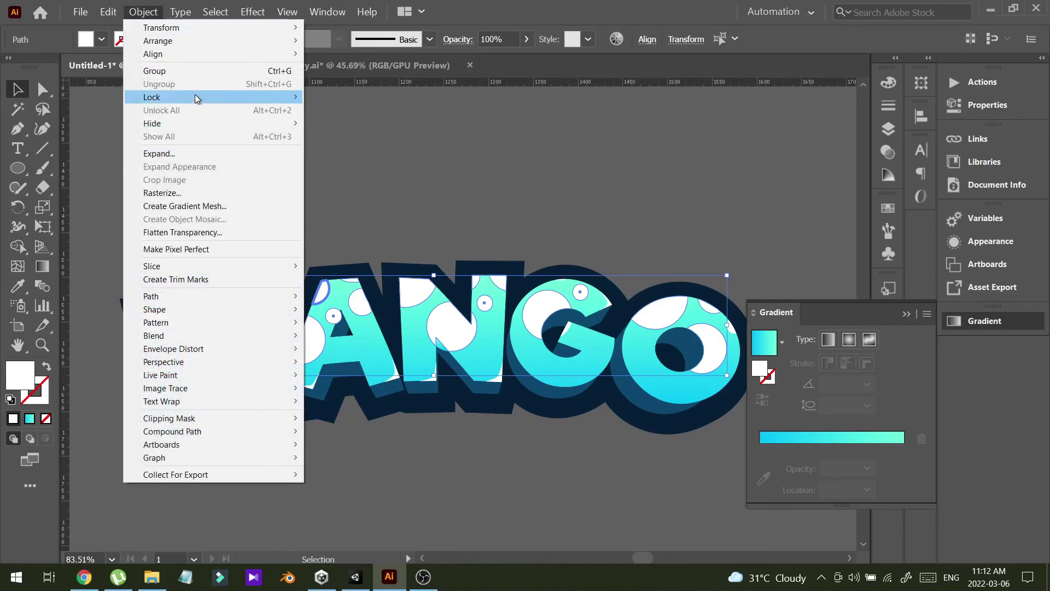
left_click(198, 71)
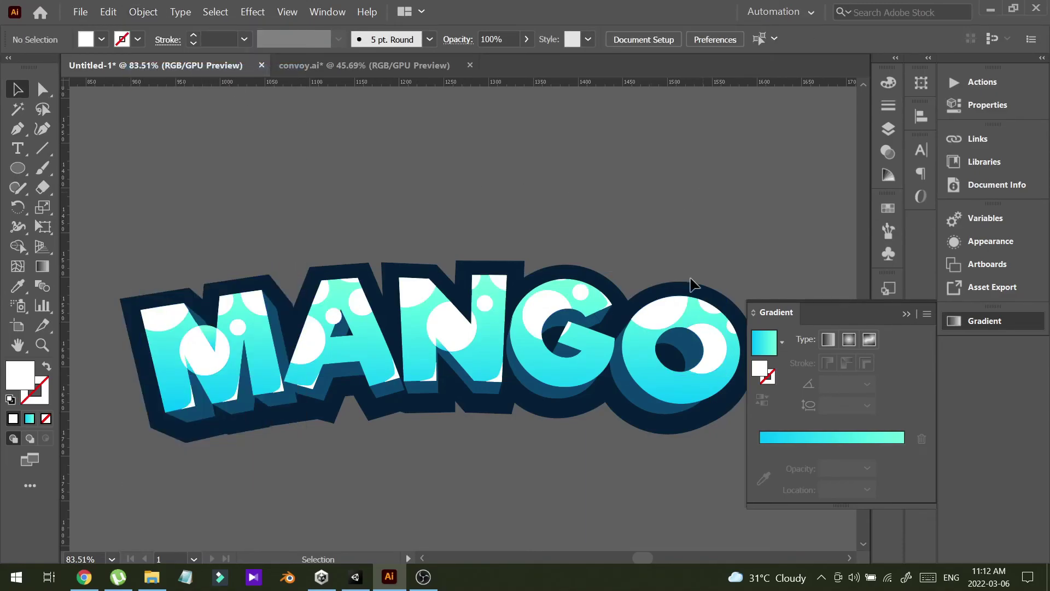
Try the White, Black gradient preset on the circle group, and undo it.
left_click(782, 341)
left_click(678, 376)
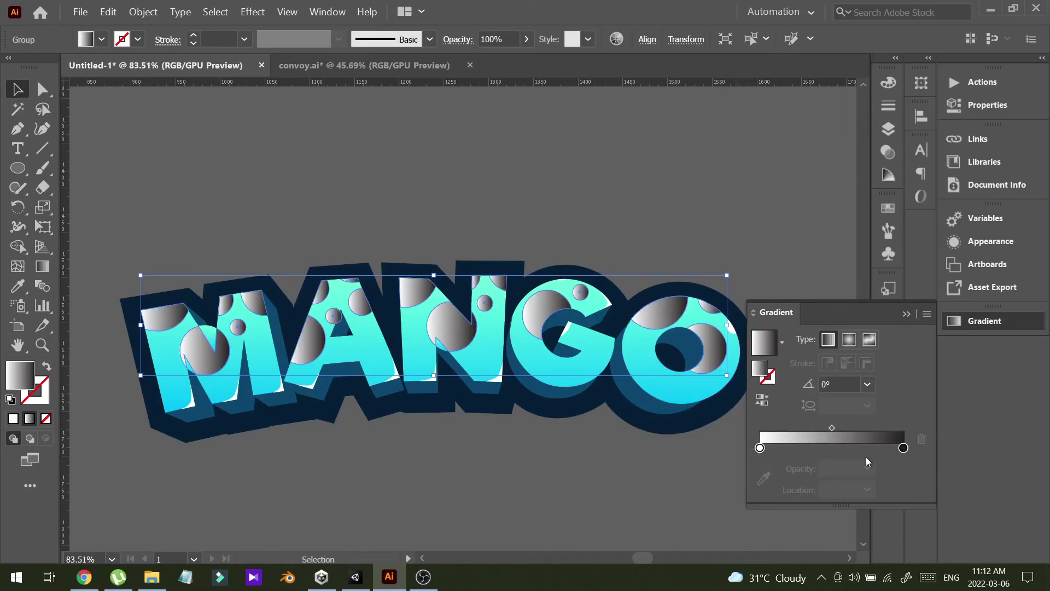
key("a")
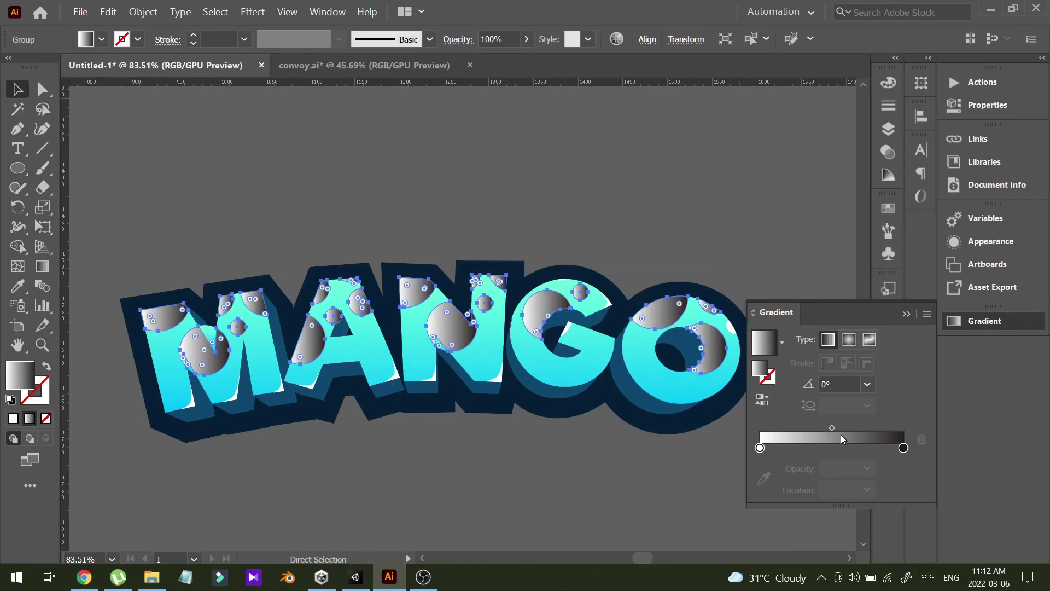
key("v")
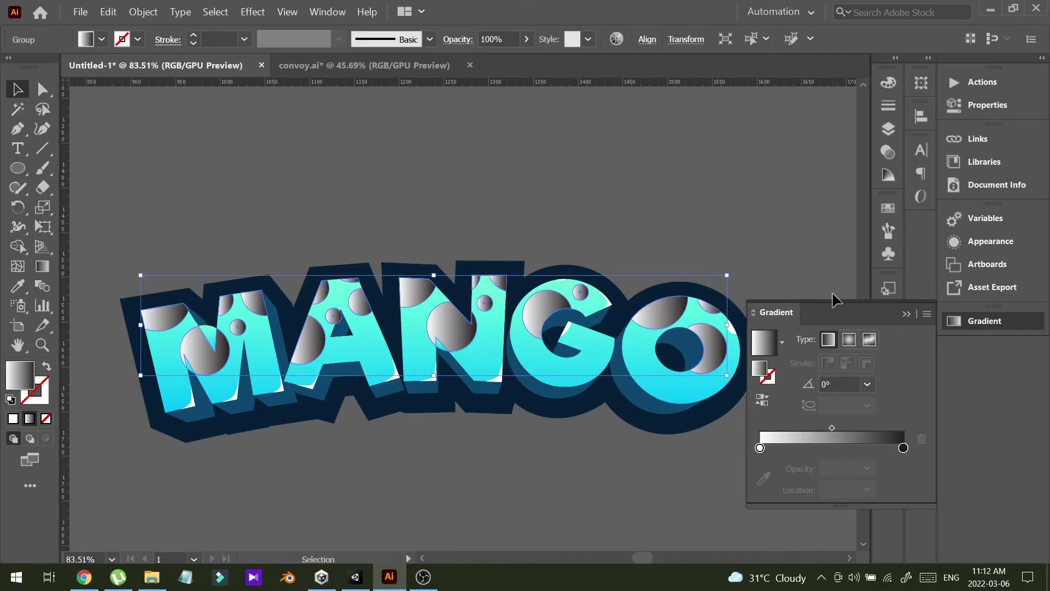
key("ctrl+z")
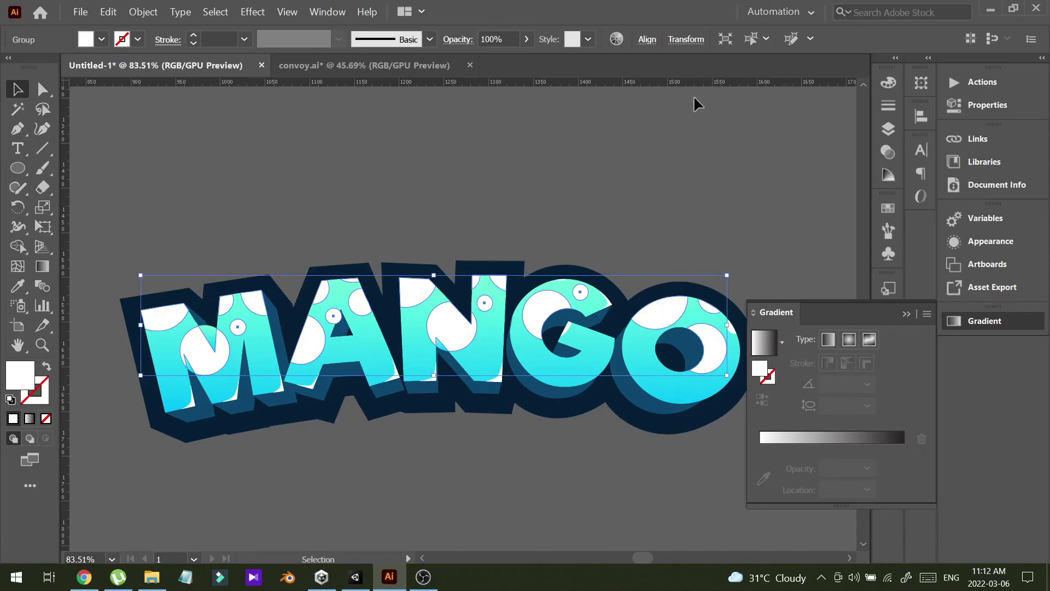
Lower the circle group's opacity to 57% and deselect it.
left_click(526, 40)
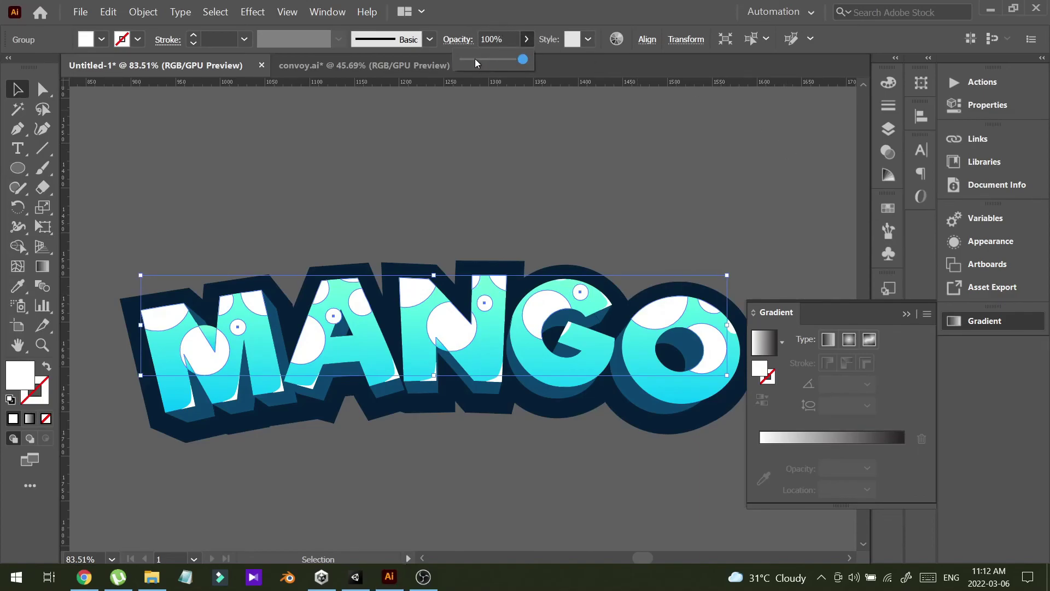
left_click(510, 61)
left_click_drag(512, 67, 498, 64)
left_click(734, 219)
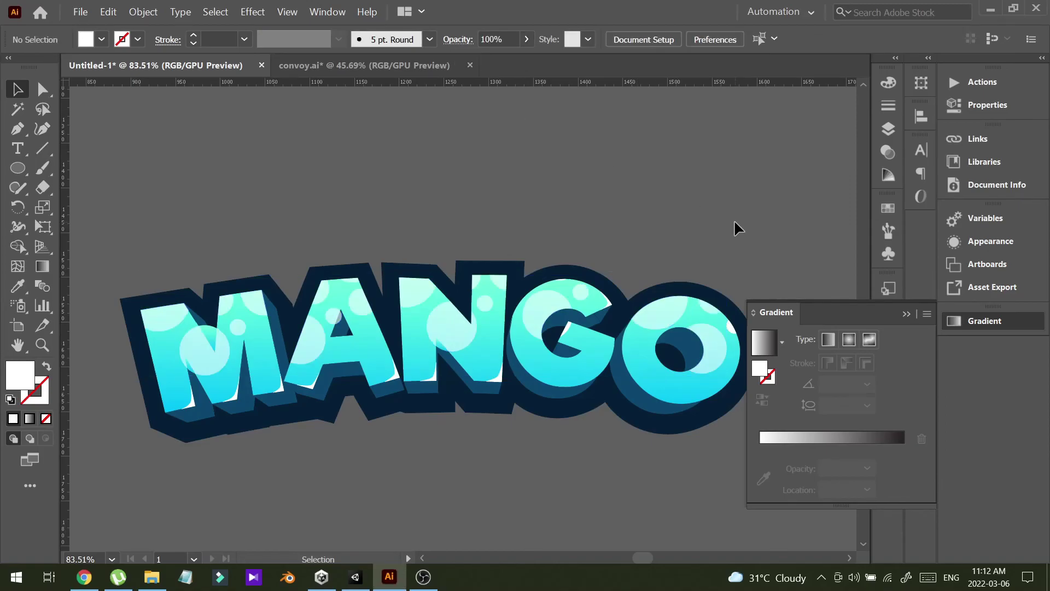
key("ctrl+space")
left_click_drag(734, 219, 704, 225)
key("v")
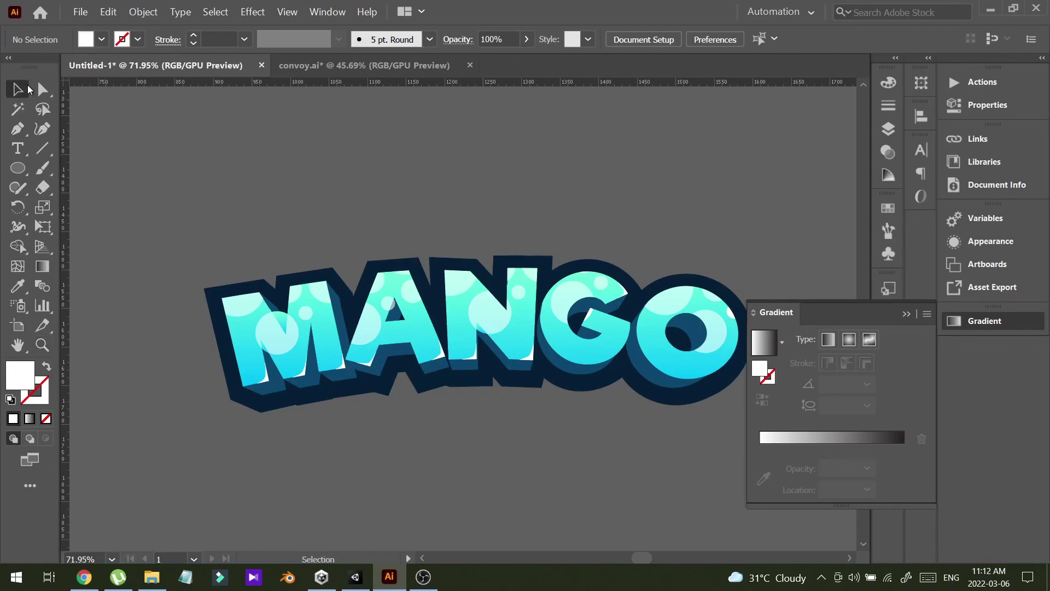
Raise the circle group's opacity slightly while keeping the circles semi-transparent over the gradient letters.
left_click(499, 302)
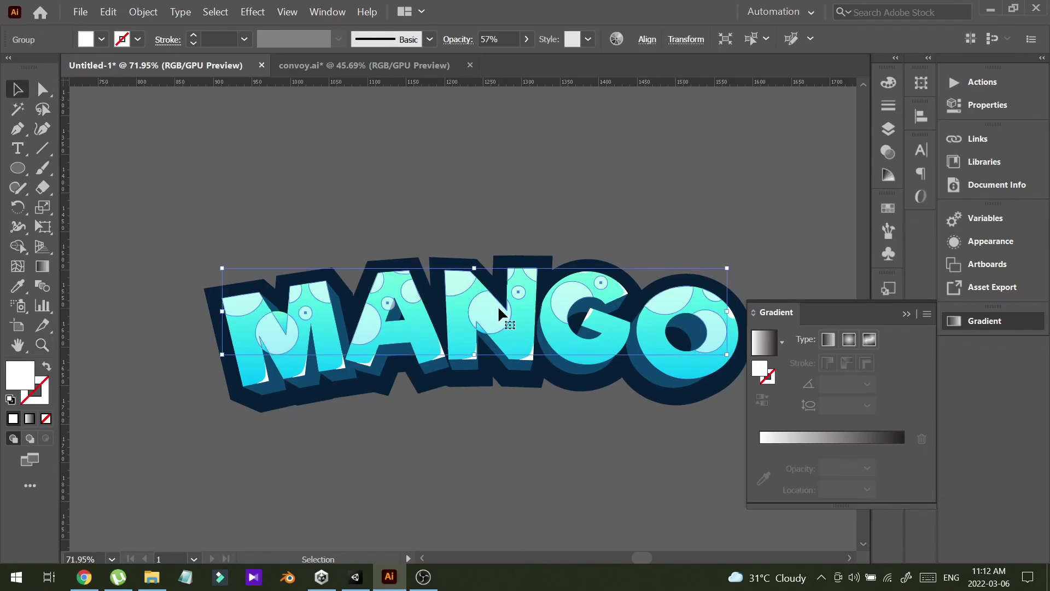
left_click(526, 39)
left_click_drag(520, 59, 506, 60)
left_click(687, 217)
Close the gradient settings so the whole MANGO artwork is unobstructed.
key("z")
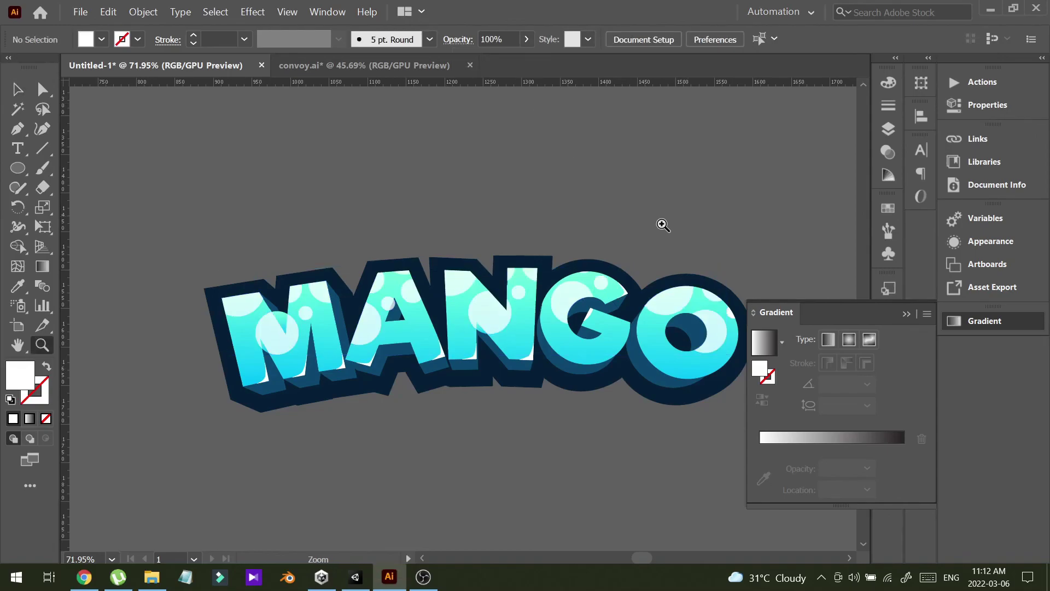
left_click_drag(662, 222, 597, 242)
left_click_drag(486, 291, 325, 323)
left_click_drag(377, 367, 501, 423)
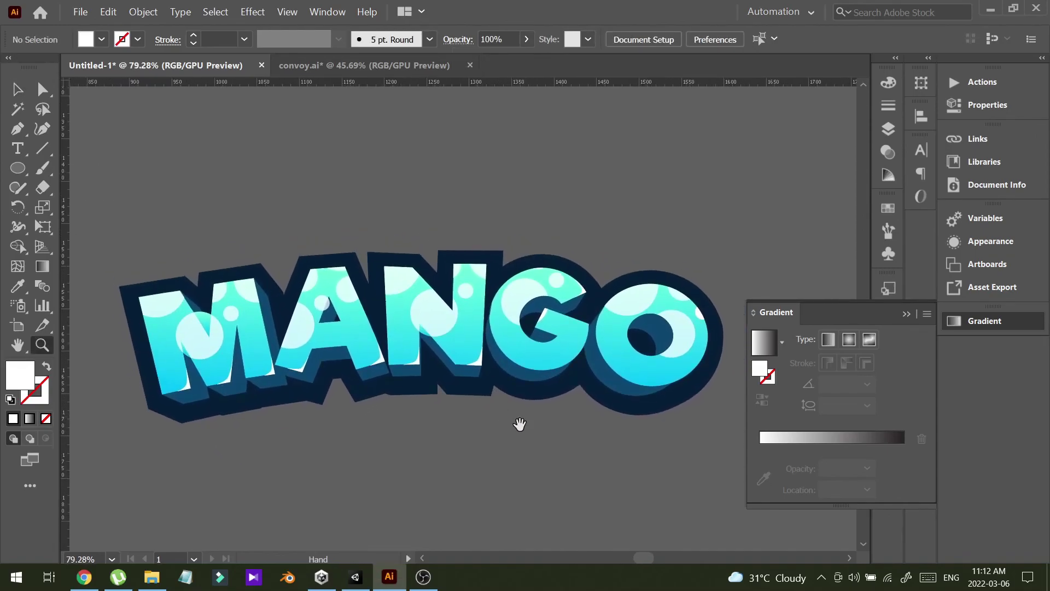
mouse_move(580, 438)
left_mouse_down()
mouse_move(565, 441)
mouse_move(573, 443)
left_mouse_up()
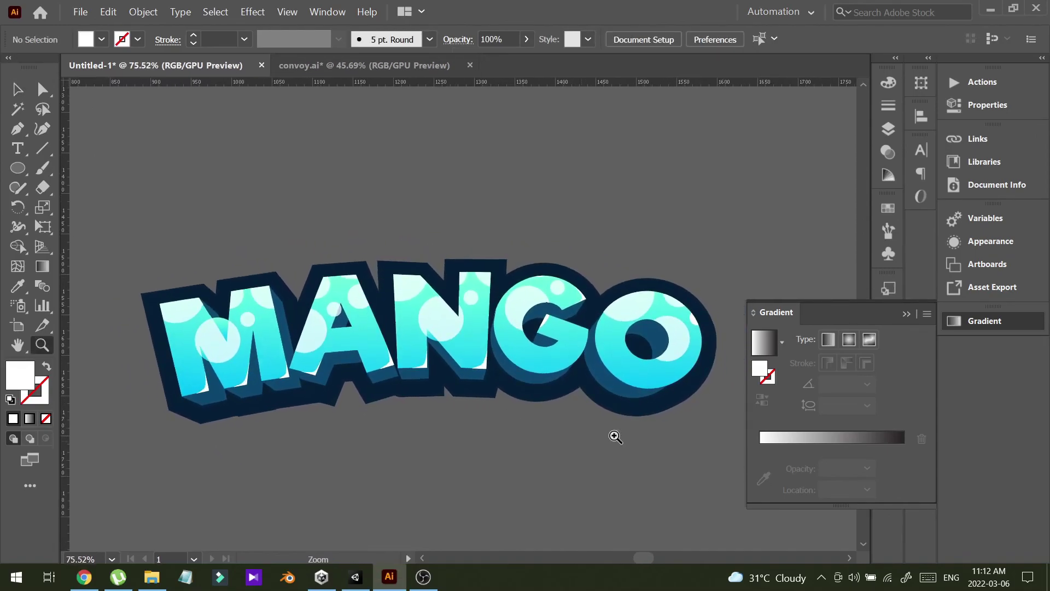
left_click(906, 313)
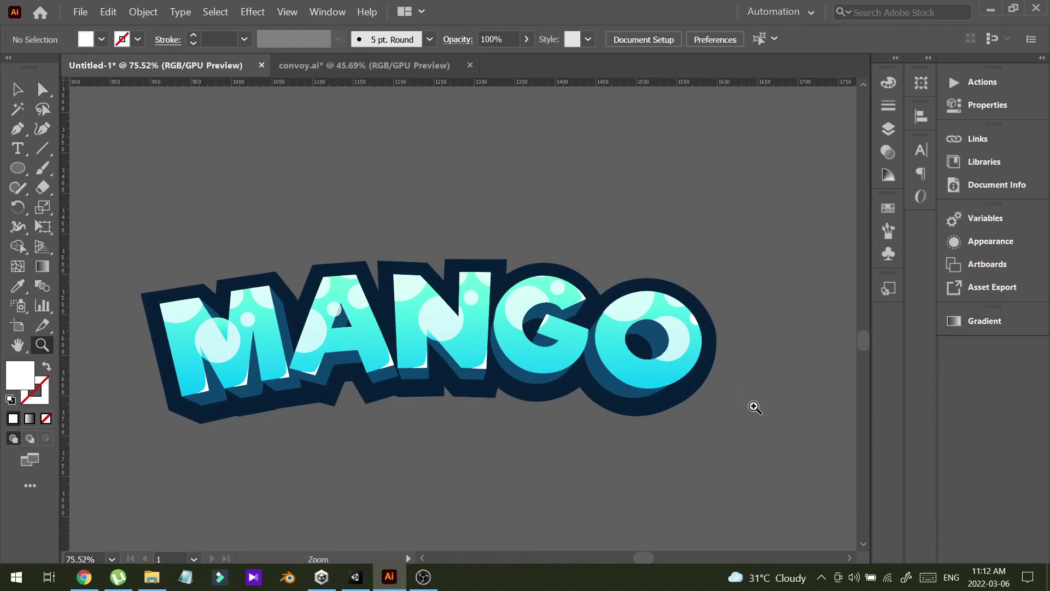